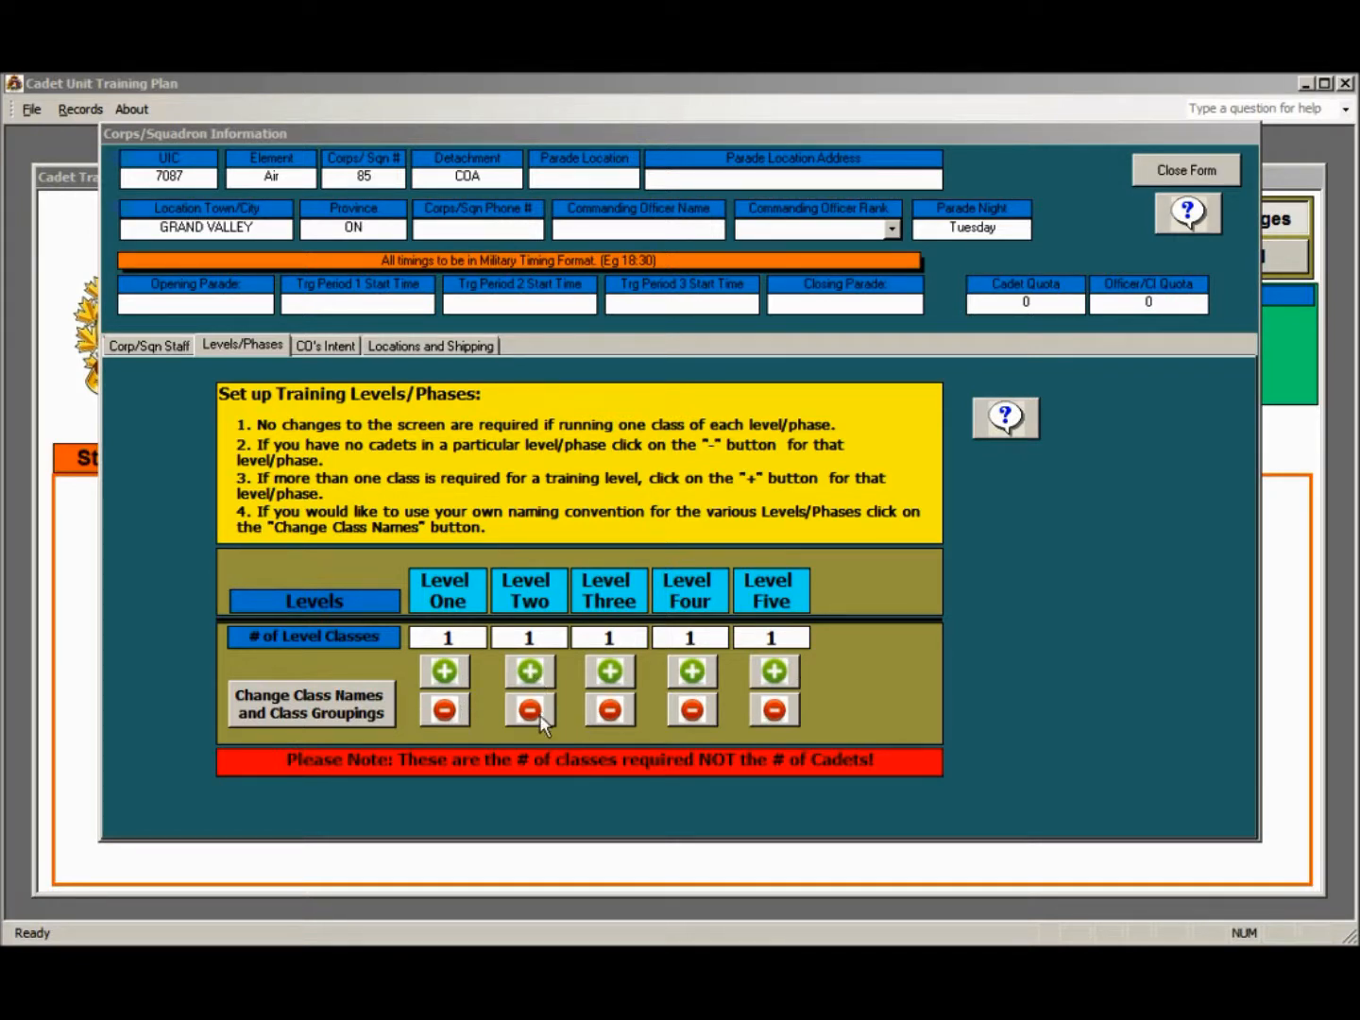
# Increase the number of Level One classes to three
pyautogui.click(447, 673)
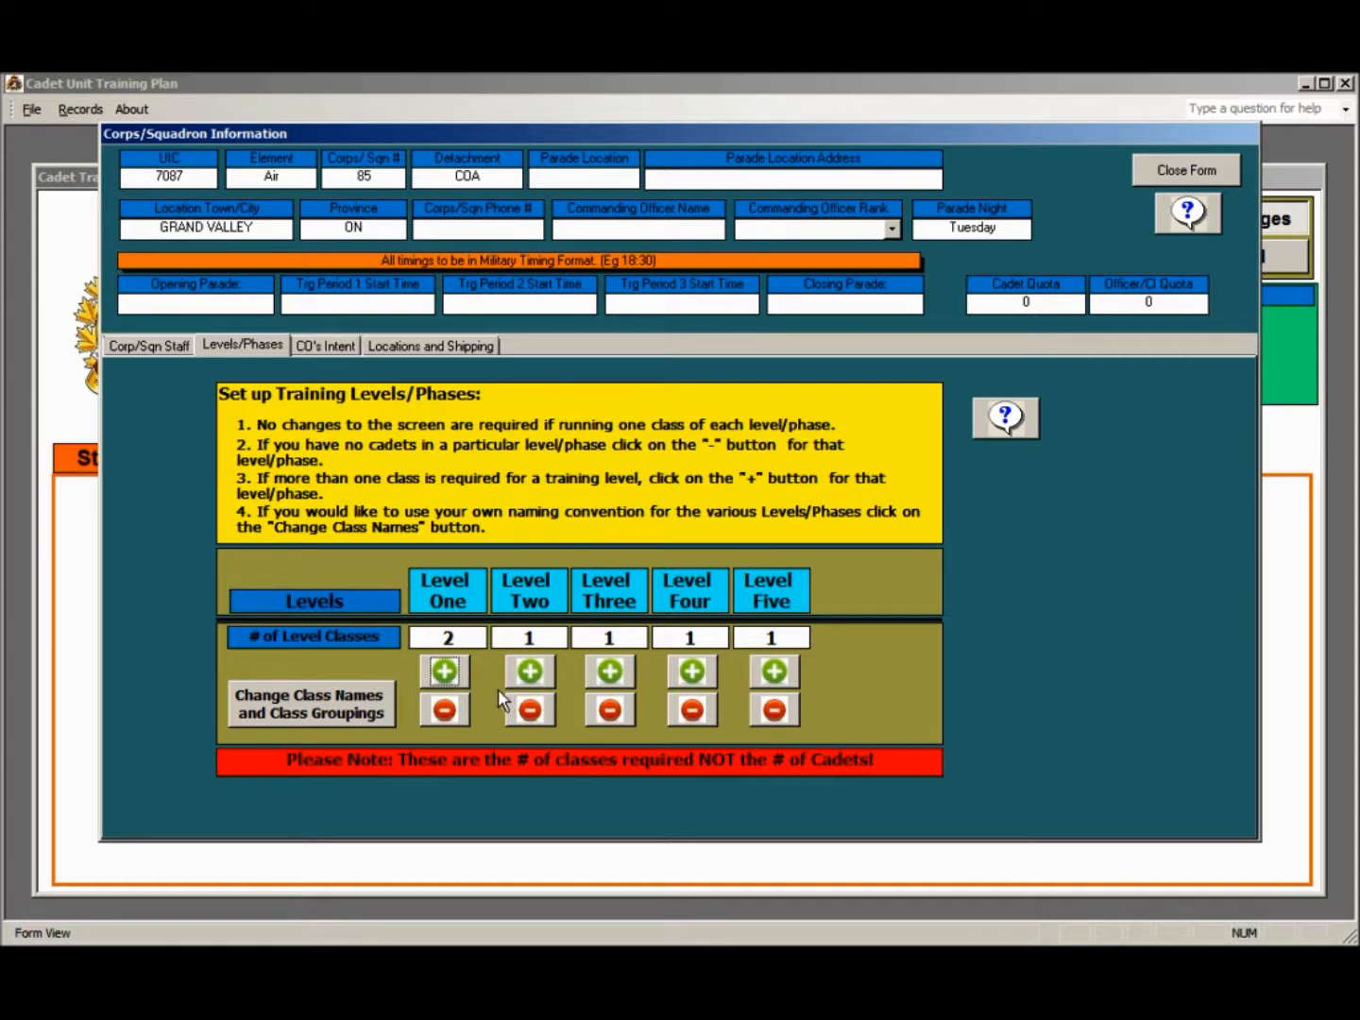
pyautogui.click(454, 675)
pyautogui.click(448, 709)
pyautogui.click(448, 677)
# Delete the Level Four class, accepting the loss of its scheduling, and add one Level Four class back
pyautogui.click(690, 711)
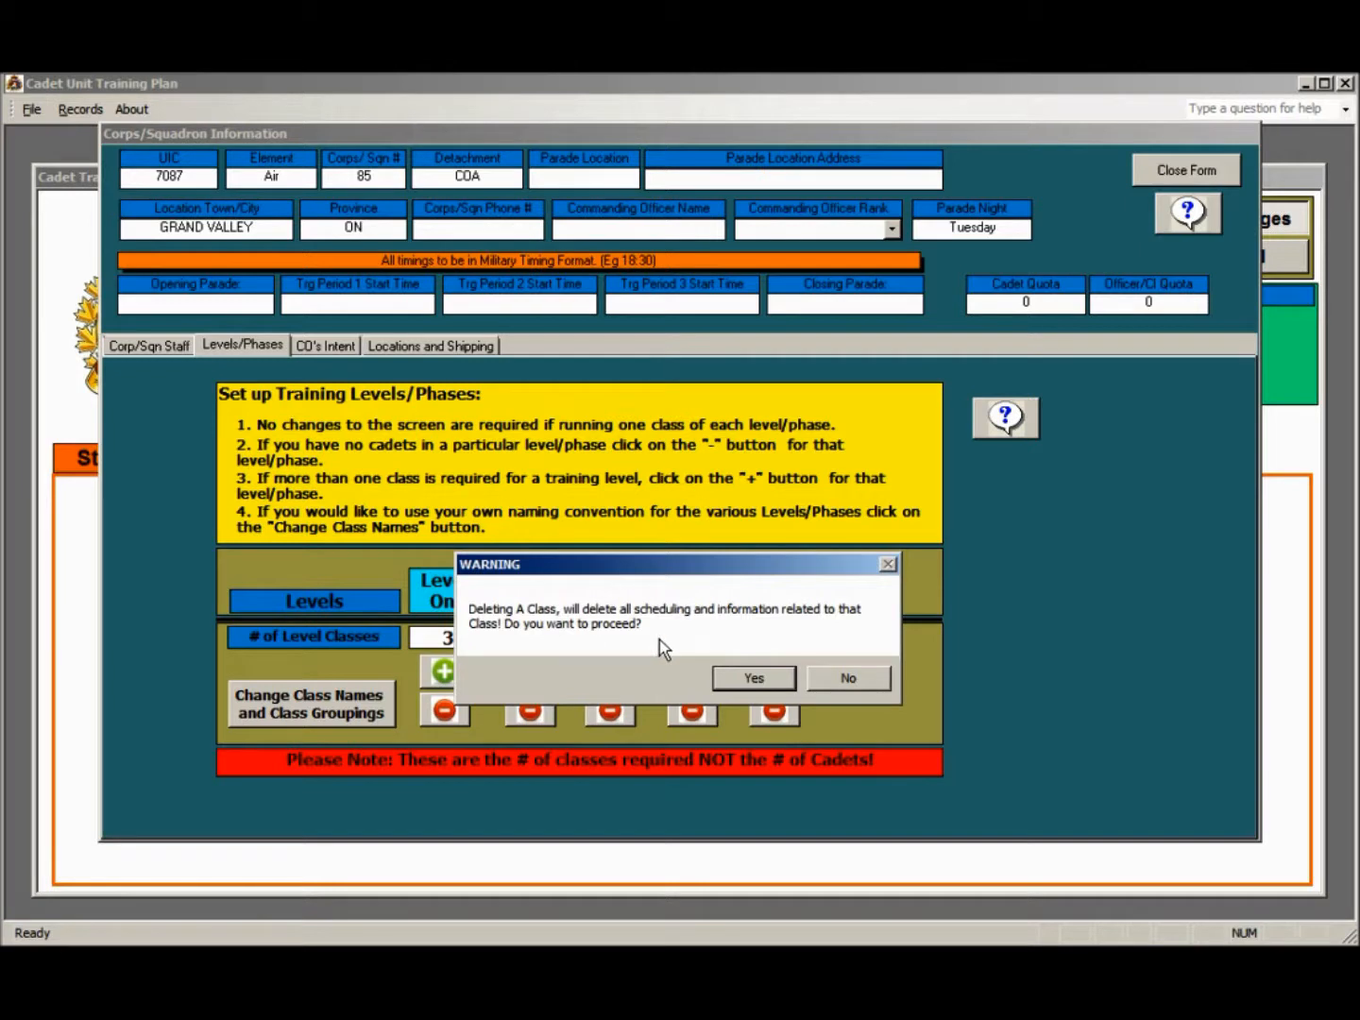
pyautogui.click(751, 680)
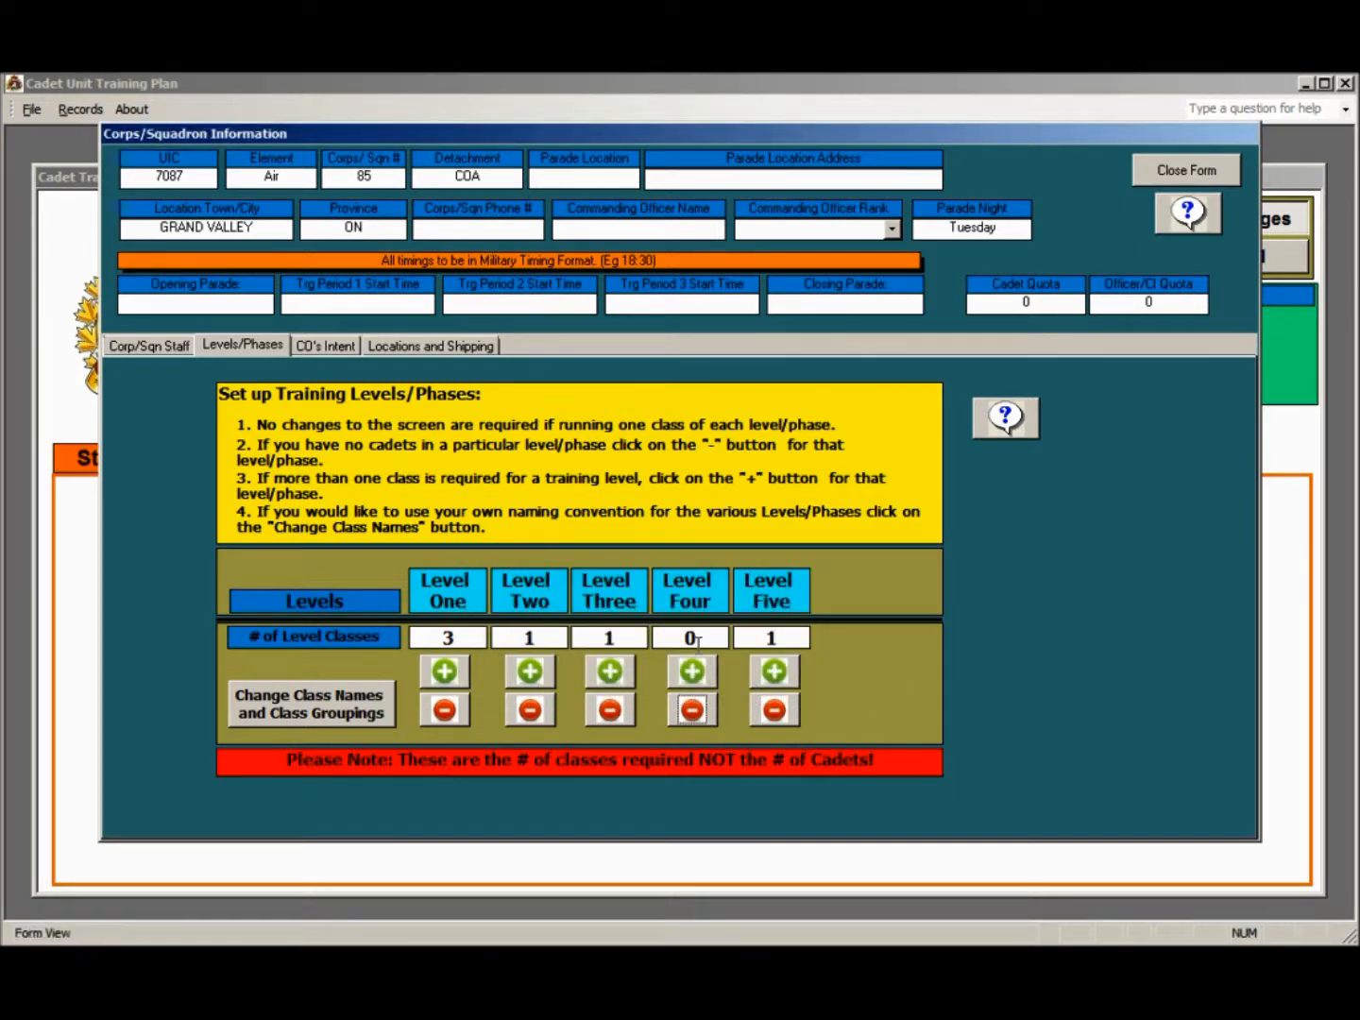
pyautogui.click(704, 669)
# Reduce Level One to two classes and rename its sub unit A class to Hercules 1A
pyautogui.click(447, 713)
pyautogui.click(291, 700)
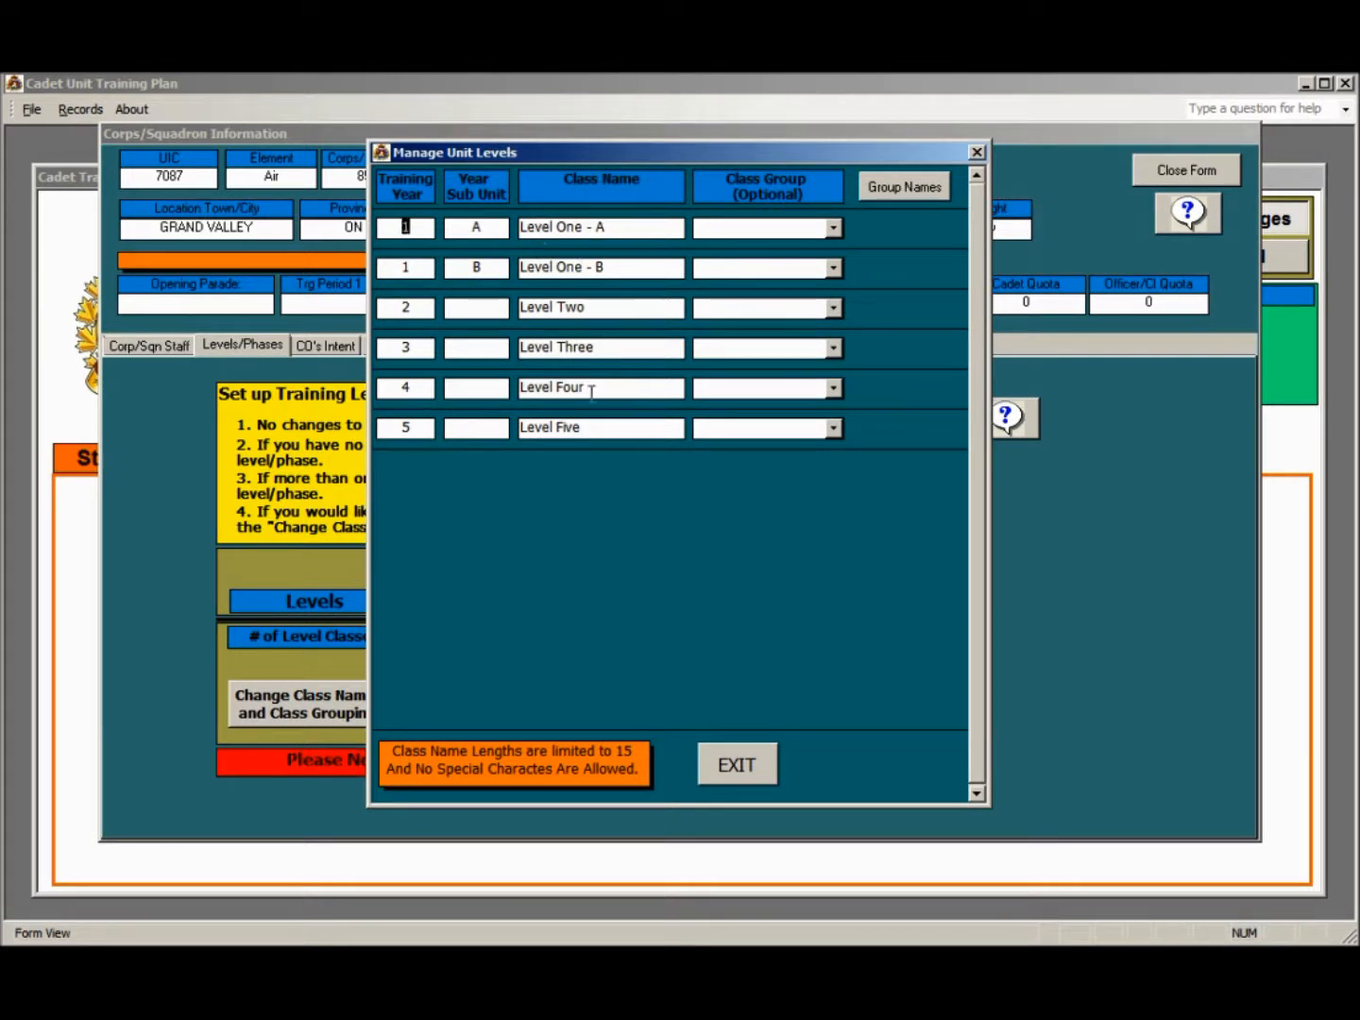
pyautogui.click(613, 227)
pyautogui.moveTo(591, 227); pyautogui.dragTo(521, 227)
pyautogui.write('Hercules')
pyautogui.write('1')
pyautogui.press('Delete')
# Rename the Level One sub unit B class to Phantom 1B
pyautogui.click(524, 268)
pyautogui.moveTo(524, 268); pyautogui.dragTo(634, 269)
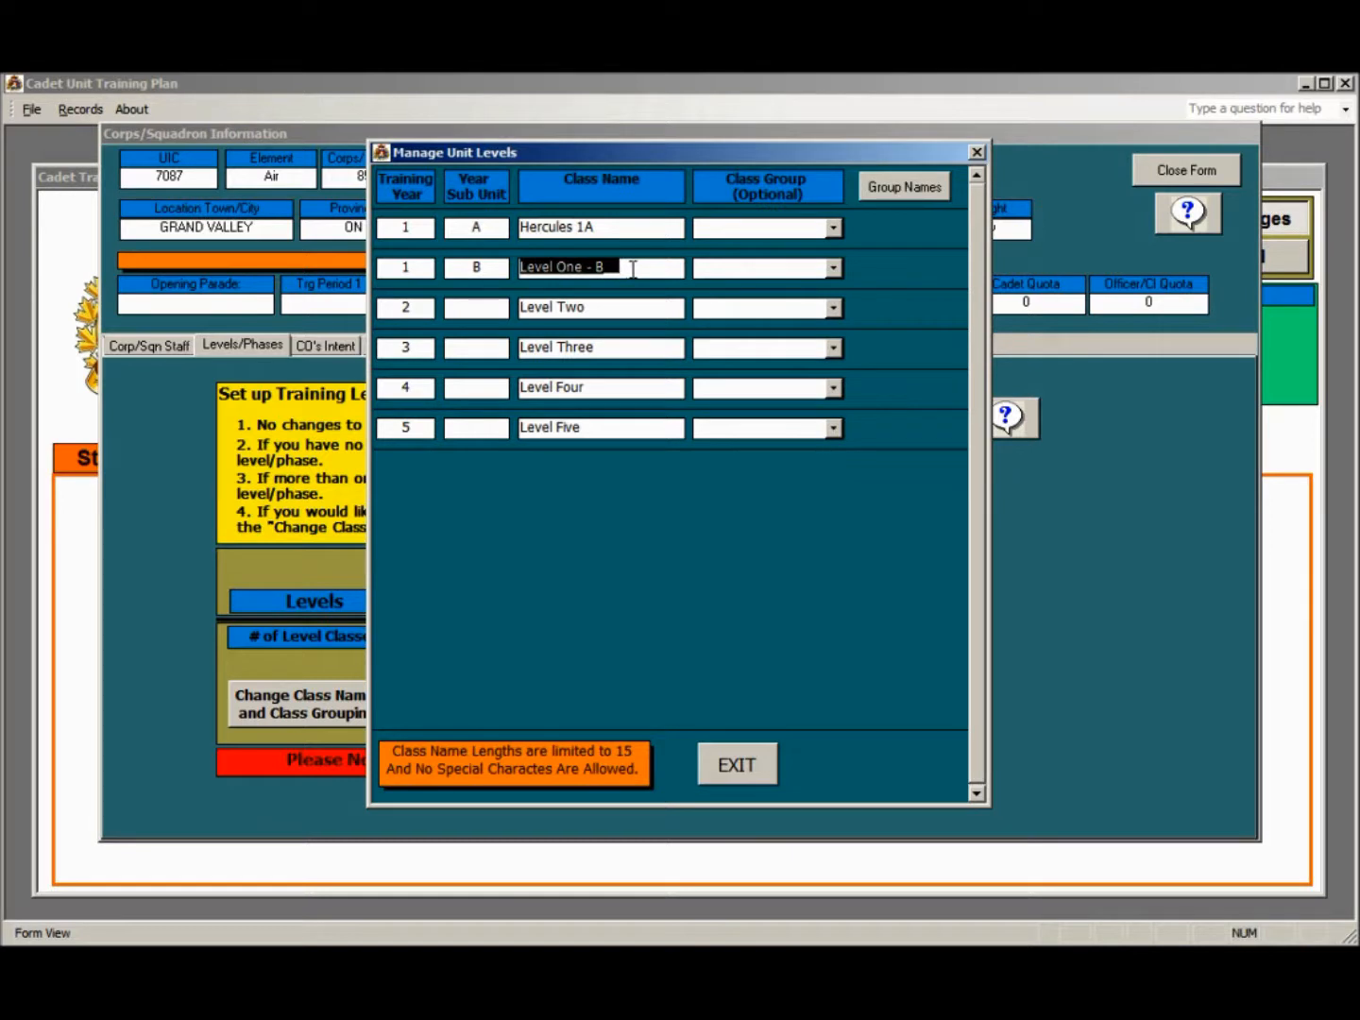
pyautogui.write('Pha')
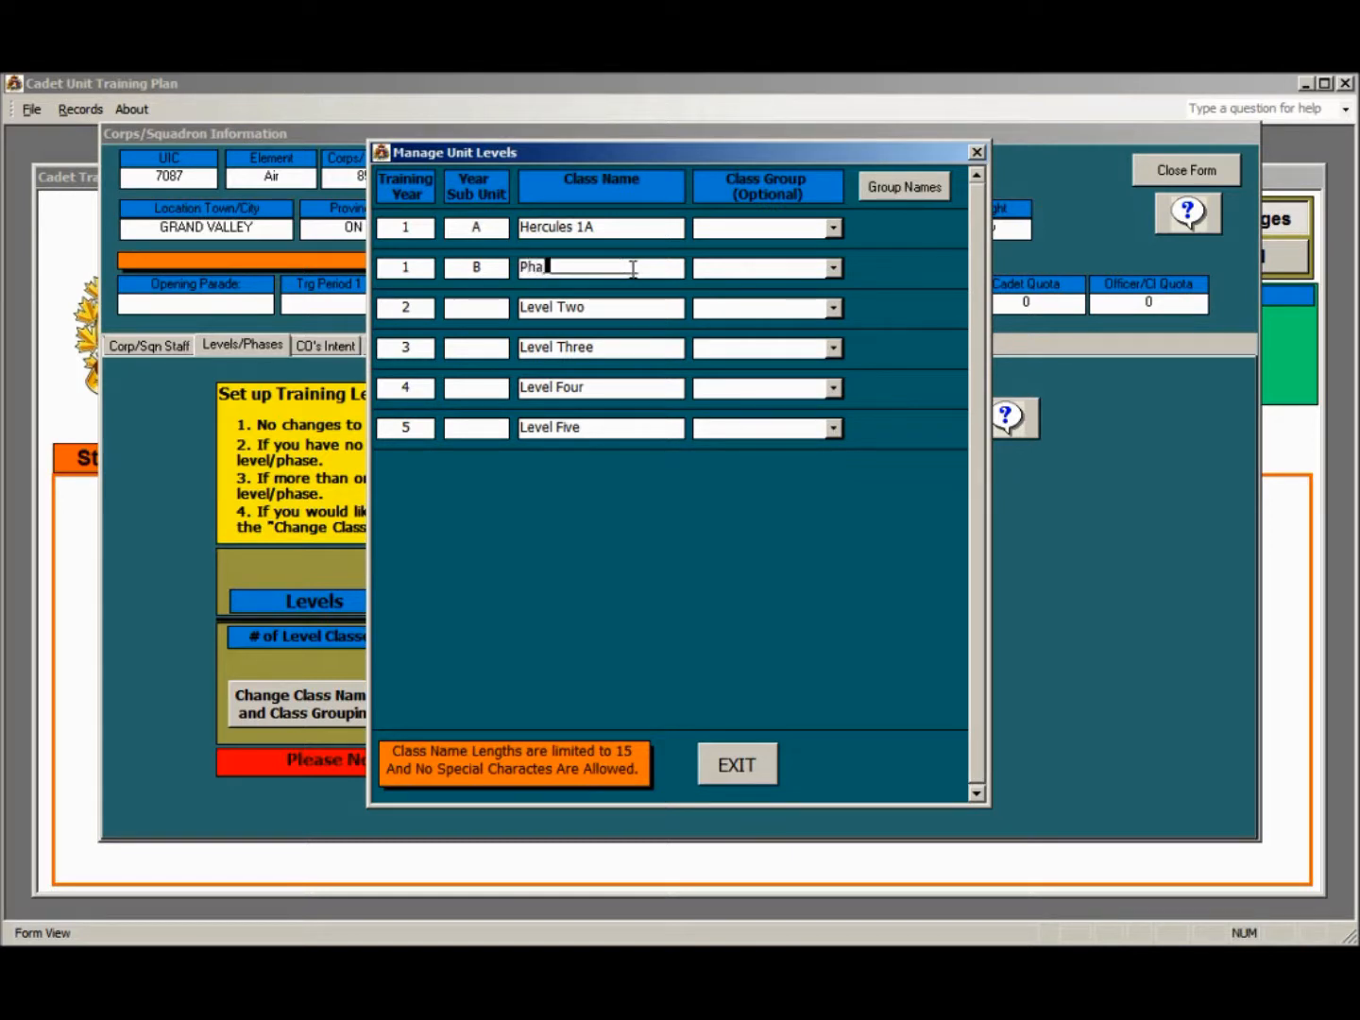
pyautogui.write('ntom 1B')
# Create two class group names, Junior and Senior, and close the group name form
pyautogui.click(901, 185)
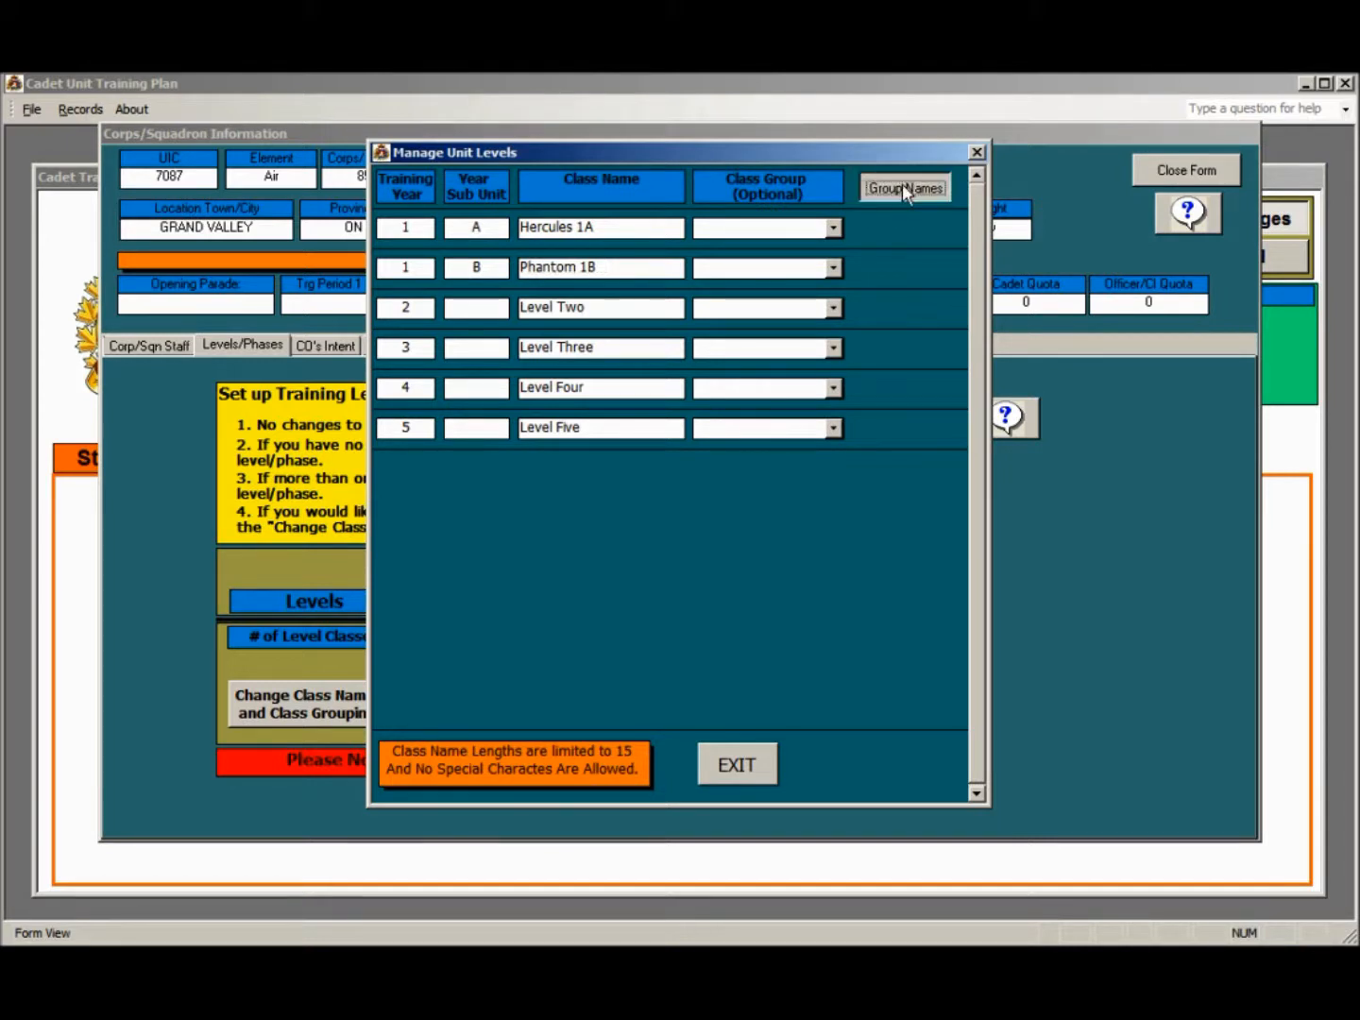
pyautogui.click(586, 345)
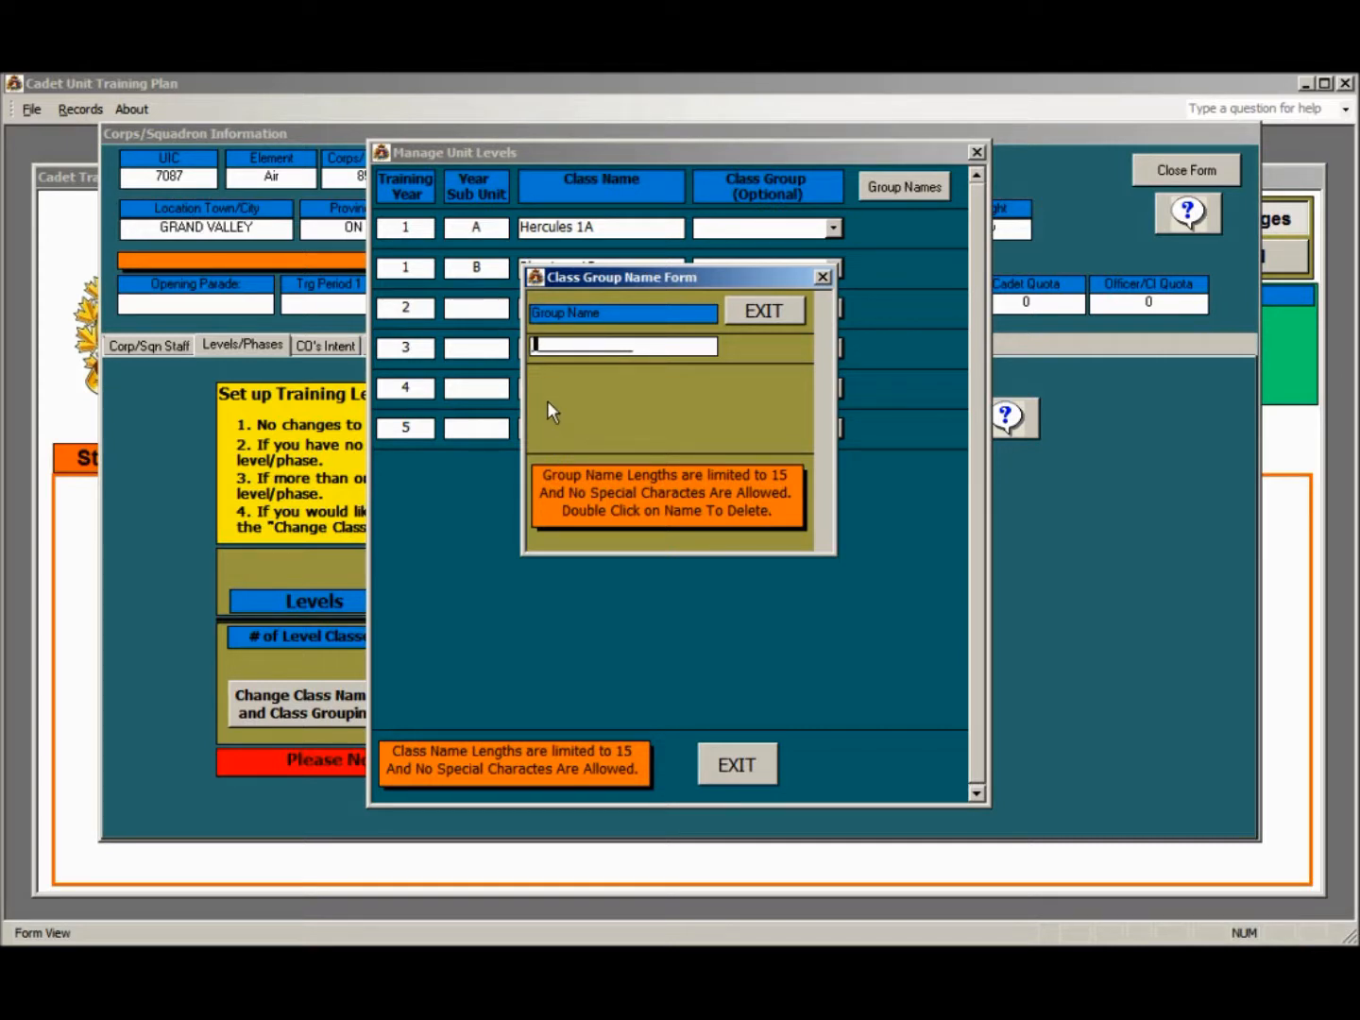
pyautogui.write('Junior')
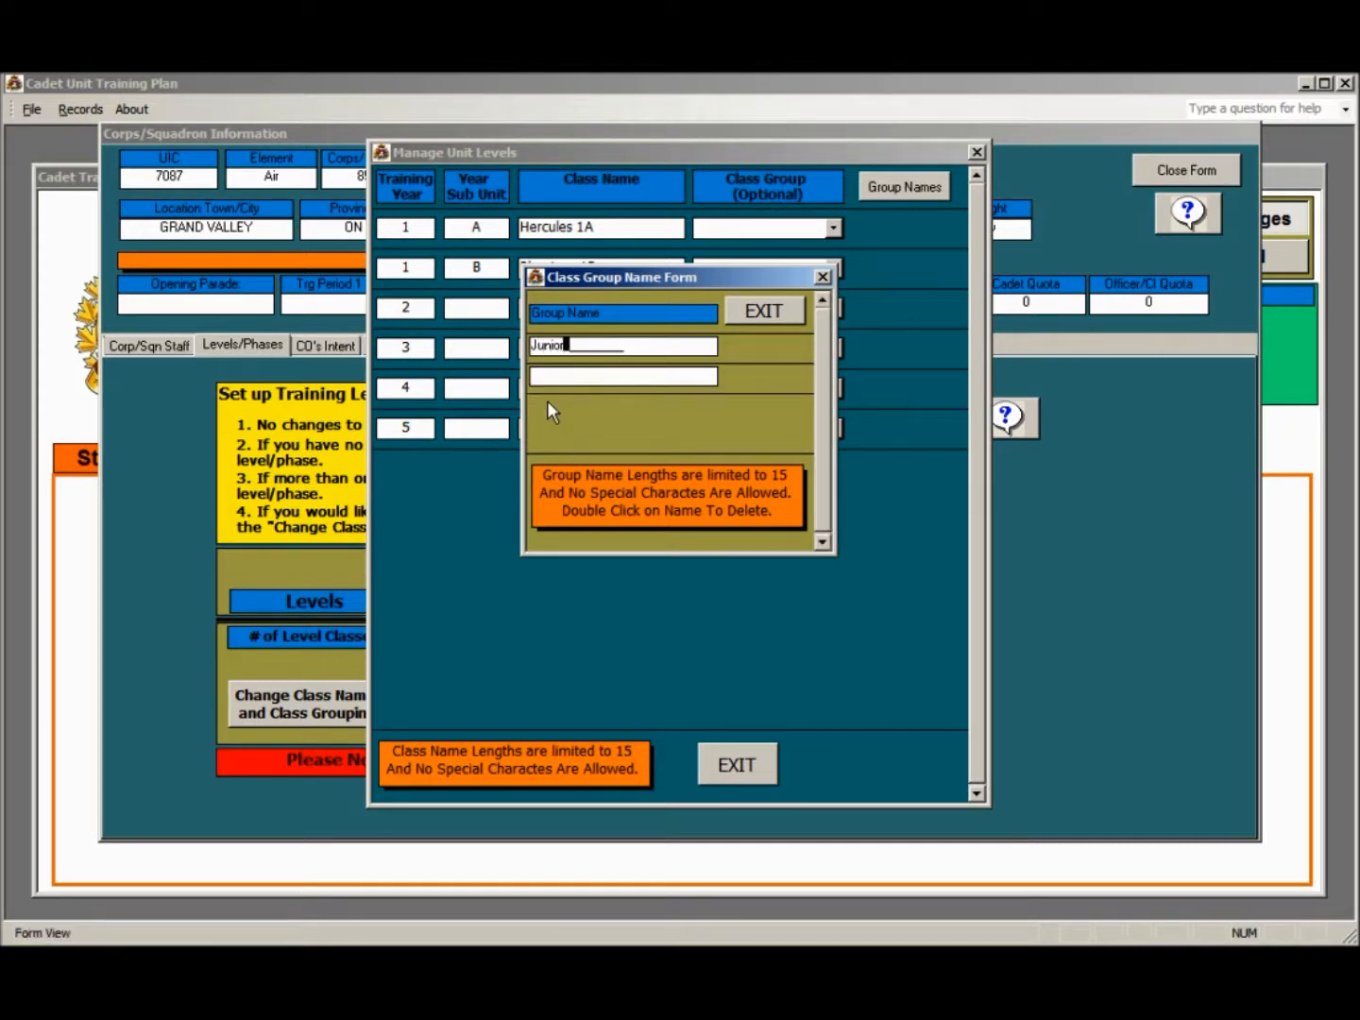
pyautogui.click(545, 378)
pyautogui.write('Senior')
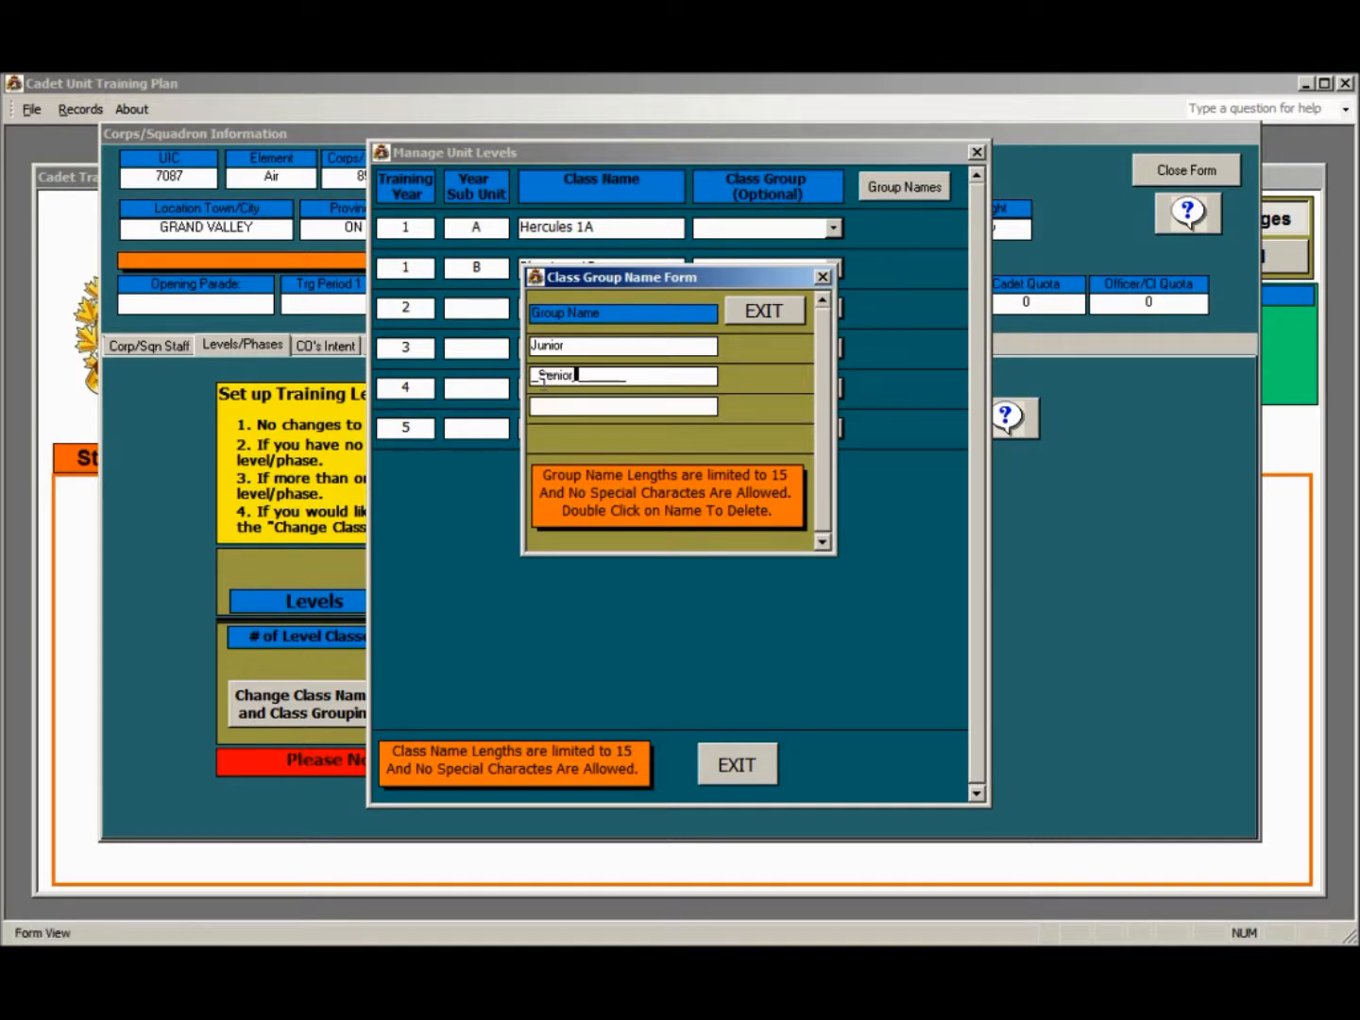
pyautogui.click(764, 312)
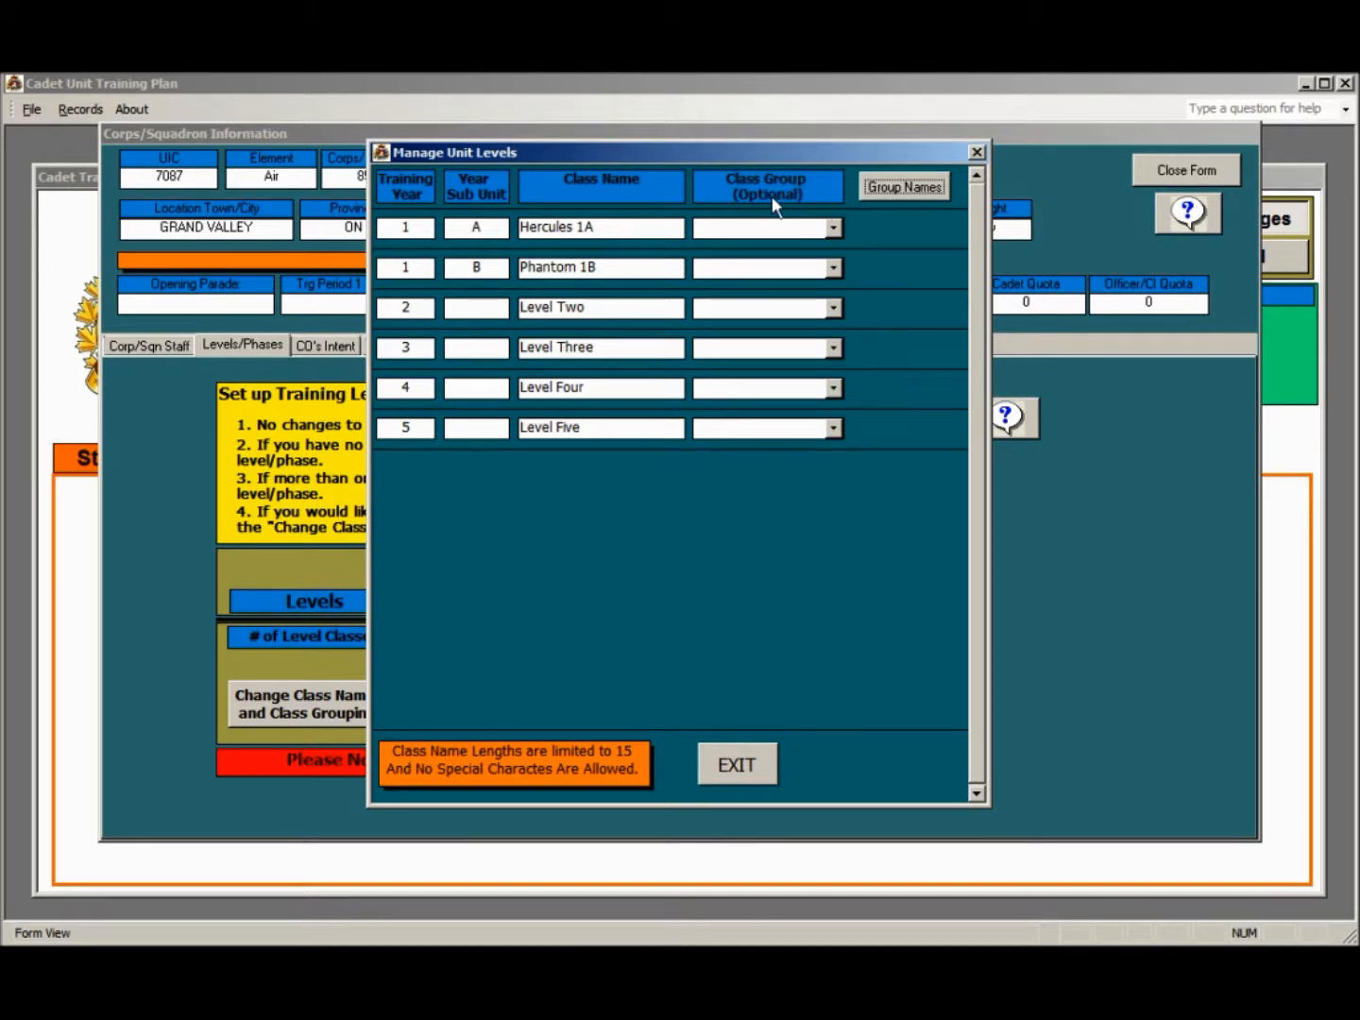
# Assign the Hercules 1A, Phantom 1B and Level Two classes to the Junior class group
pyautogui.click(833, 229)
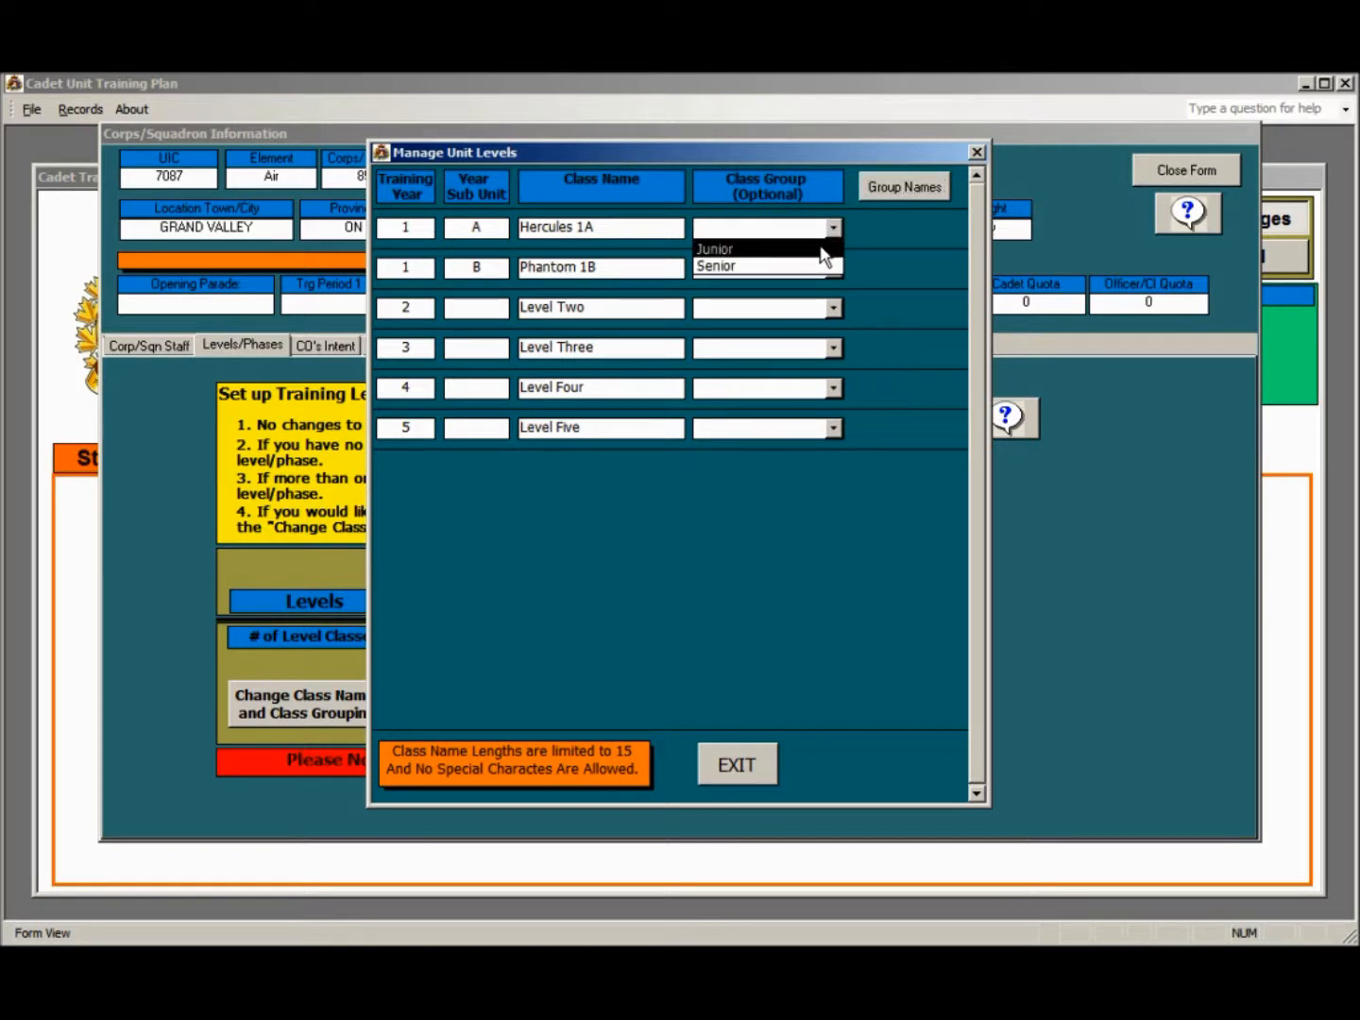
pyautogui.click(823, 249)
pyautogui.click(835, 269)
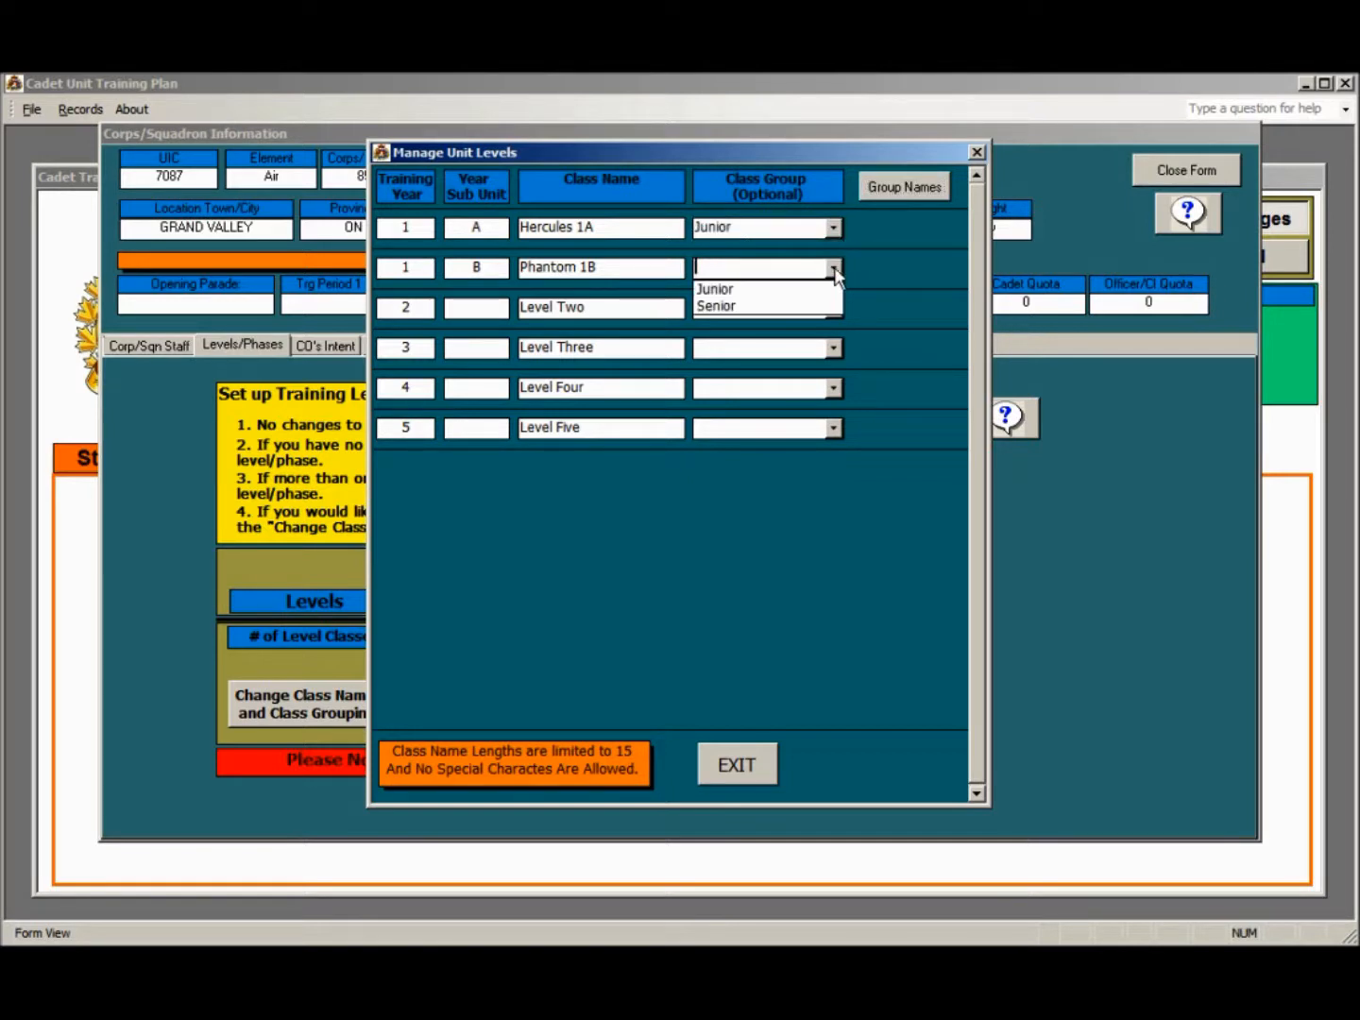
pyautogui.click(812, 289)
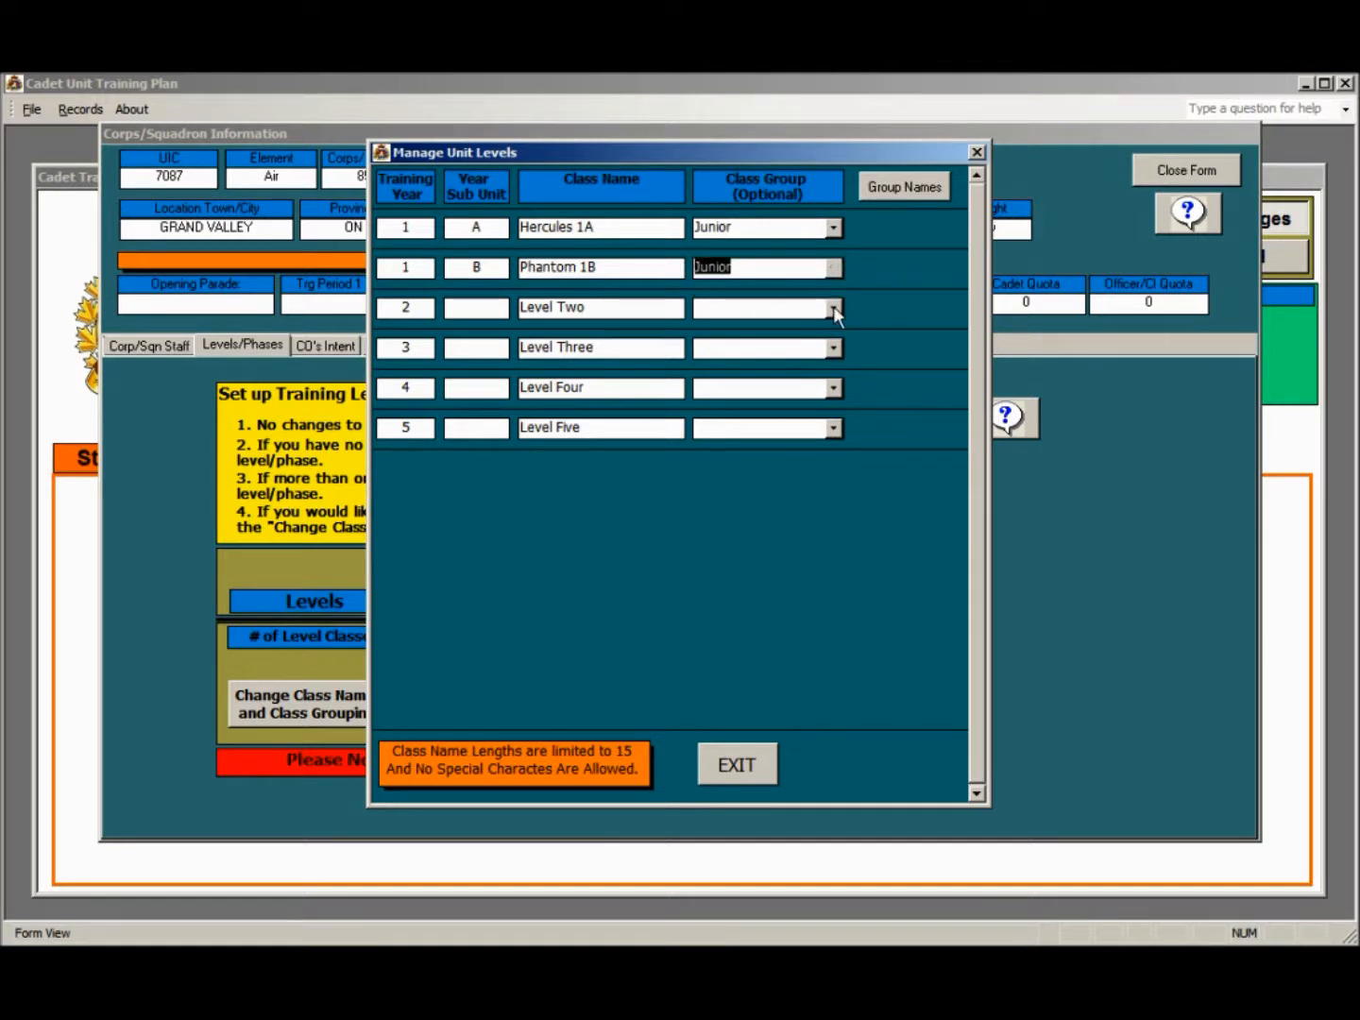
pyautogui.click(833, 306)
pyautogui.click(821, 327)
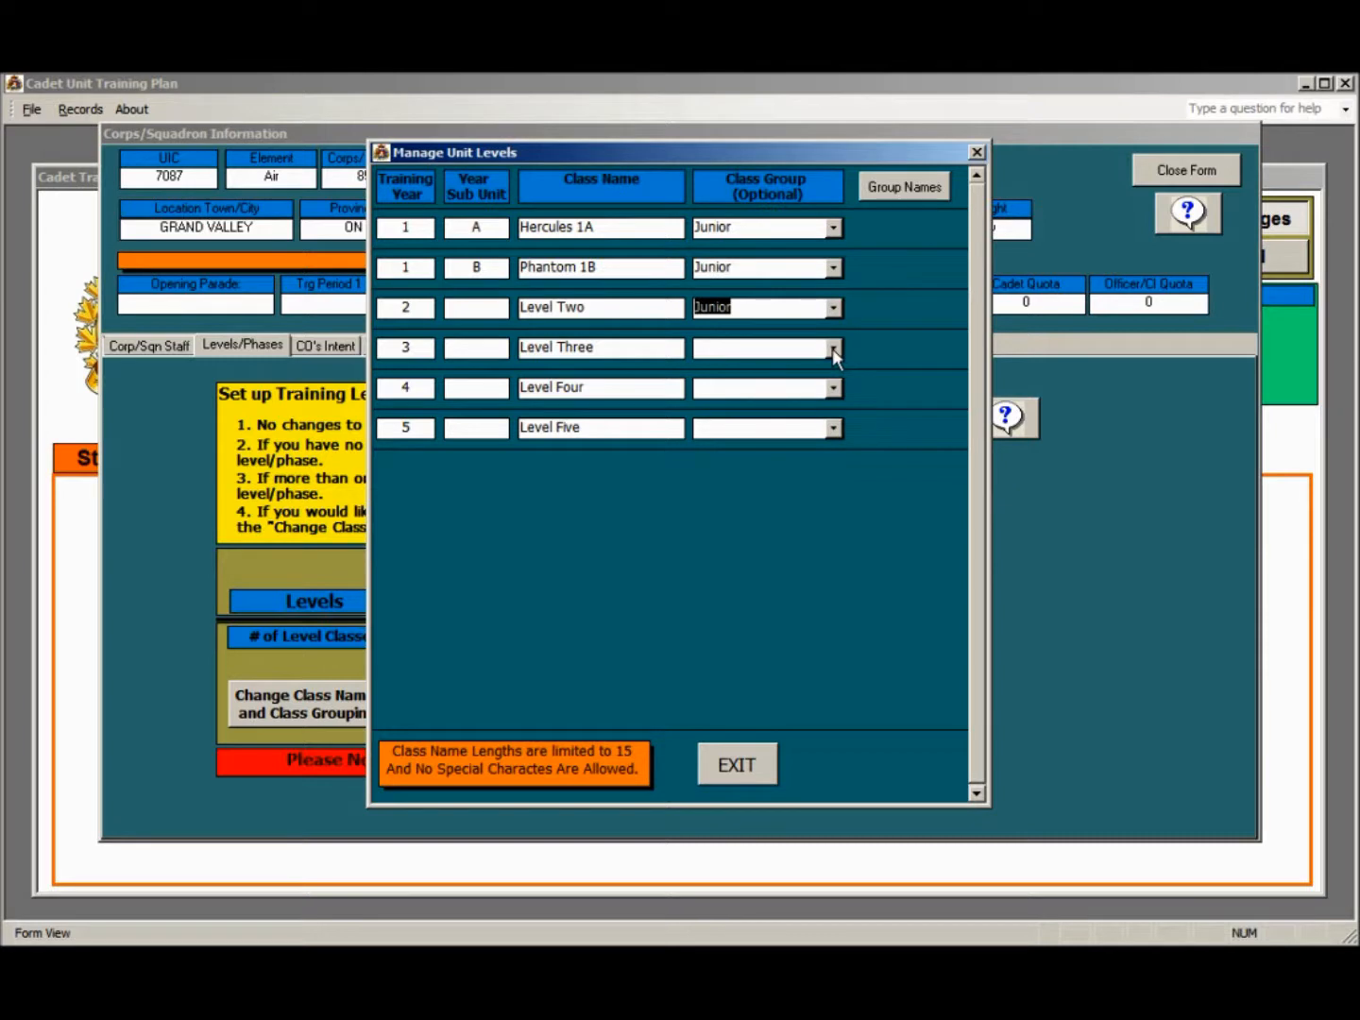
# Assign Level Three and Level Four to the Senior class group and exit the unit levels form
pyautogui.click(831, 348)
pyautogui.click(835, 389)
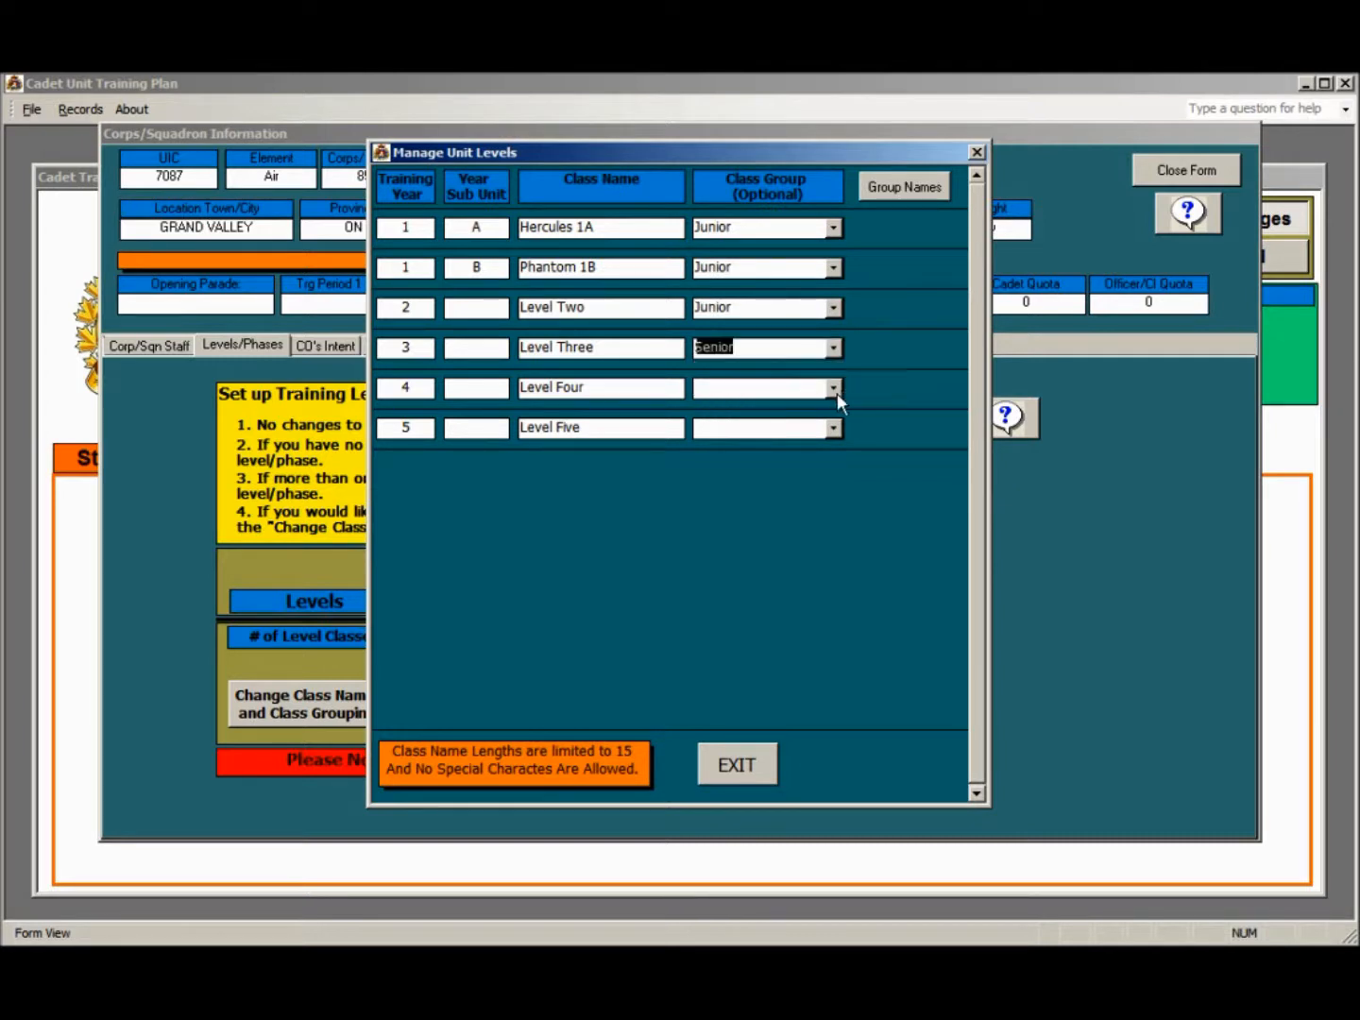
pyautogui.click(833, 388)
pyautogui.click(806, 424)
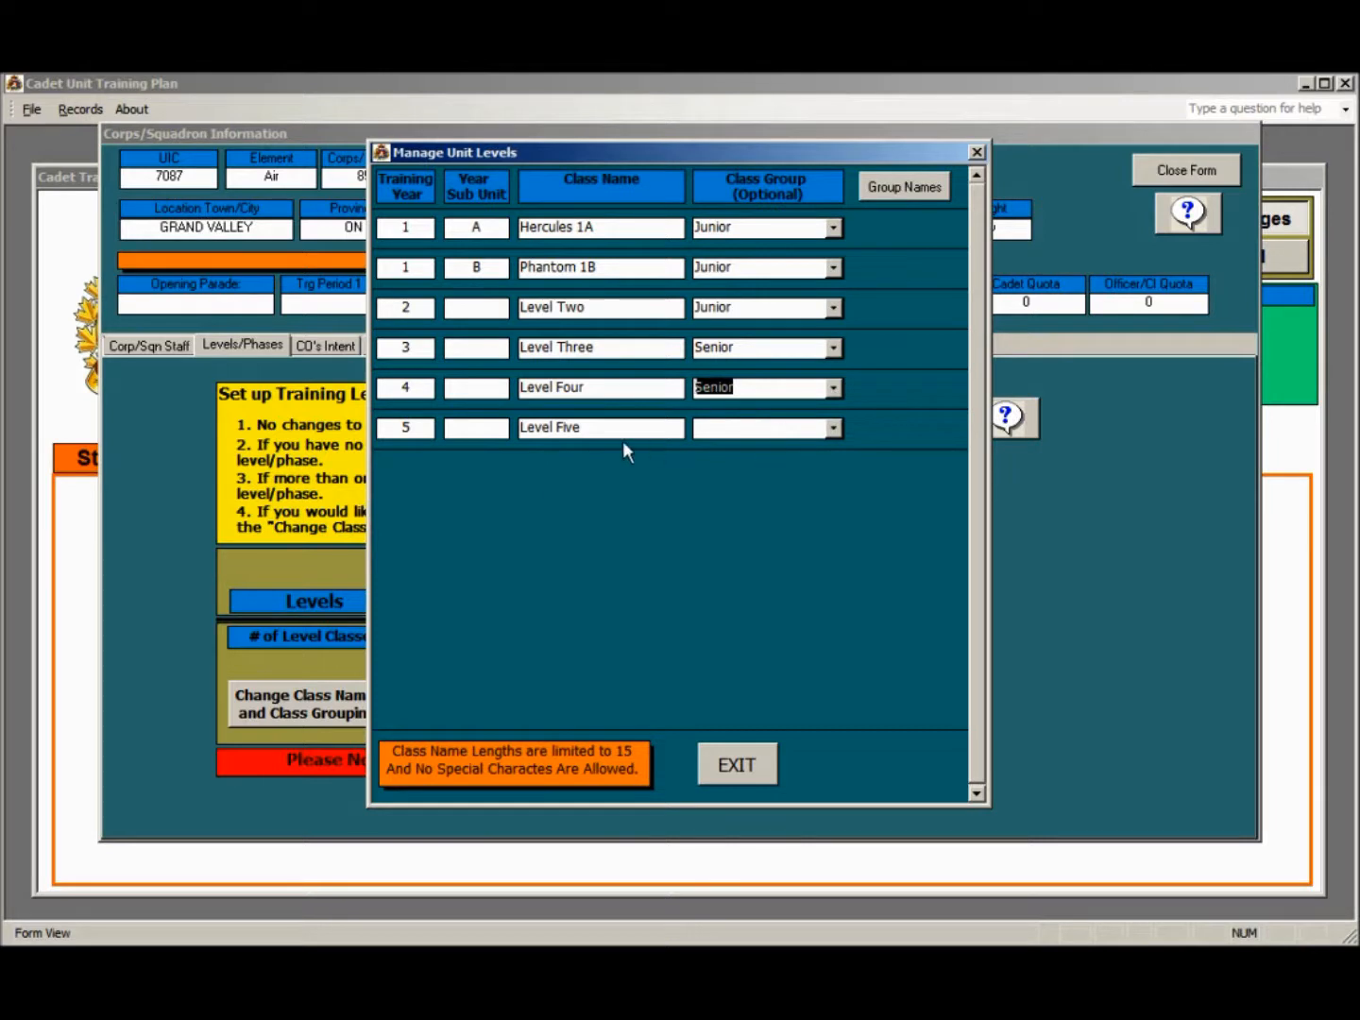
pyautogui.click(739, 771)
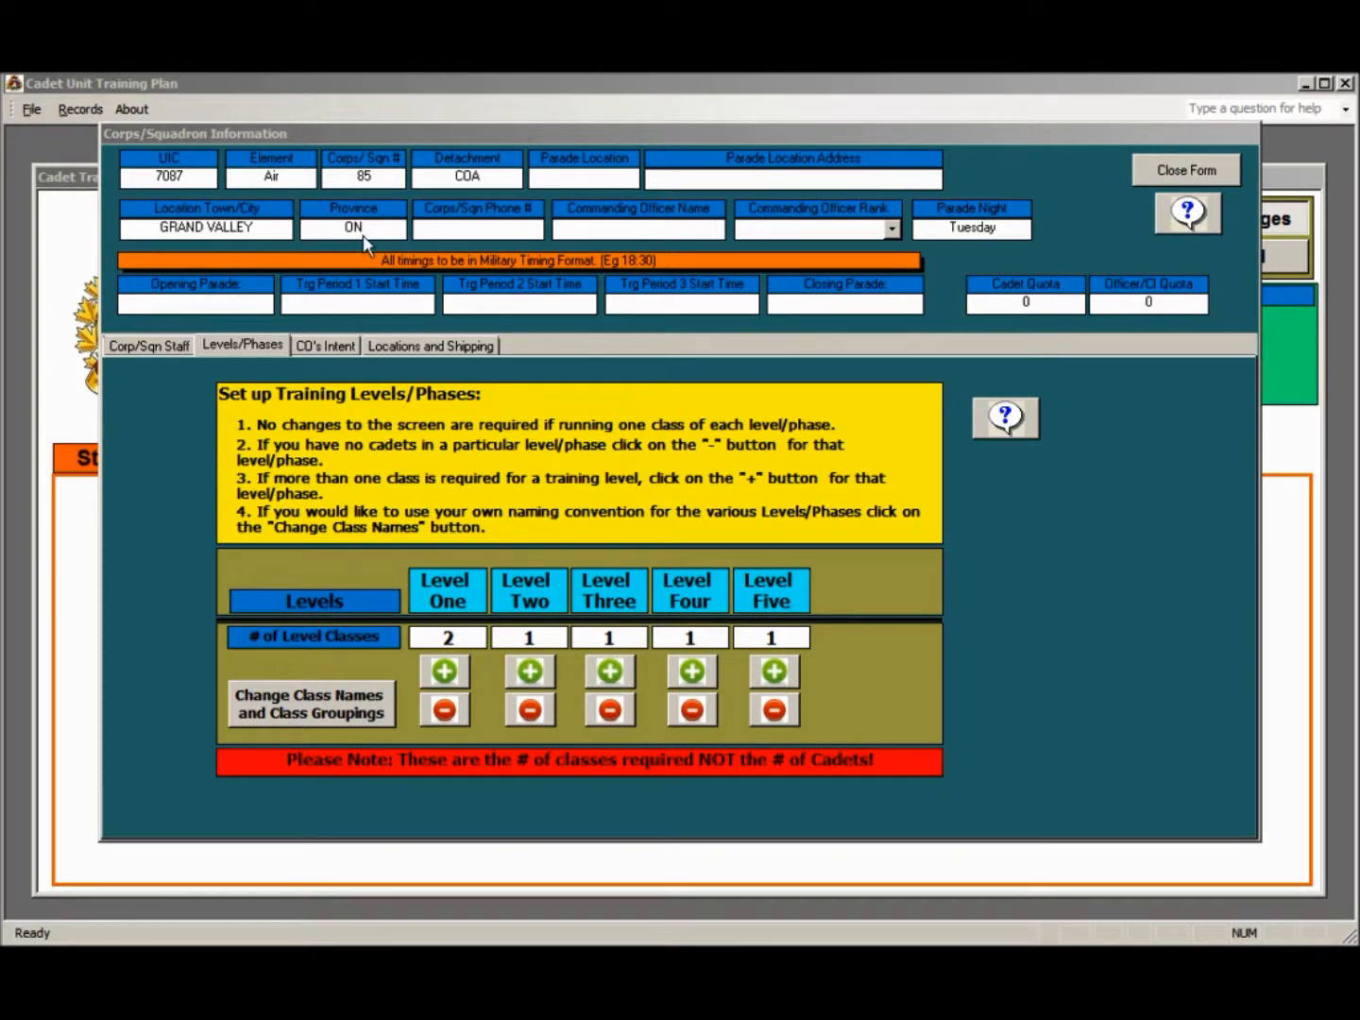
# Enter Cadet Hall as the parade location and fill in the parade location's street address
pyautogui.click(550, 181)
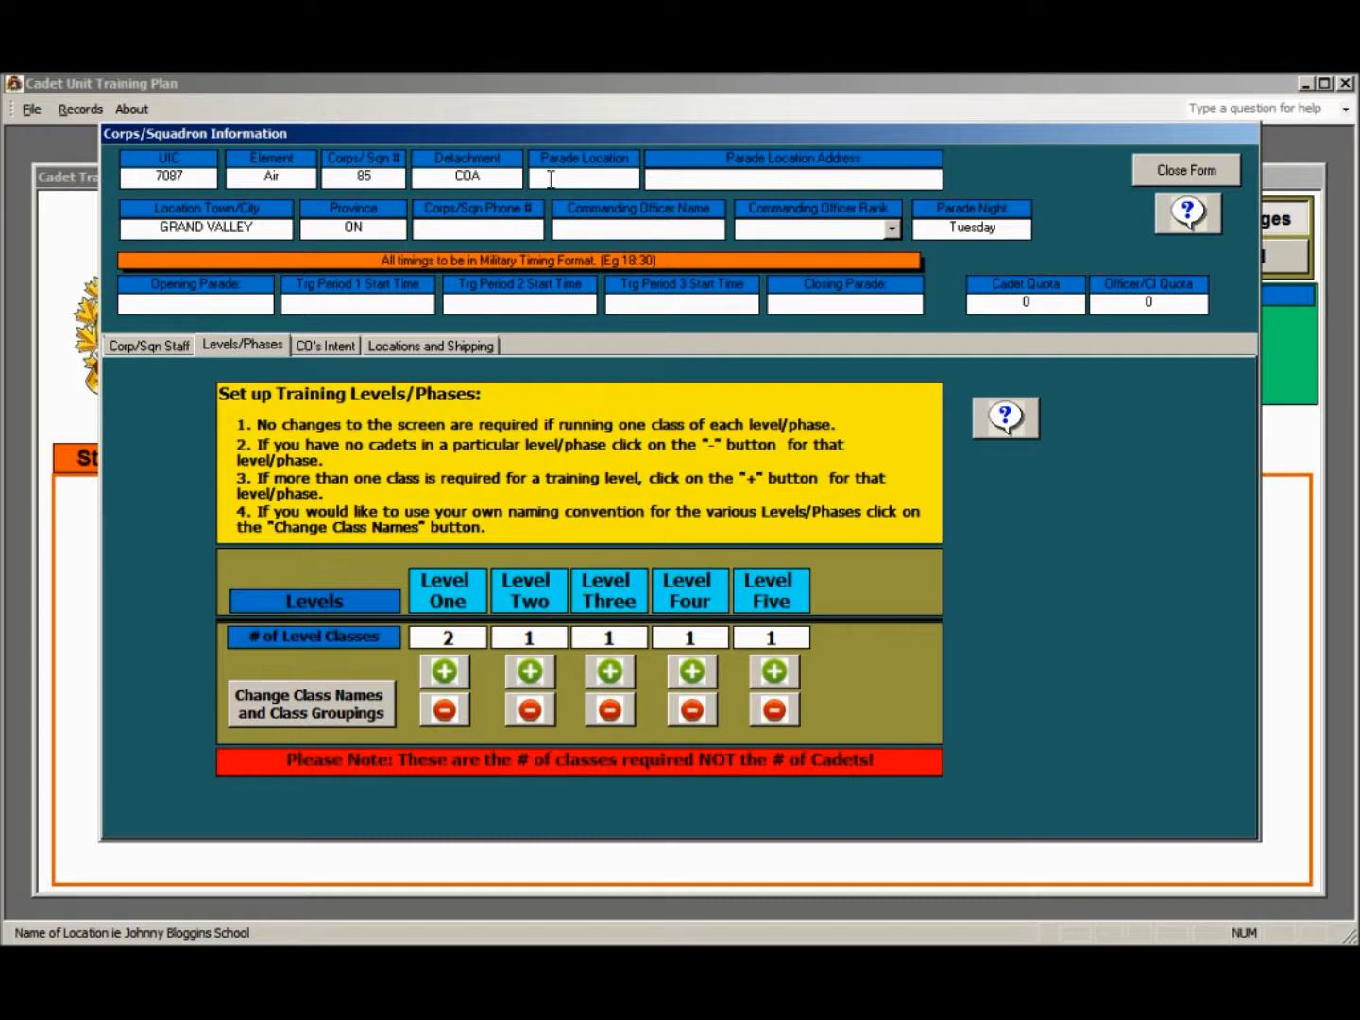
pyautogui.write('Cadet Hall')
pyautogui.press('Tab')
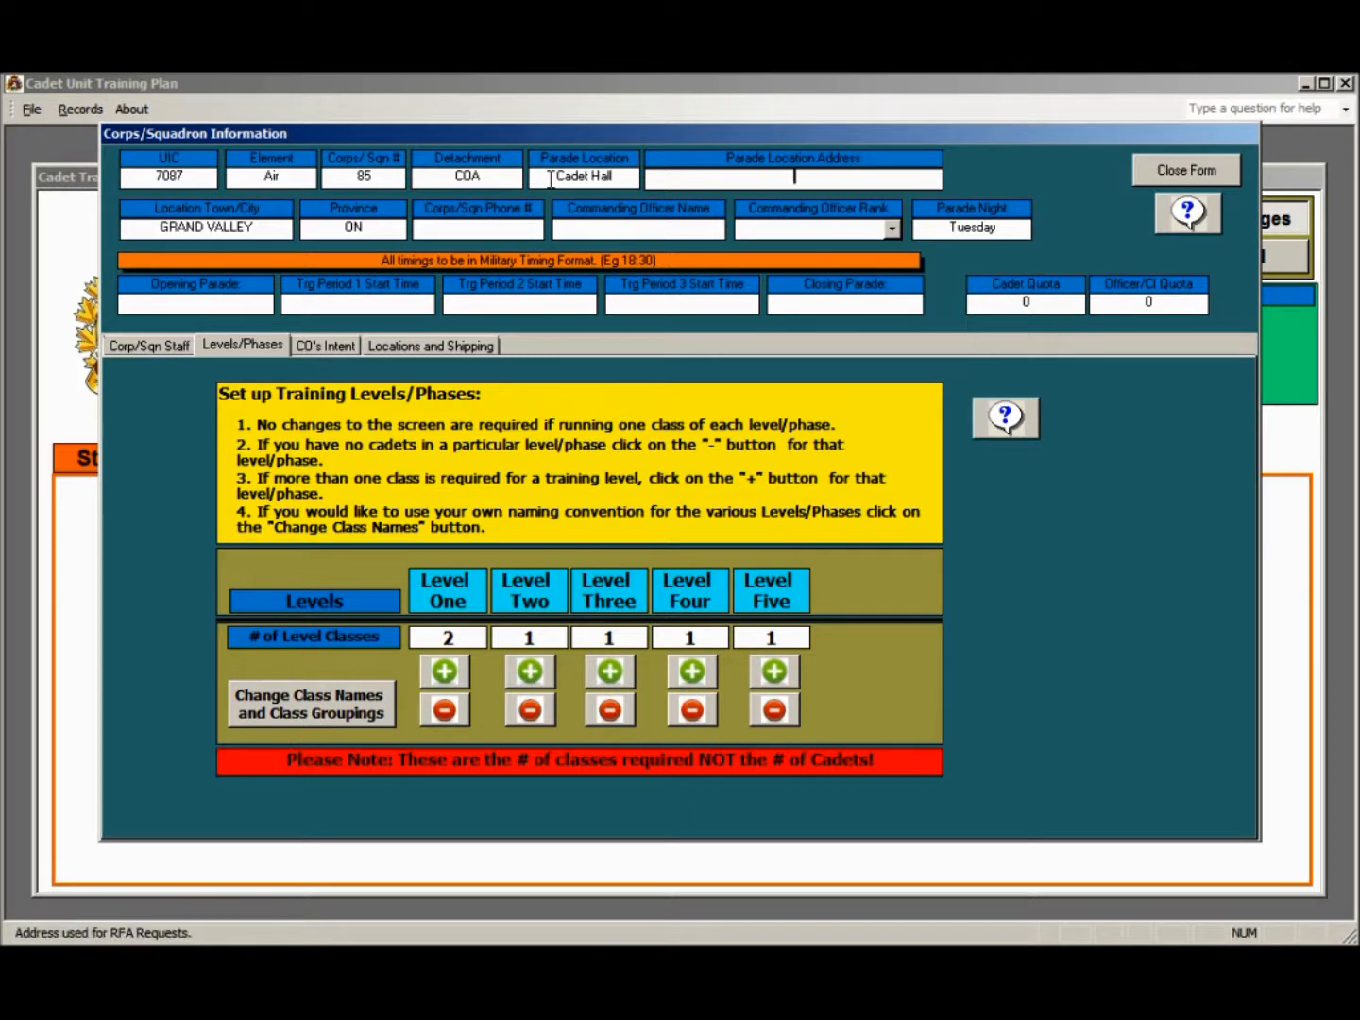
pyautogui.write('123 Anywhere Street')
pyautogui.press('Tab')
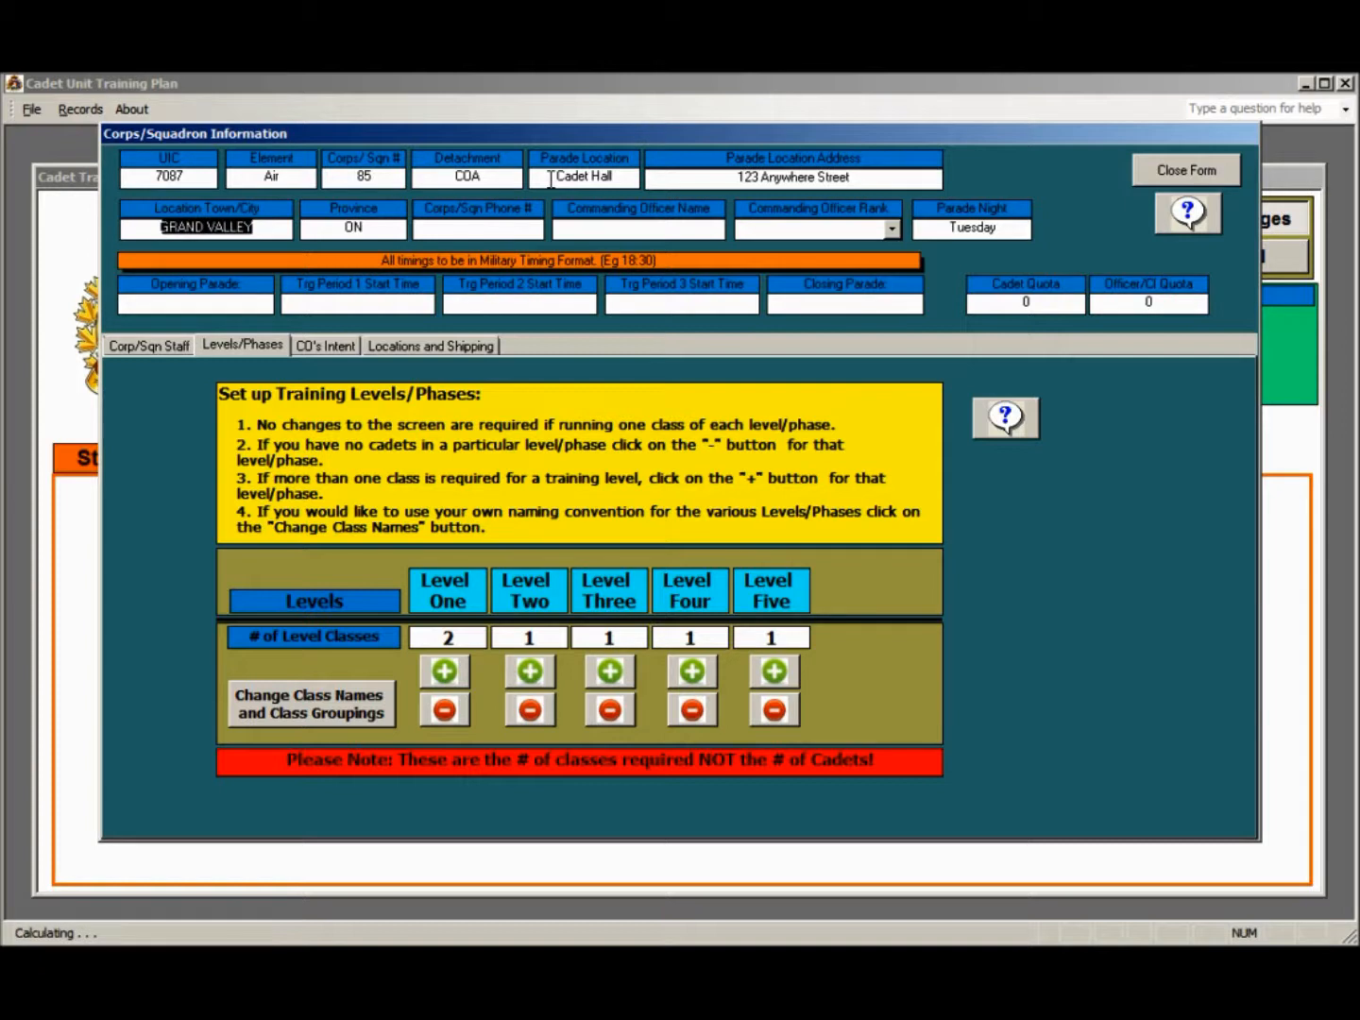
# Fill in the squadron's phone number and the commanding officer's name
pyautogui.press('Tab')
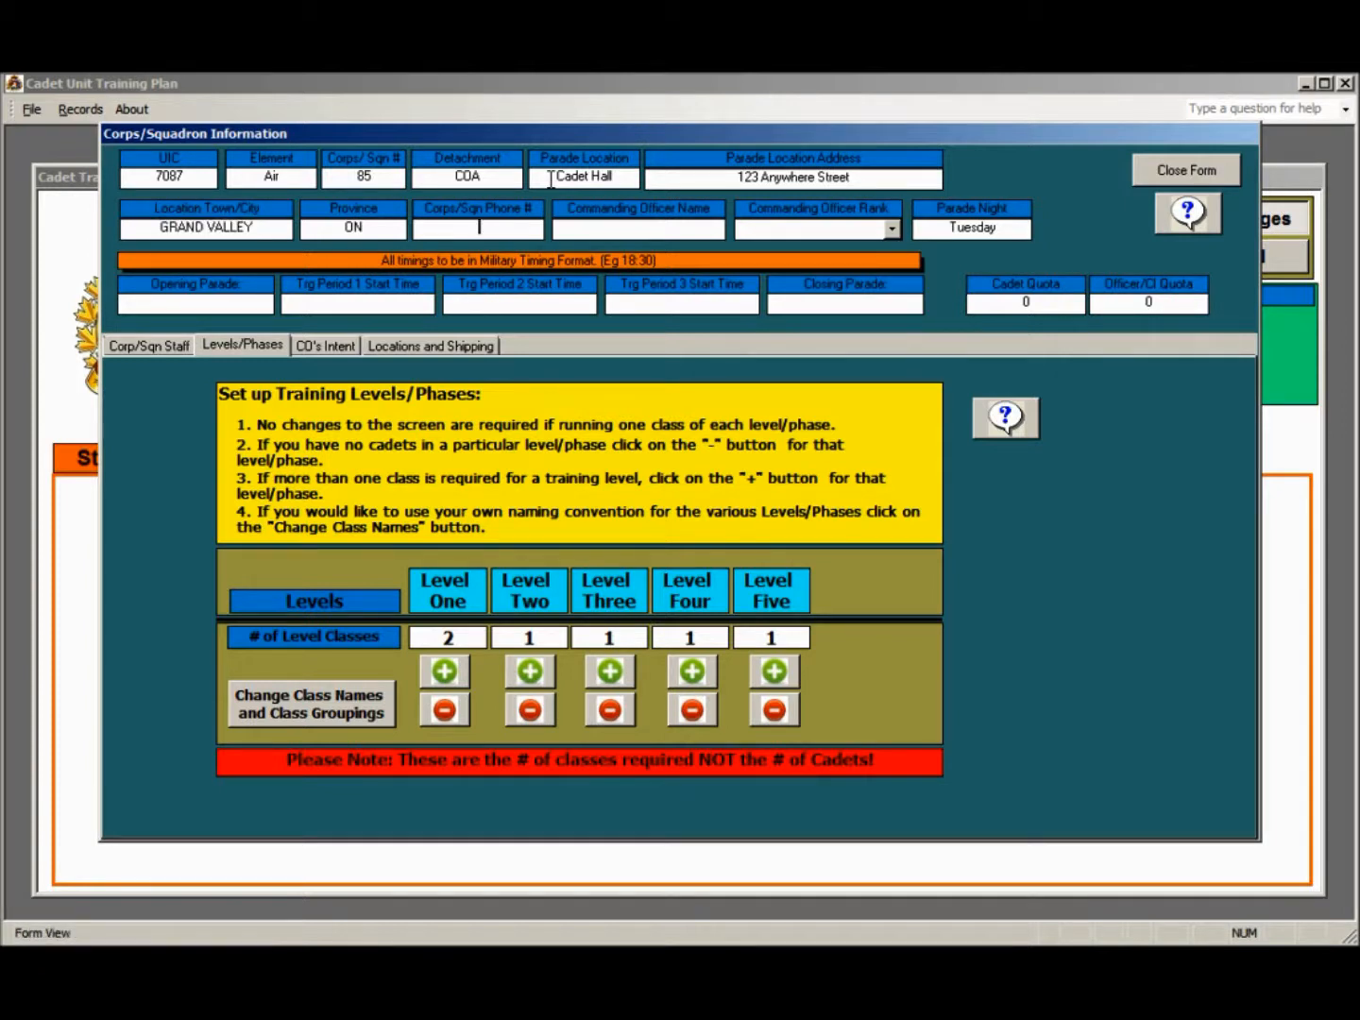
pyautogui.write('416) 111-2222')
pyautogui.press('Tab')
pyautogui.write('IM Smart')
pyautogui.press('Tab')
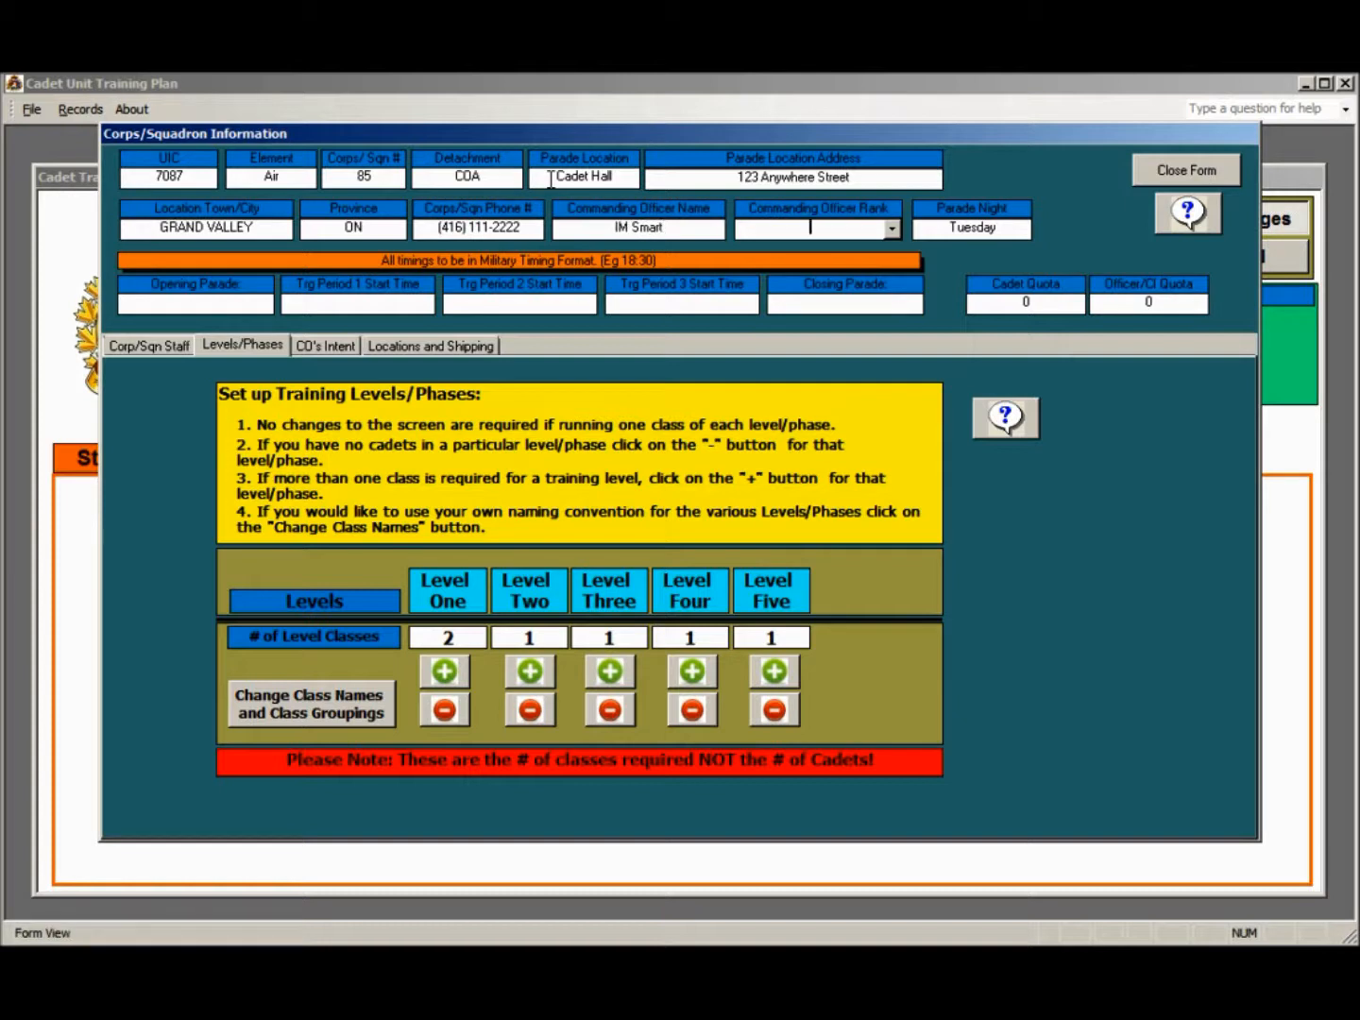
# Set the commanding officer's rank to Capt
pyautogui.click(890, 228)
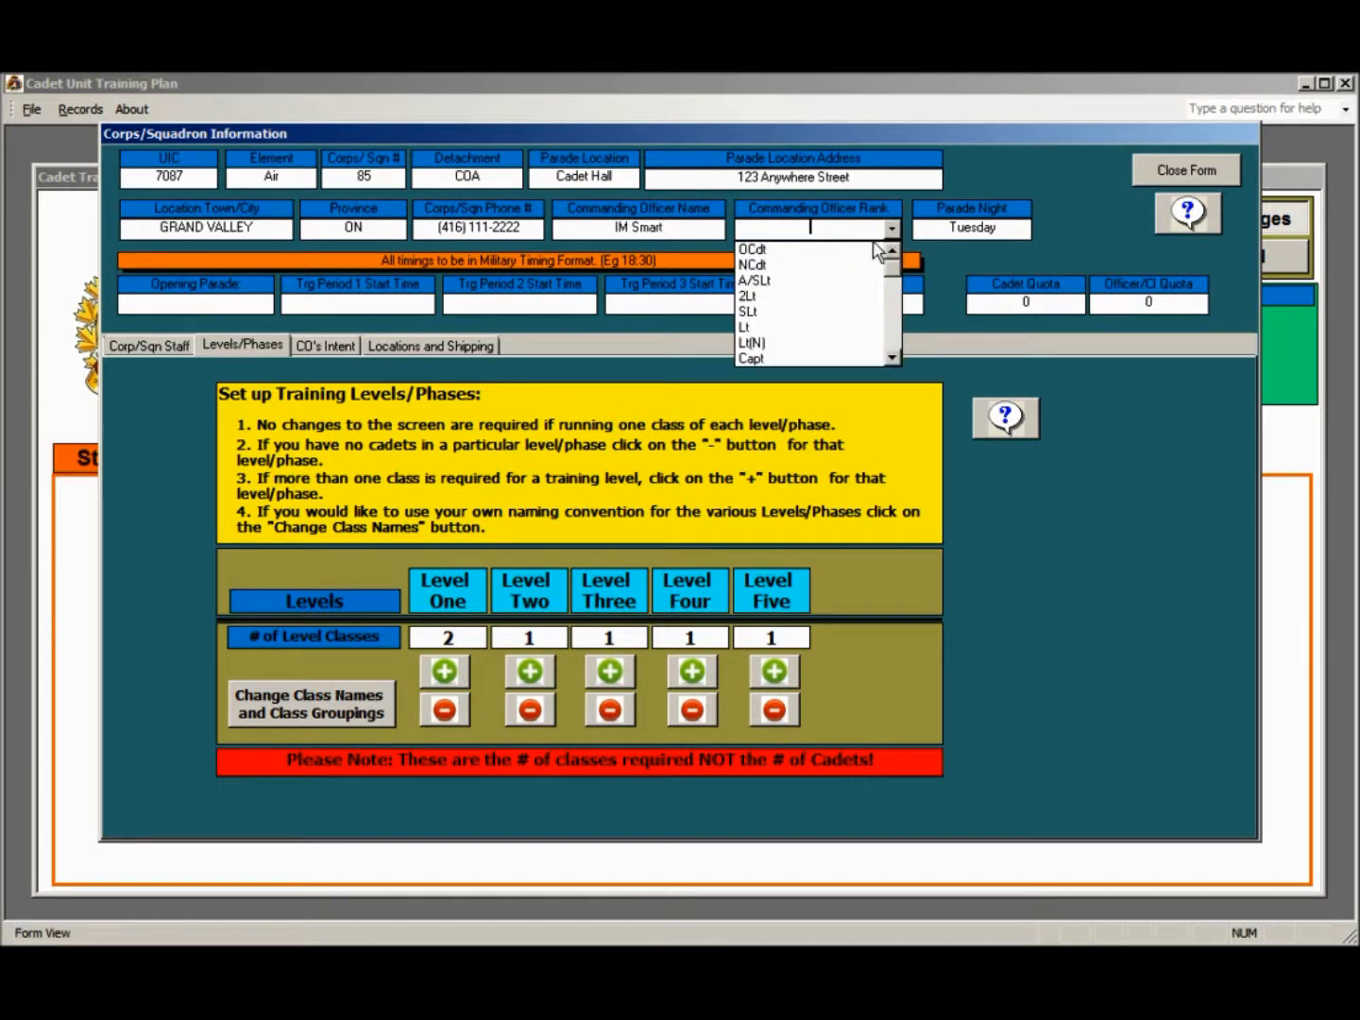
pyautogui.click(828, 356)
pyautogui.click(849, 234)
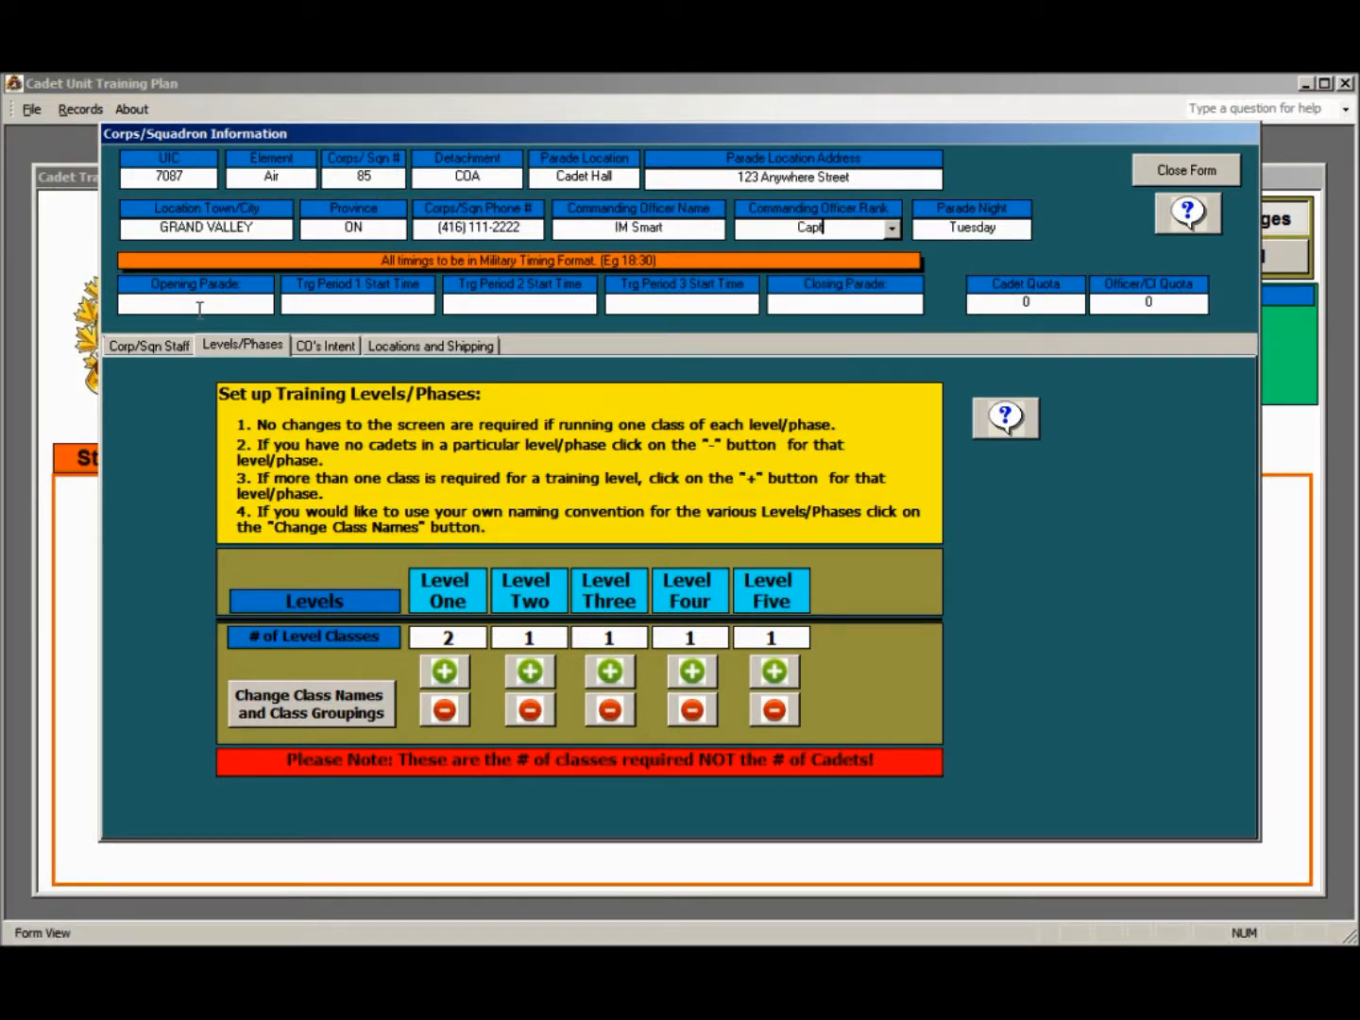
pyautogui.press('Tab')
# Set the opening parade to 18:30, training periods 1 to 3 to 19:00, 19:40 and 20:30, and the closing parade to 21:15
pyautogui.click(199, 304)
pyautogui.write('1830')
pyautogui.press('Tab')
pyautogui.write('1900')
pyautogui.press('Tab')
pyautogui.write('1940')
pyautogui.press('Tab')
pyautogui.write('20:3')
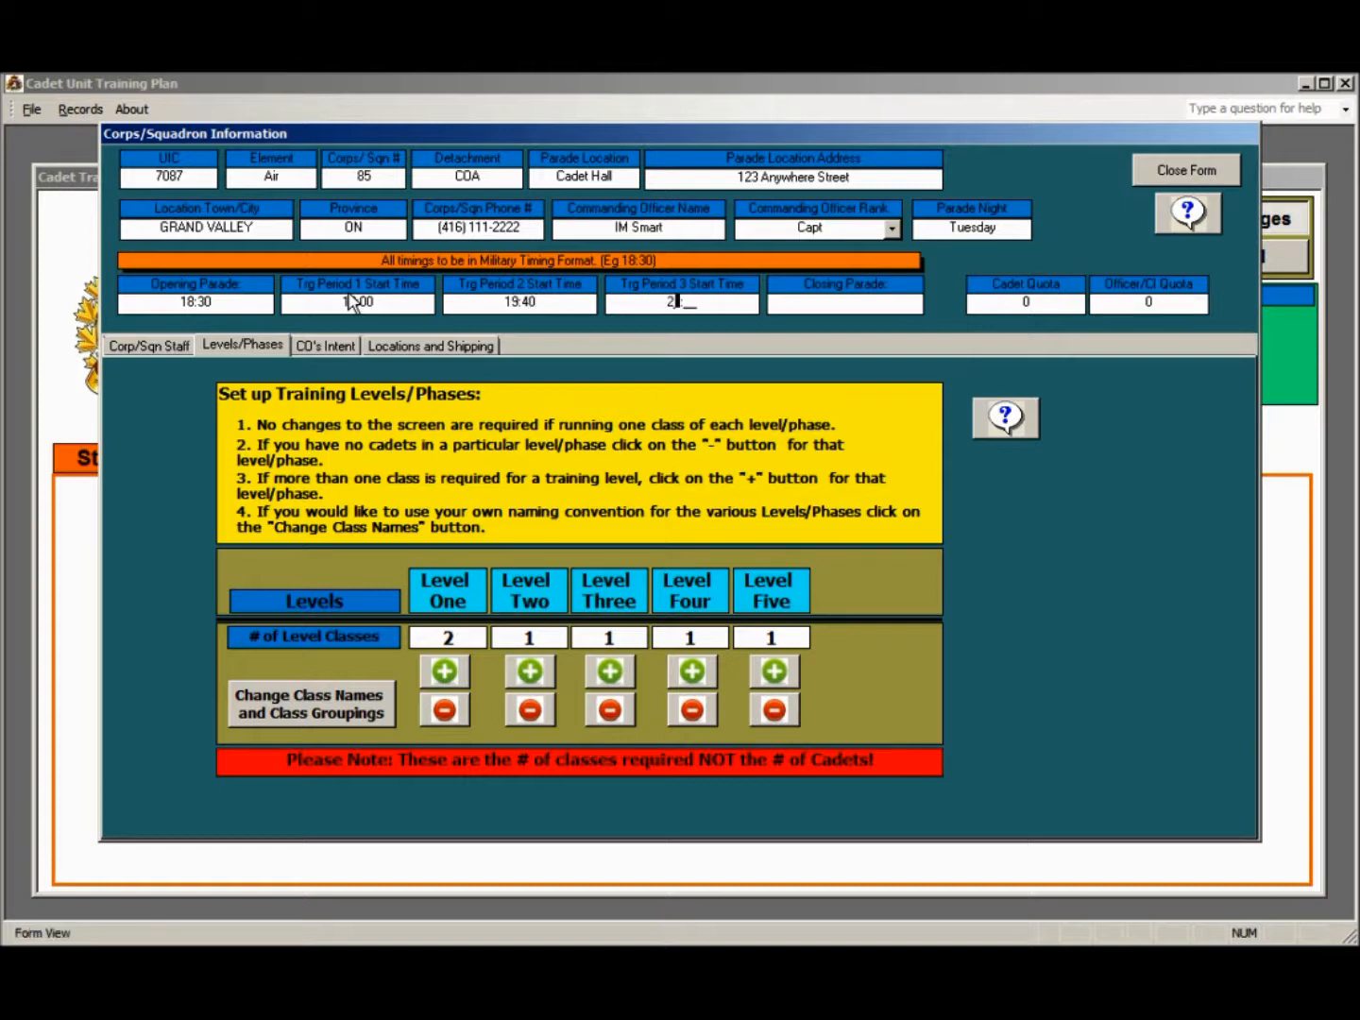
pyautogui.write('0')
pyautogui.press('Tab')
pyautogui.write('21:15')
# Set the cadet quota to 80 and the officer/CI quota to 6
pyautogui.press('Tab')
pyautogui.write('80')
pyautogui.press('Tab')
pyautogui.write('6')
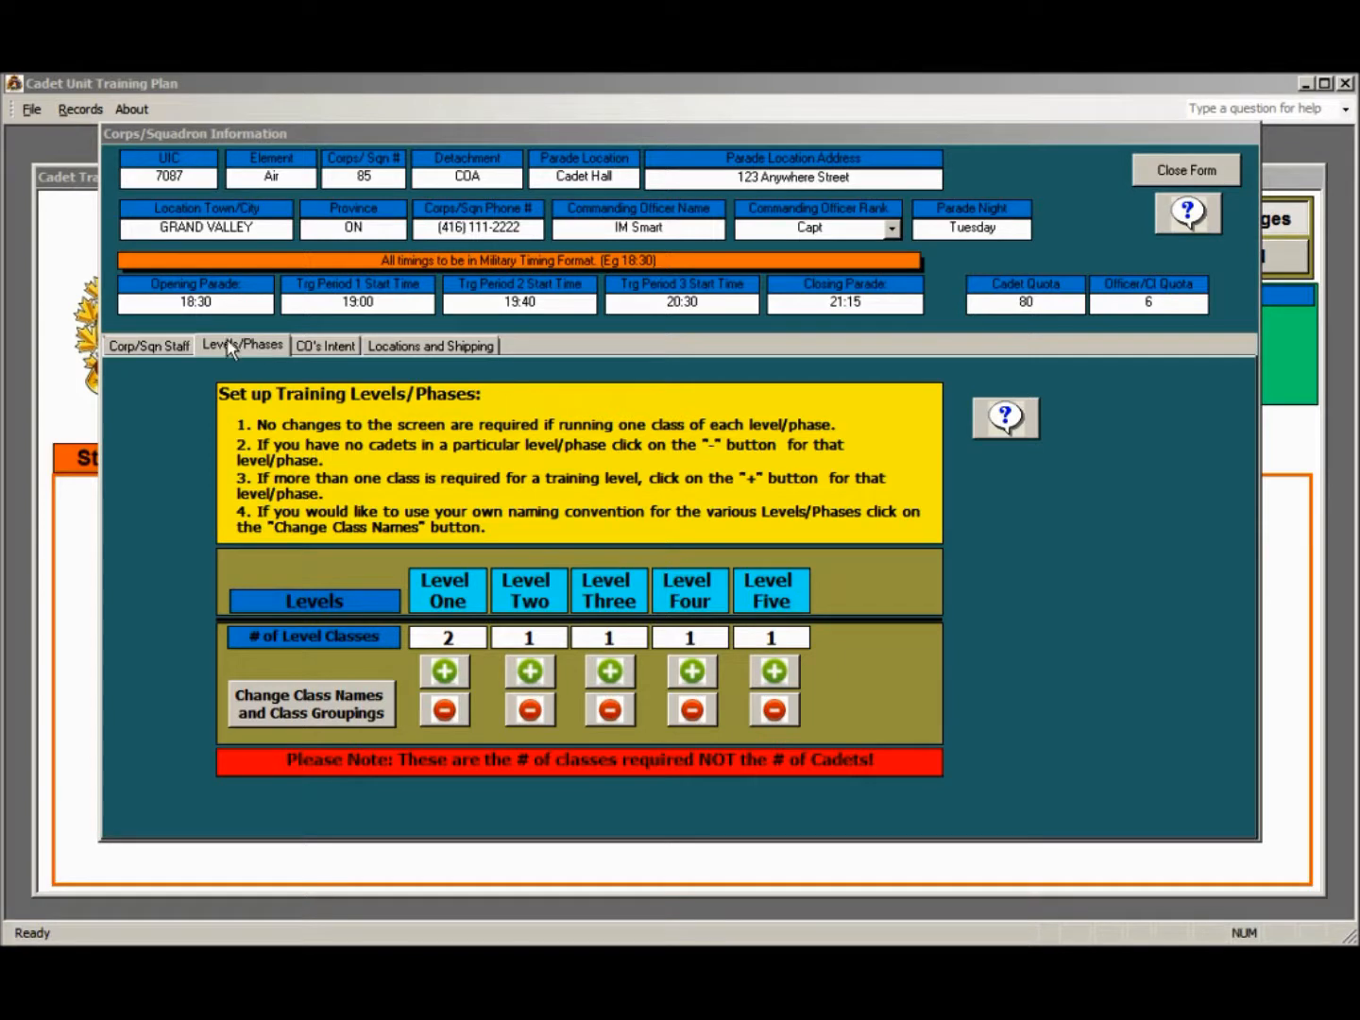
# Add a squadron staff record with staff type CIC and enter the member's service number
pyautogui.click(138, 348)
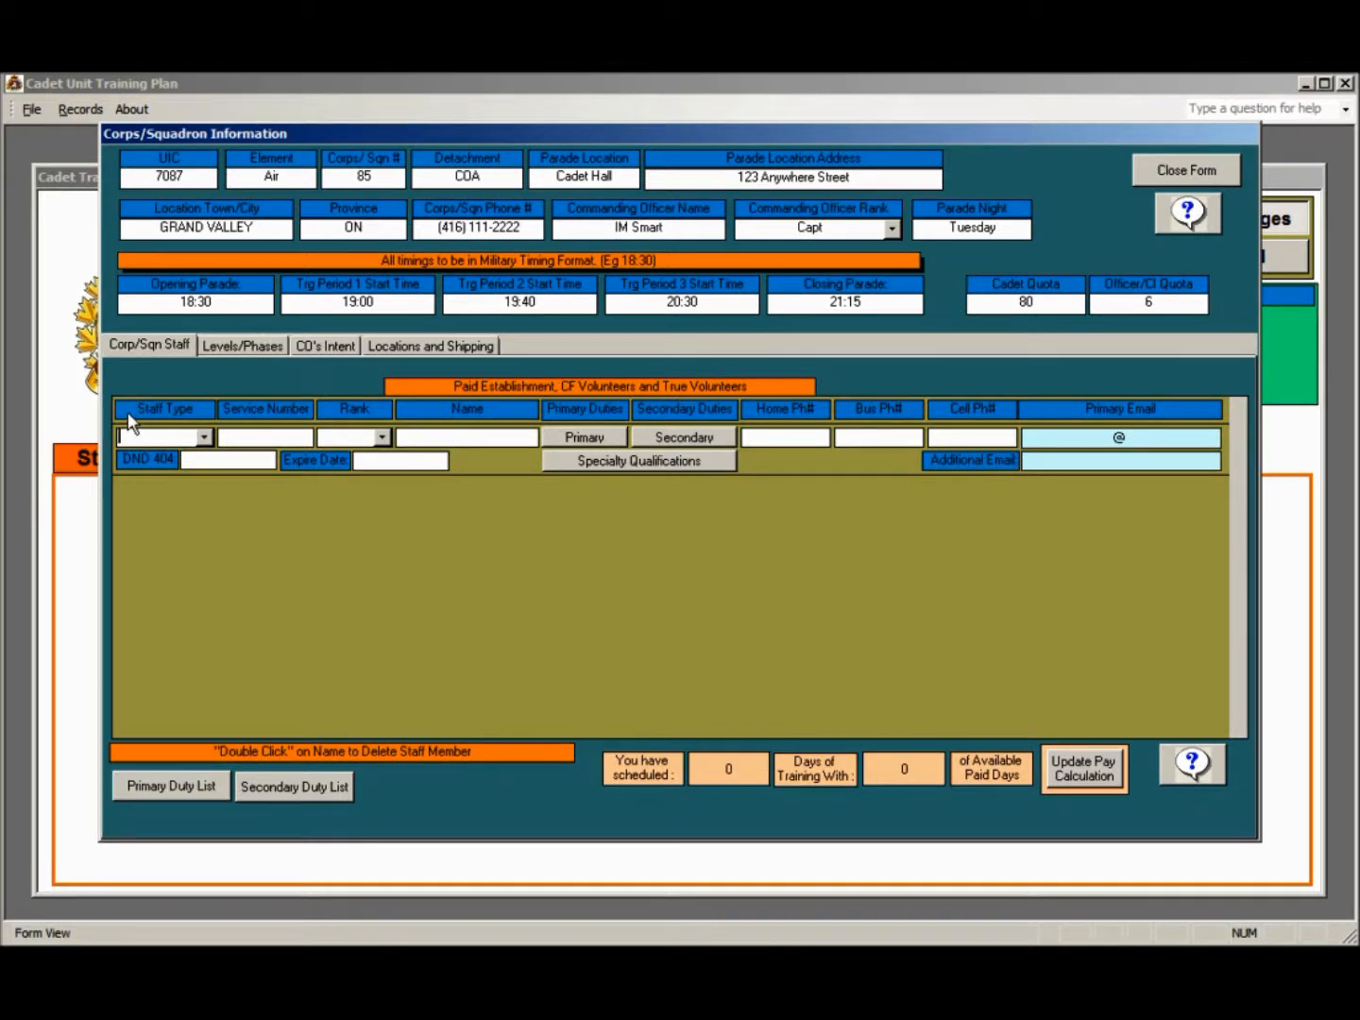
pyautogui.click(204, 439)
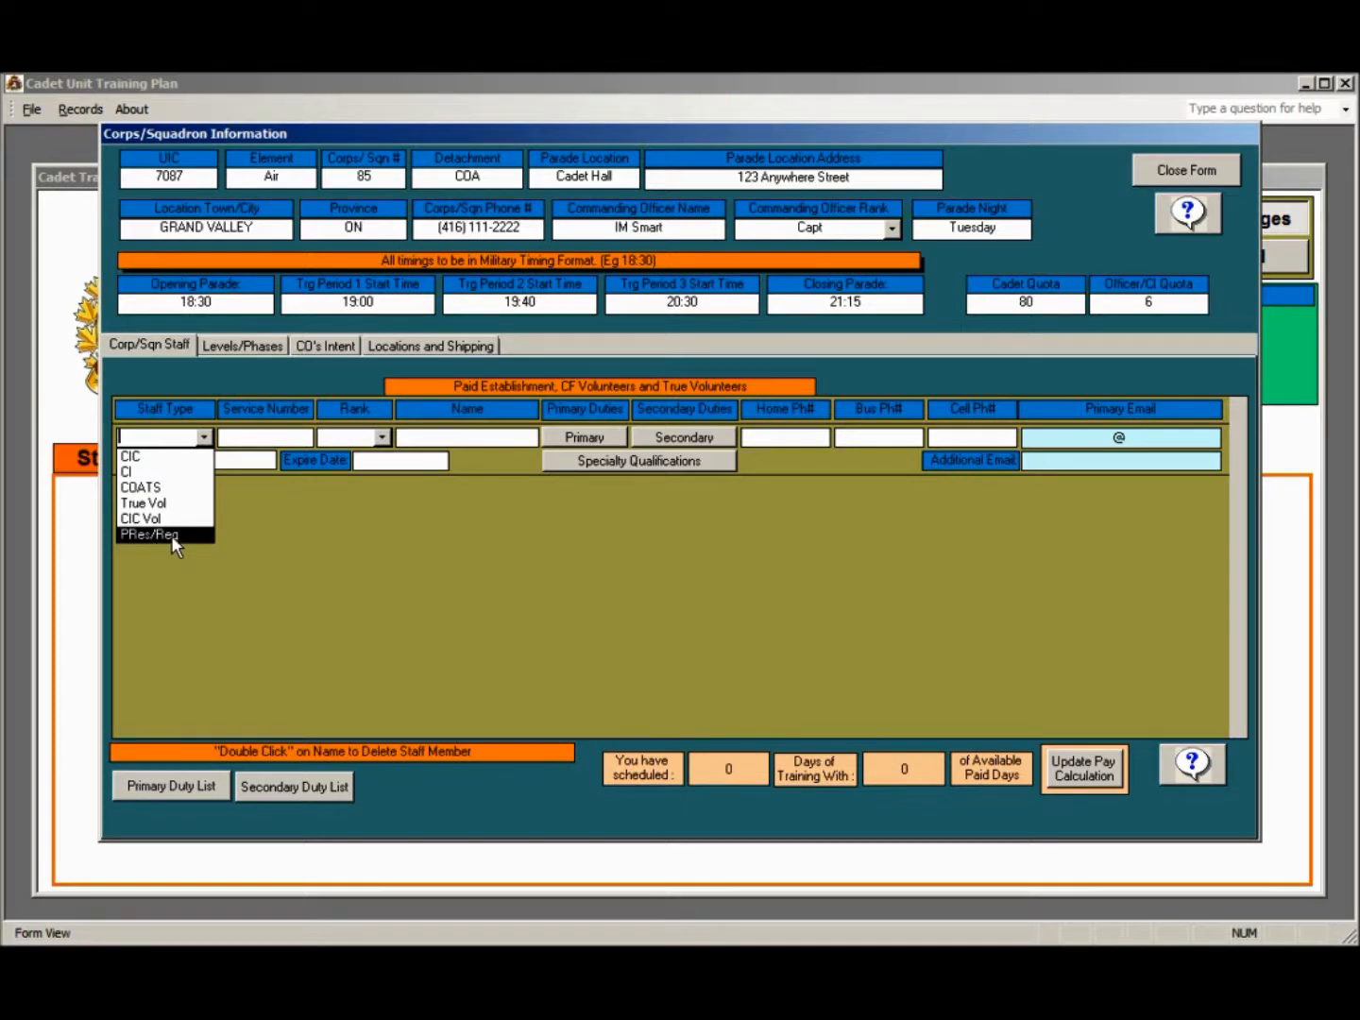
pyautogui.click(147, 458)
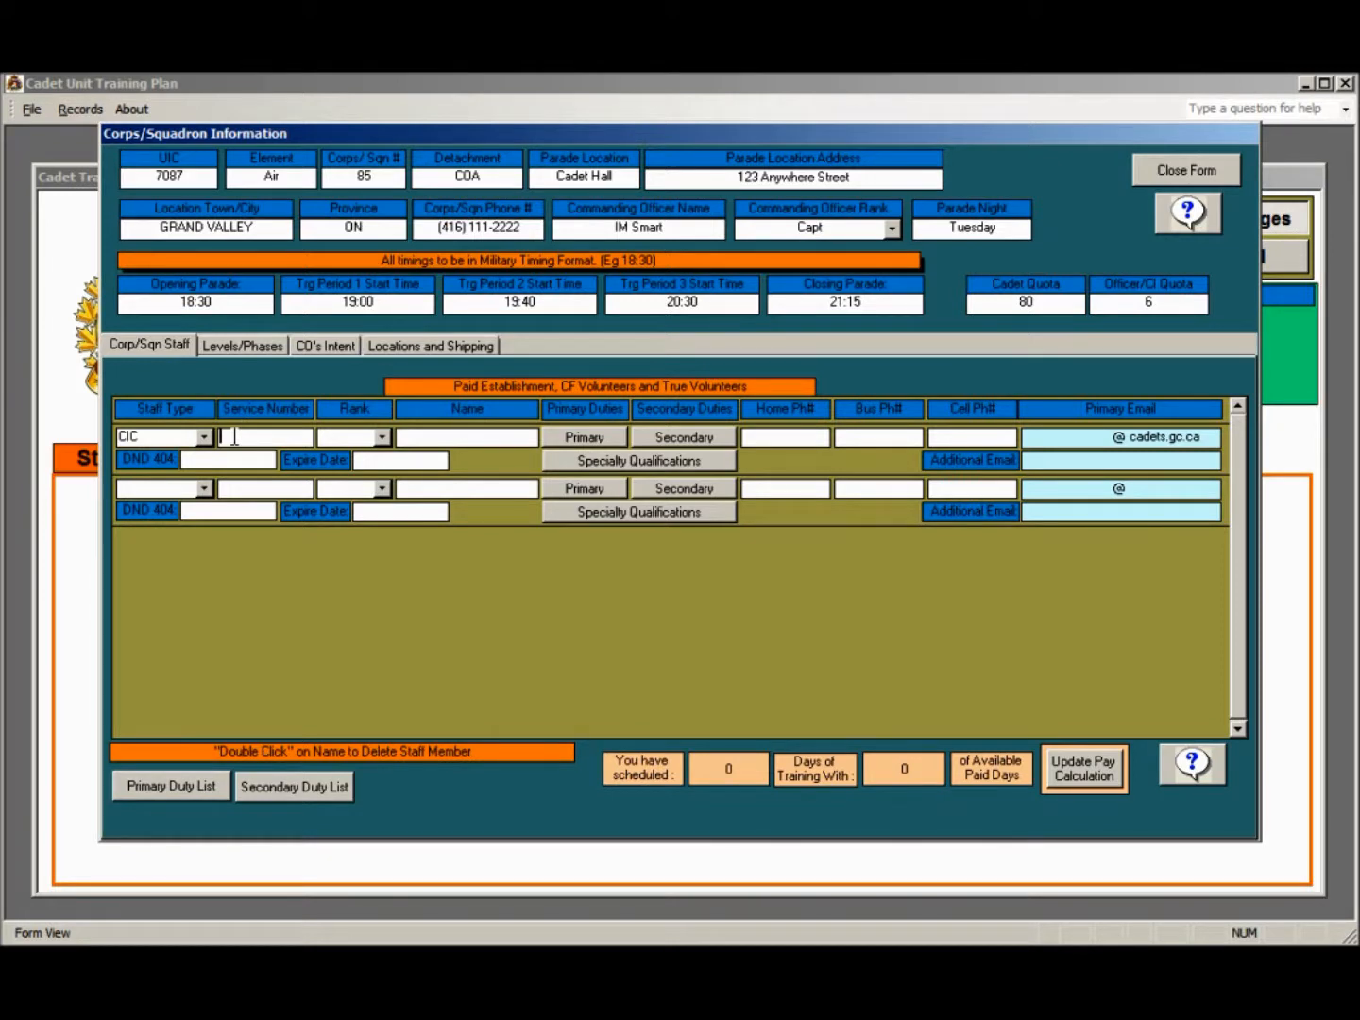
pyautogui.write('R52 555 666')
# Set the CIC staff member's rank to Capt and enter the member's full name
pyautogui.click(382, 439)
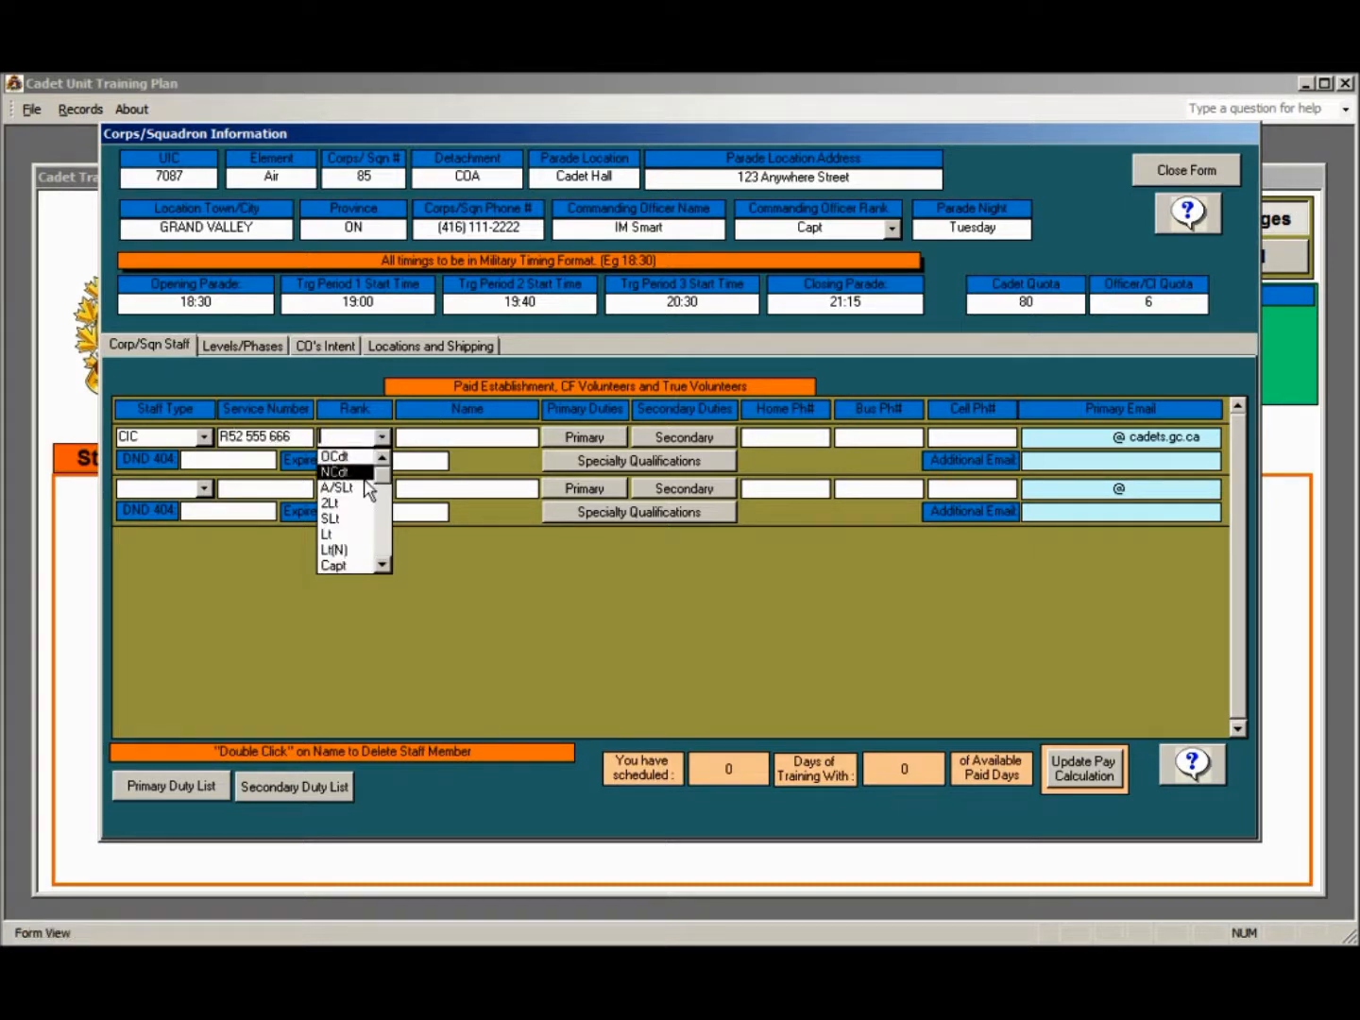
pyautogui.click(351, 566)
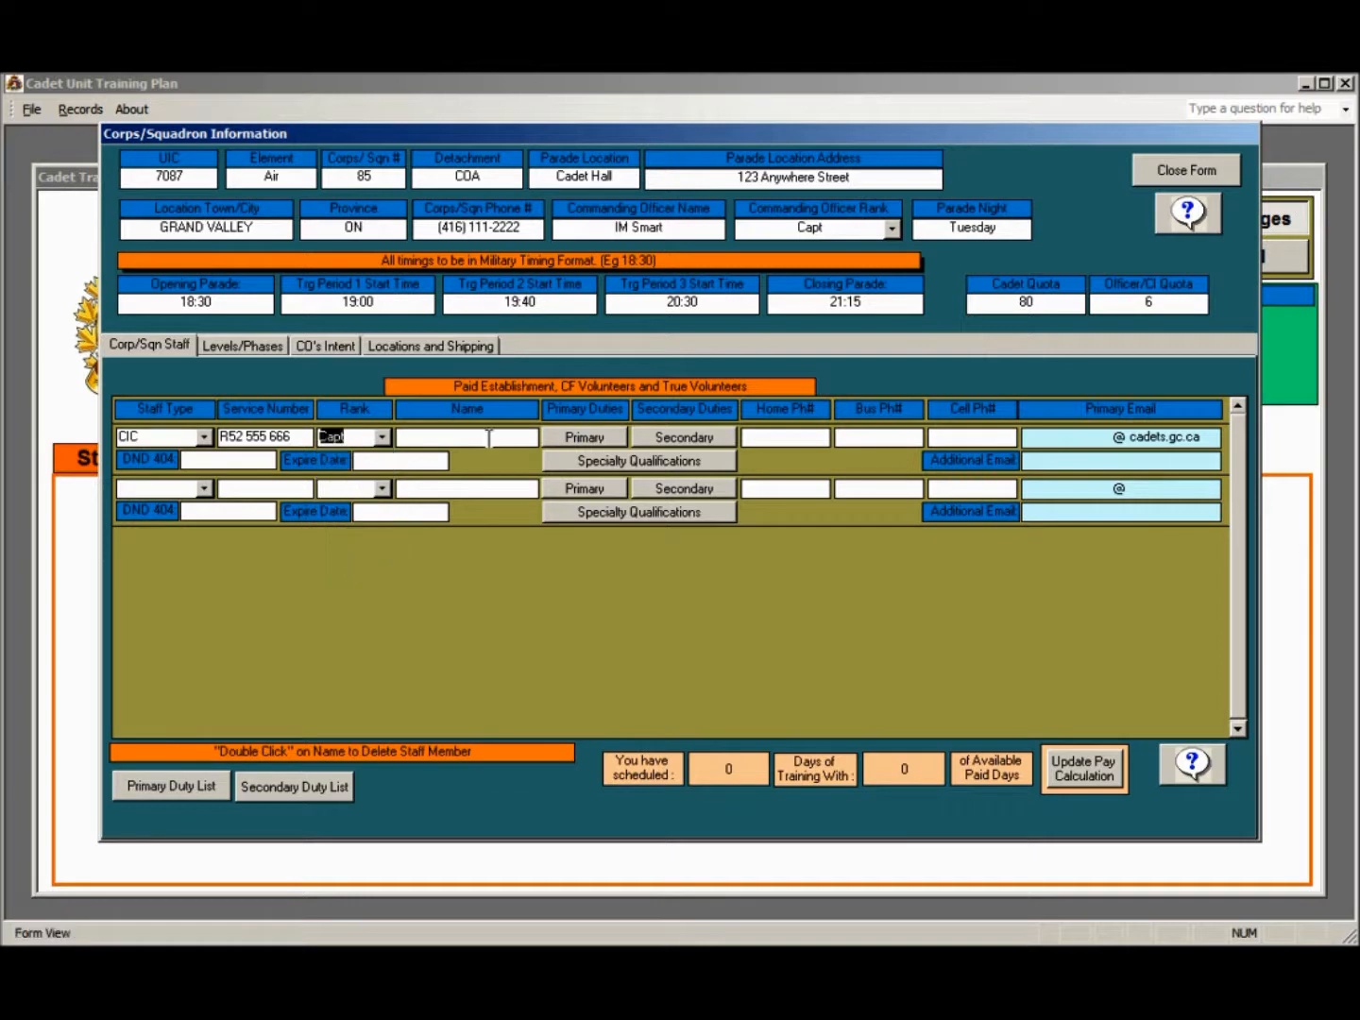
pyautogui.click(412, 438)
pyautogui.write('Ian')
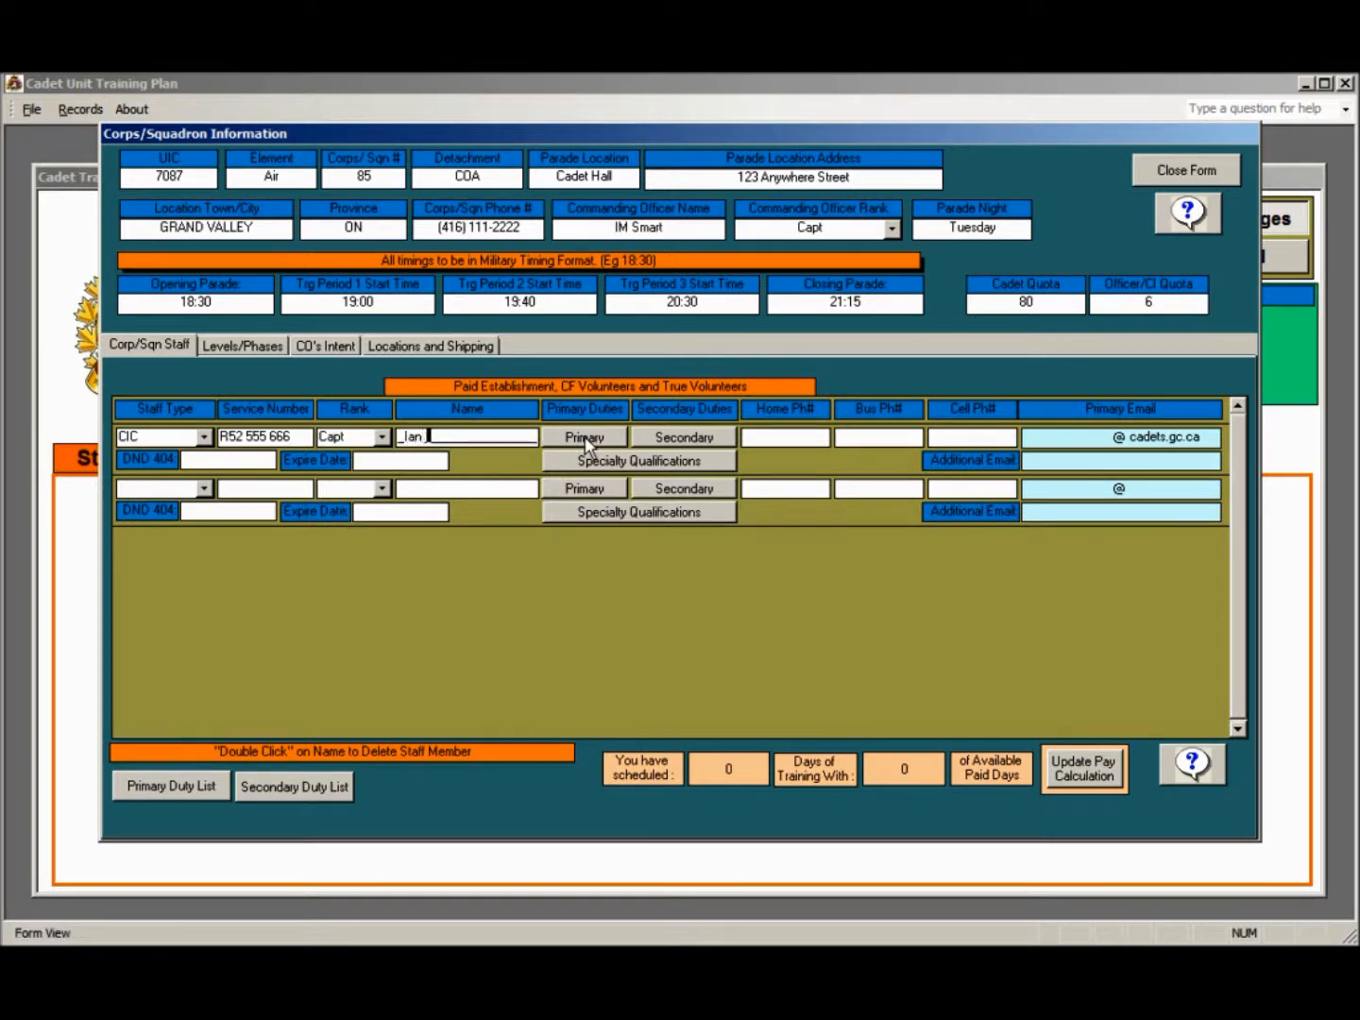
pyautogui.write(' Smart')
# Assign Commanding Officer (CO) as the CIC staff member's primary duty
pyautogui.click(588, 438)
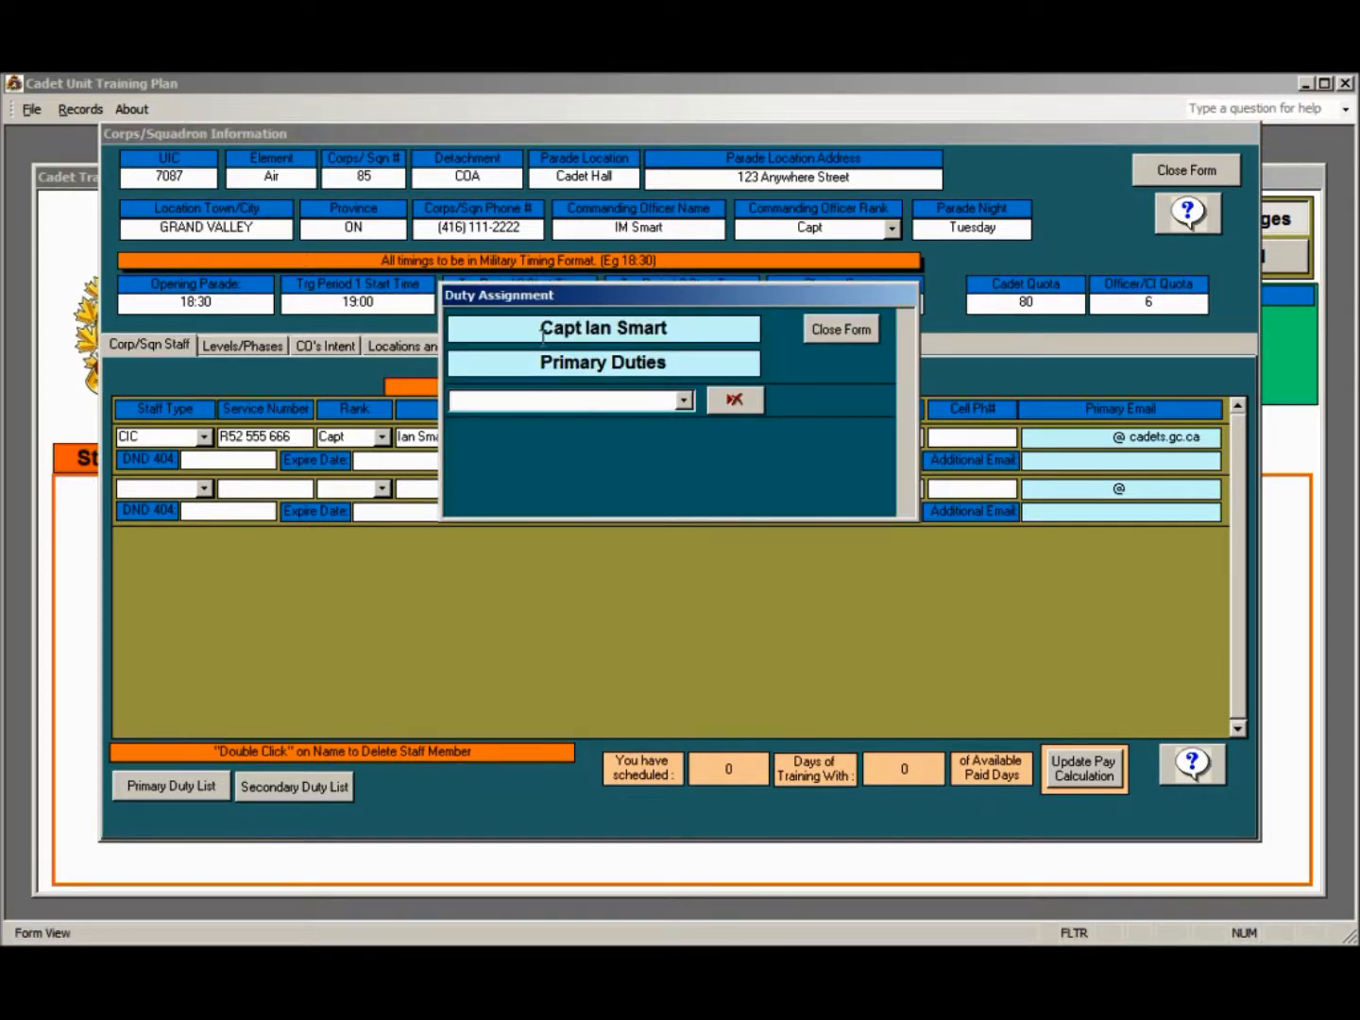
pyautogui.click(683, 403)
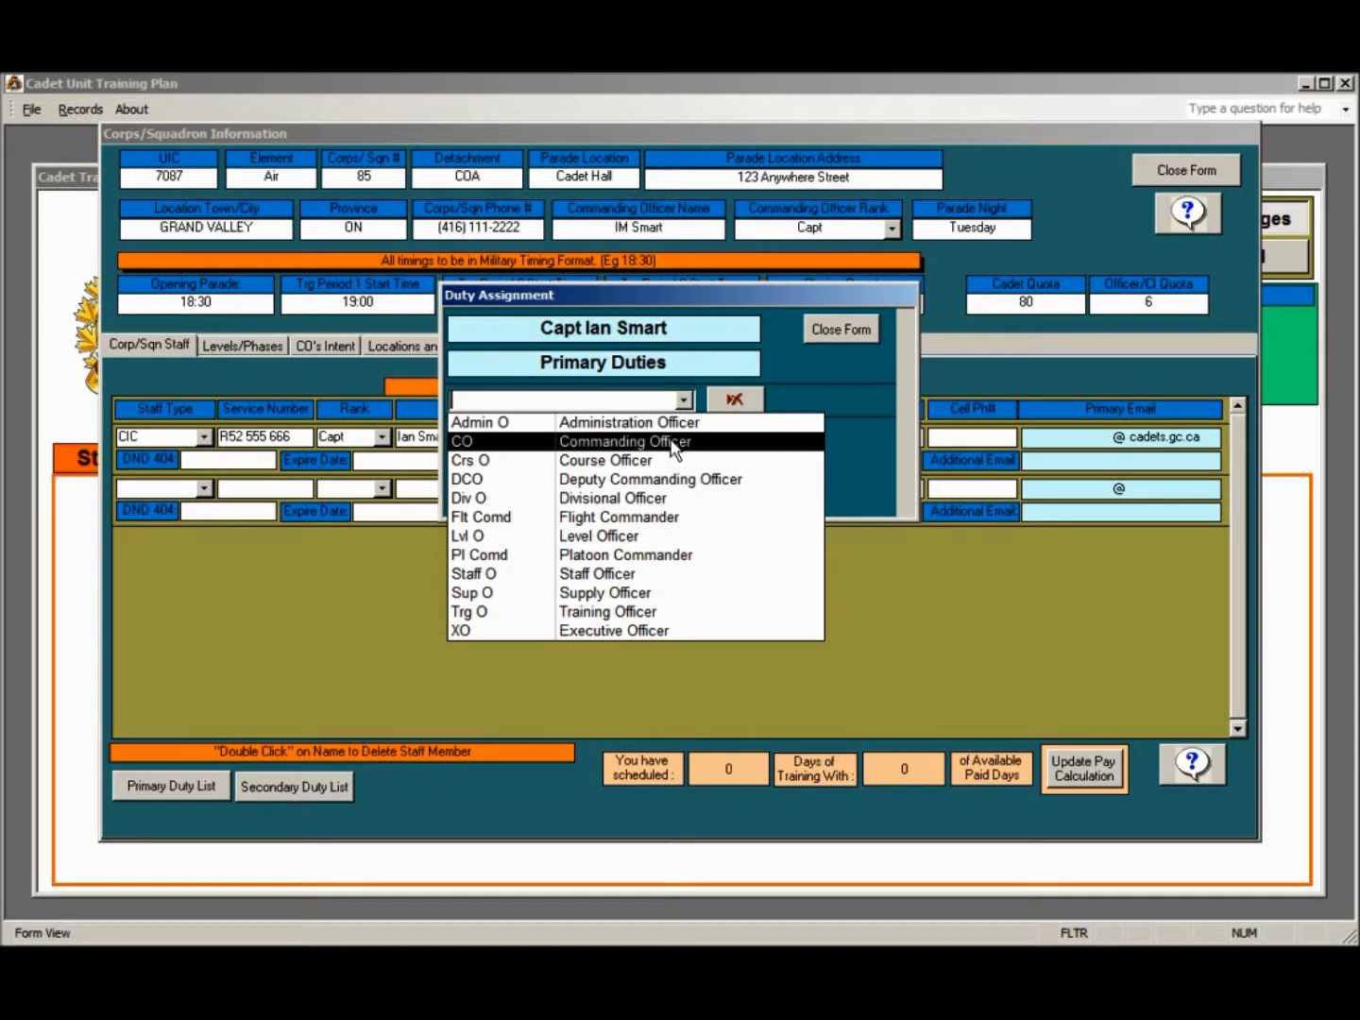
pyautogui.click(672, 445)
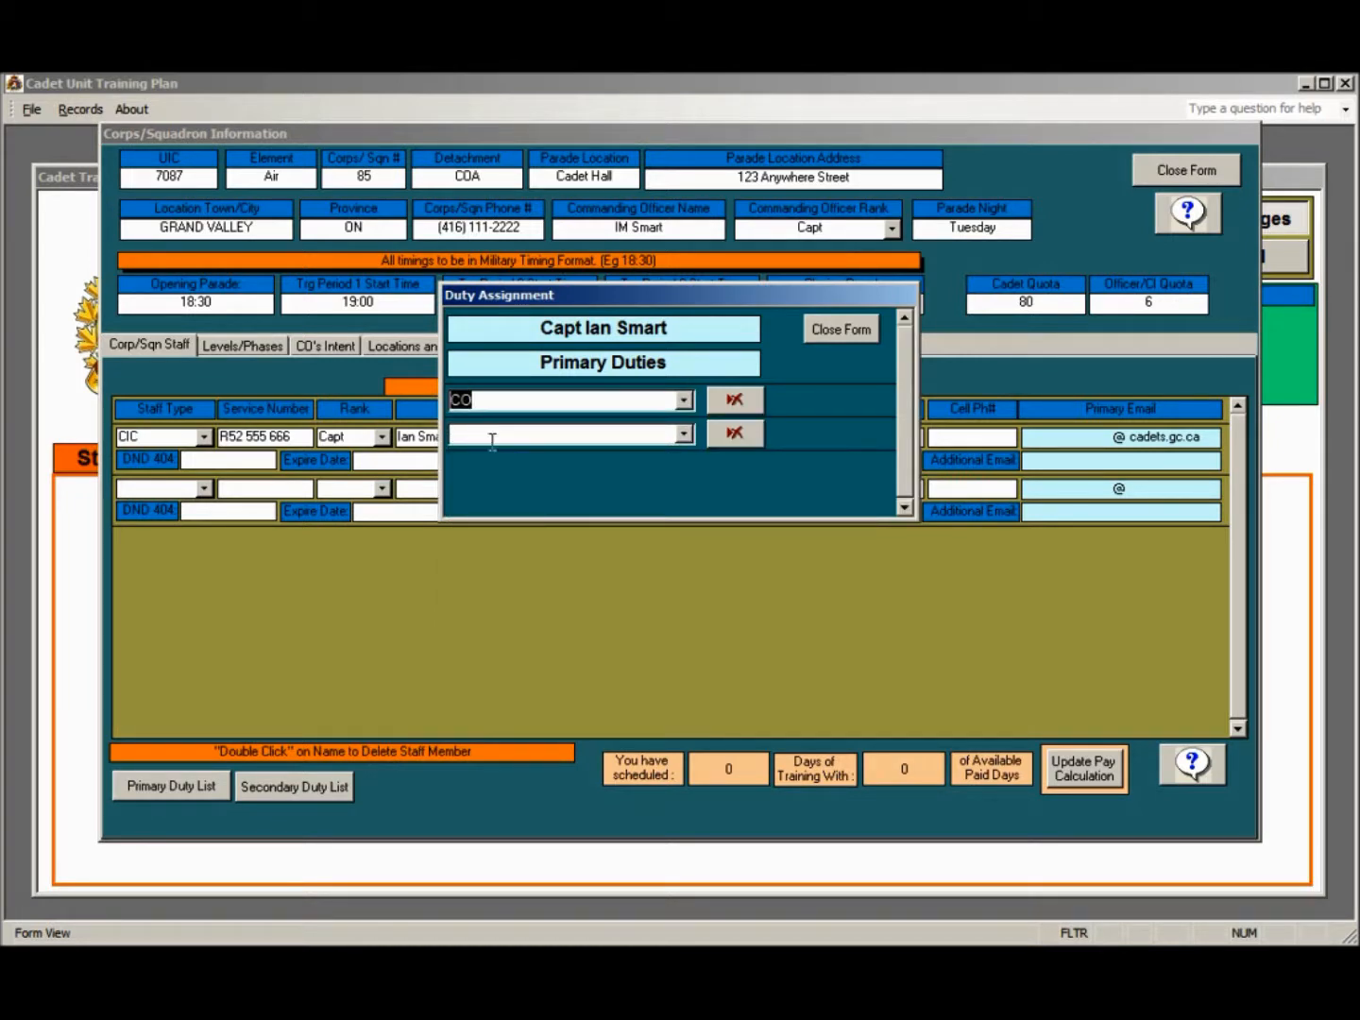
pyautogui.click(685, 435)
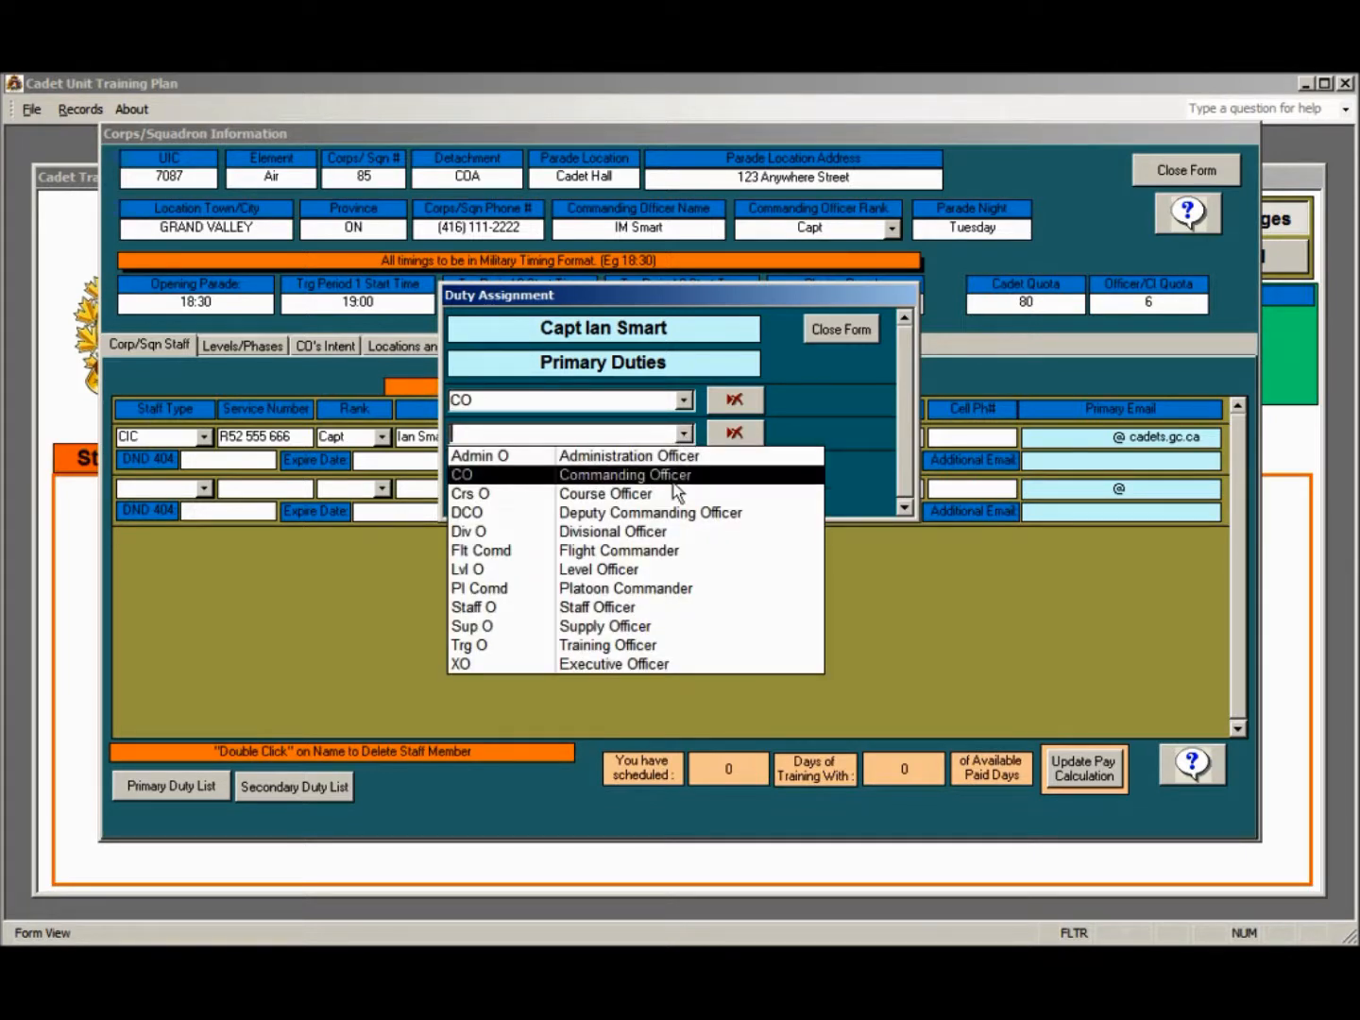
pyautogui.click(828, 366)
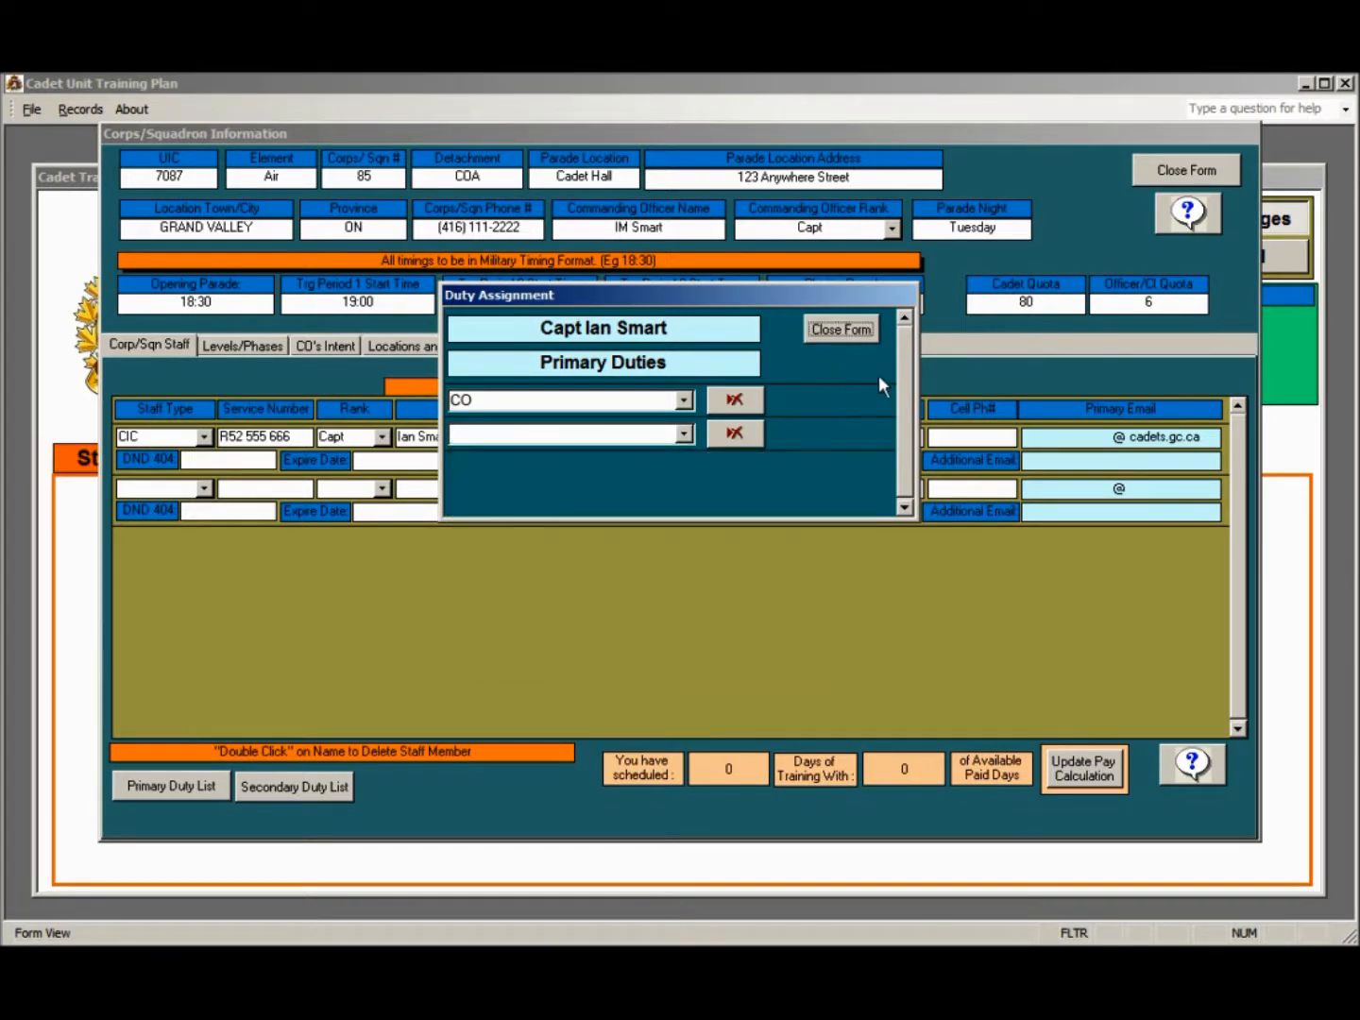
pyautogui.click(849, 328)
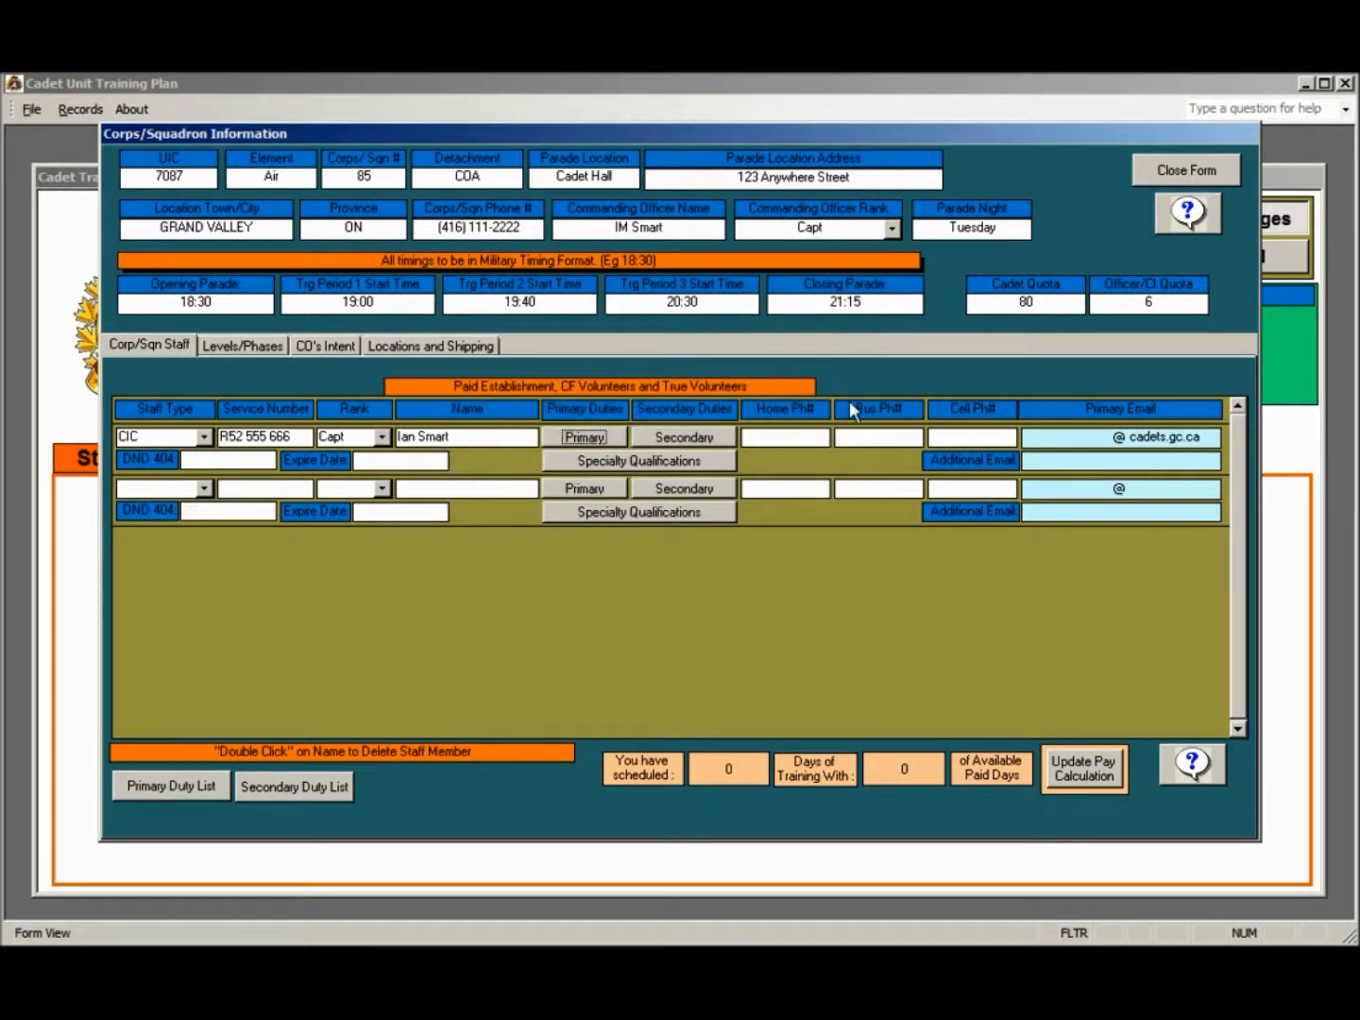
# Assign Range Safety Officer (RSO) and Band Officer (Band O) as the CIC staff member's secondary duties
pyautogui.click(690, 434)
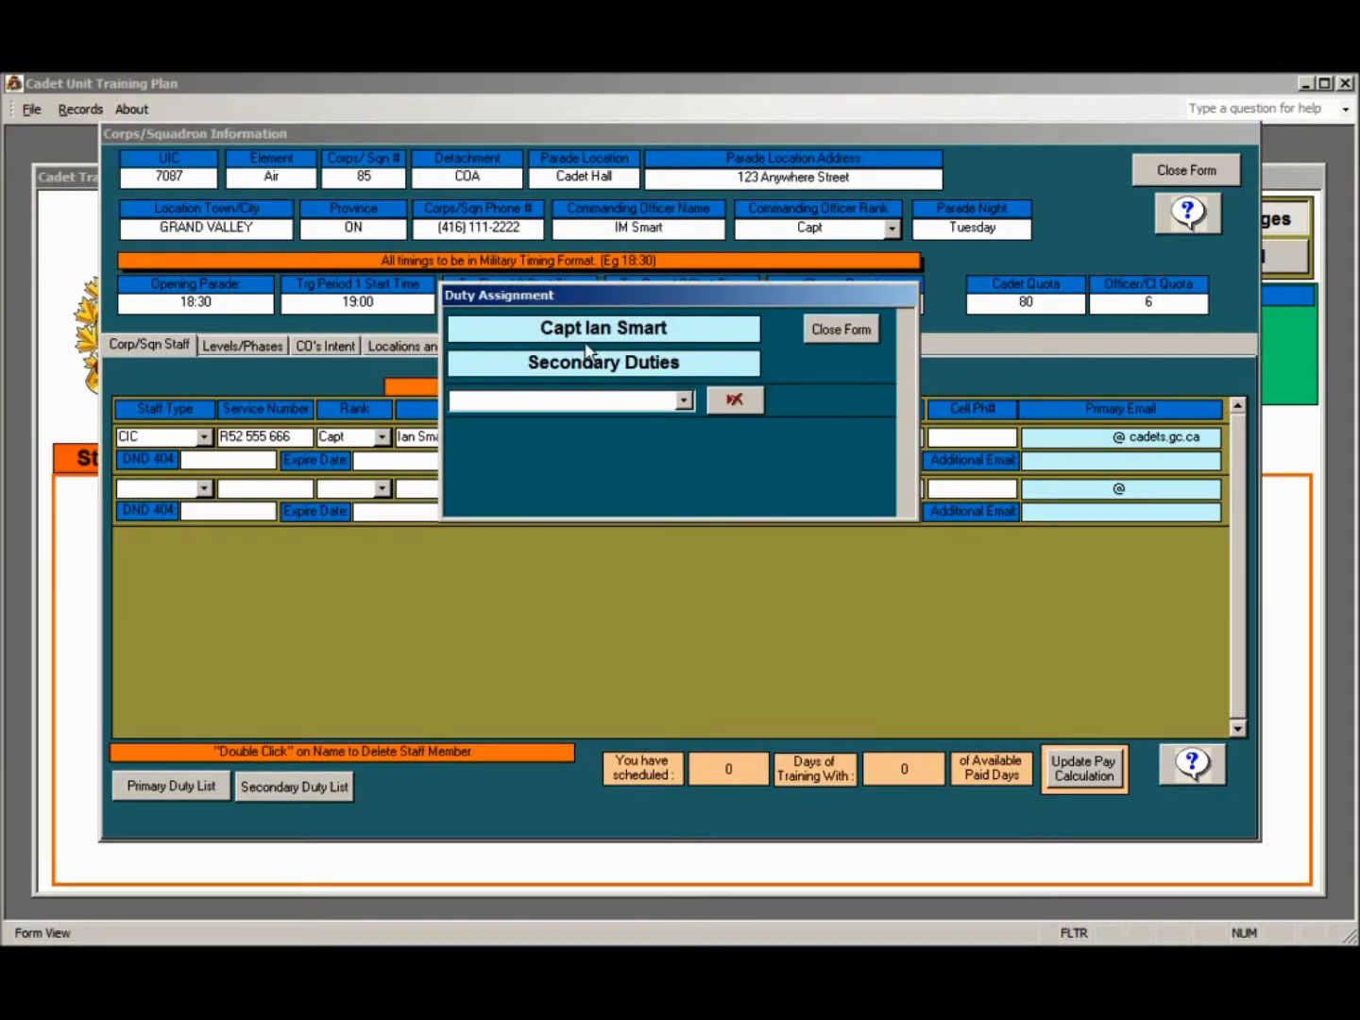
pyautogui.click(684, 400)
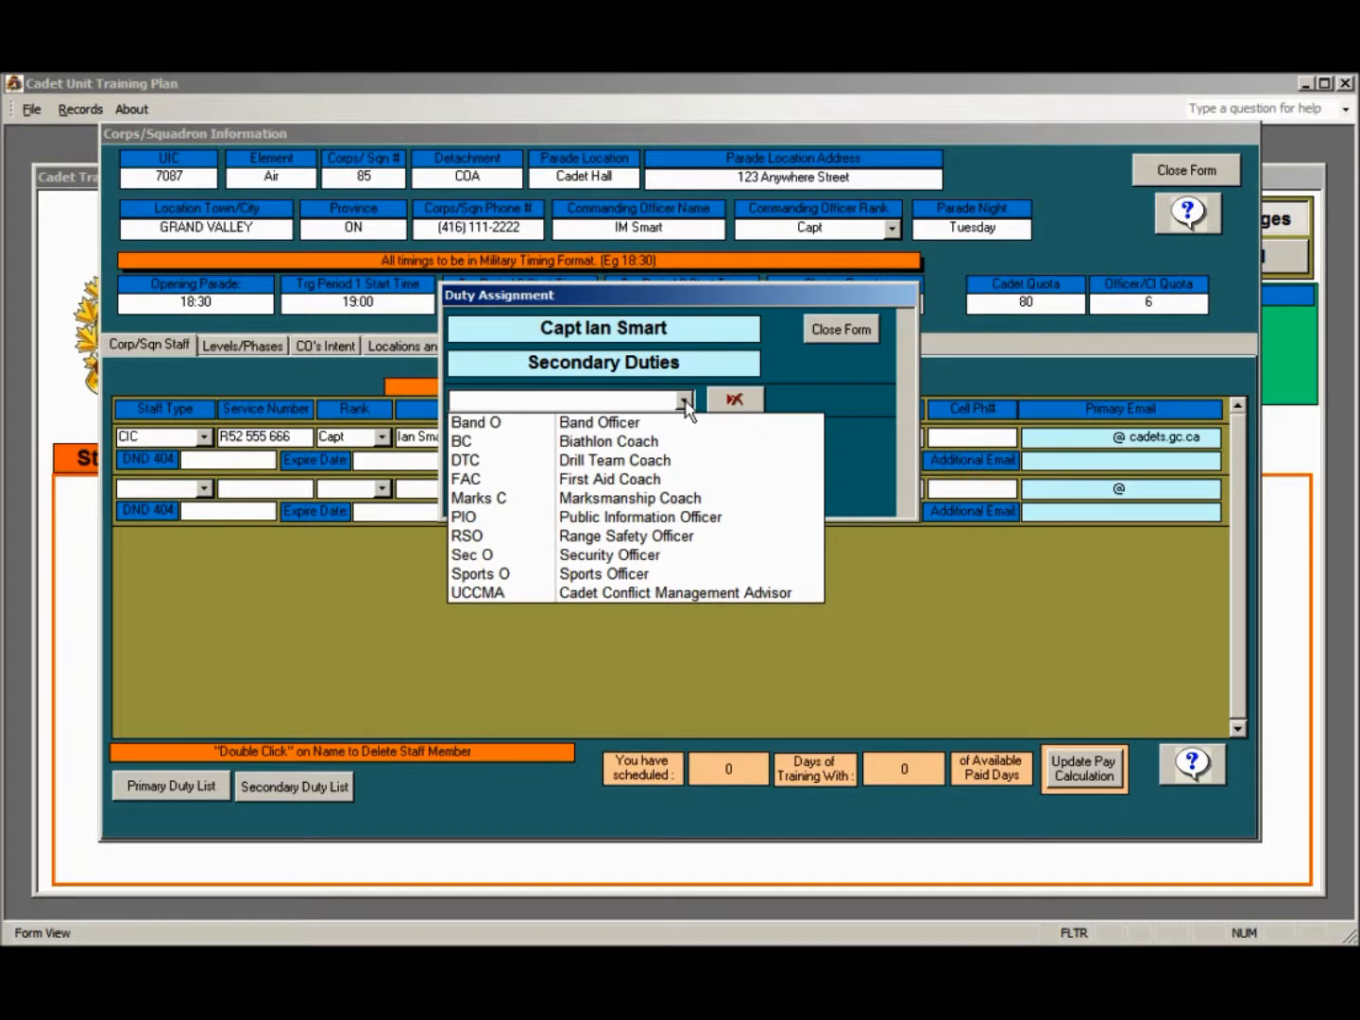
pyautogui.click(651, 537)
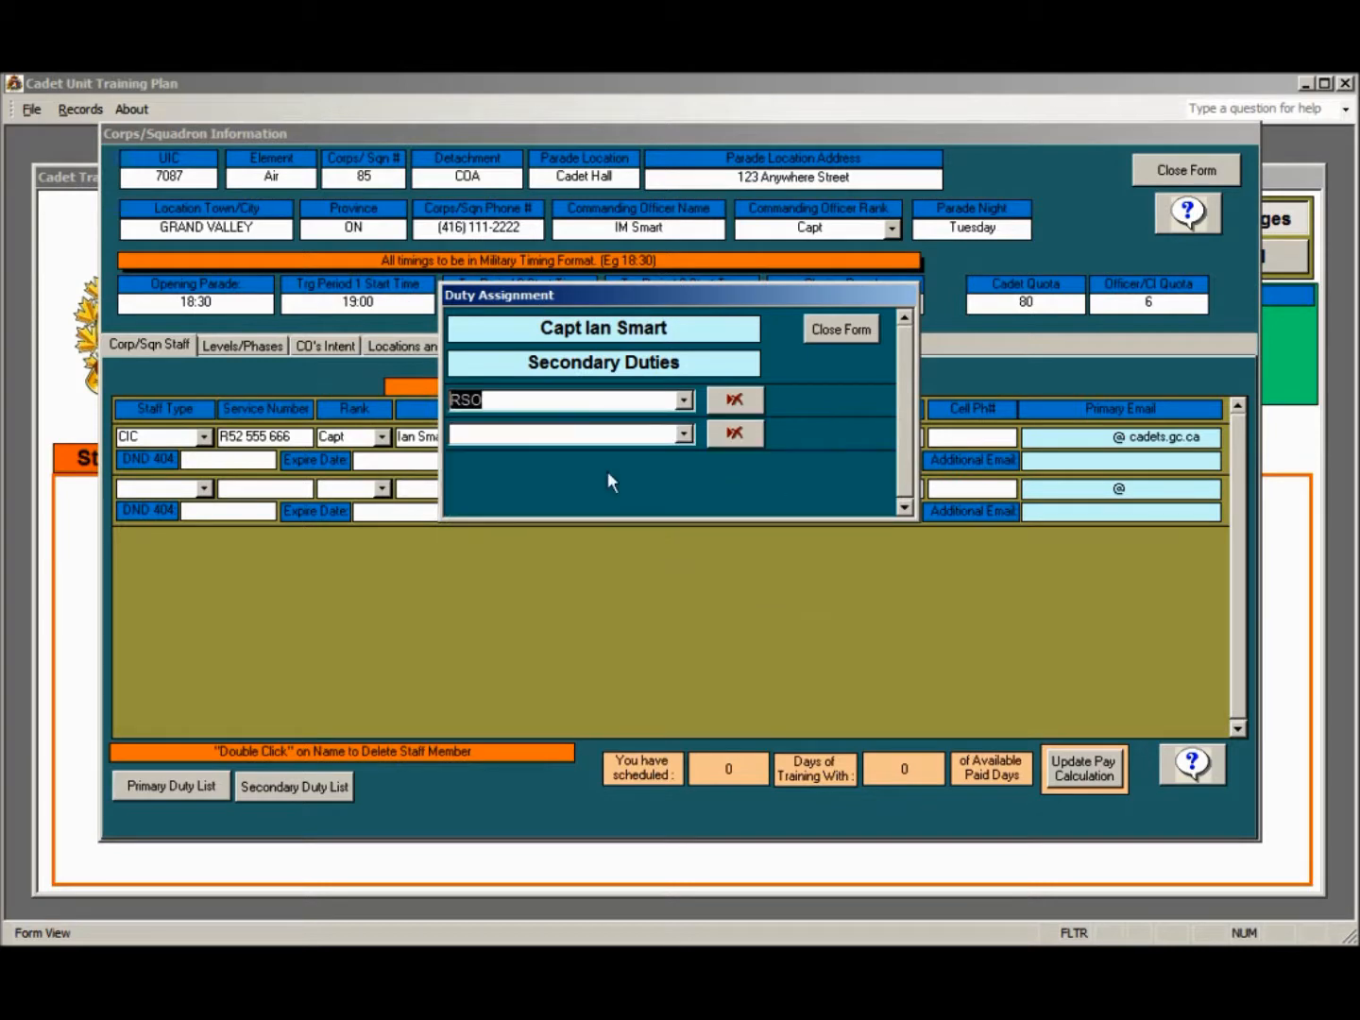
pyautogui.click(684, 435)
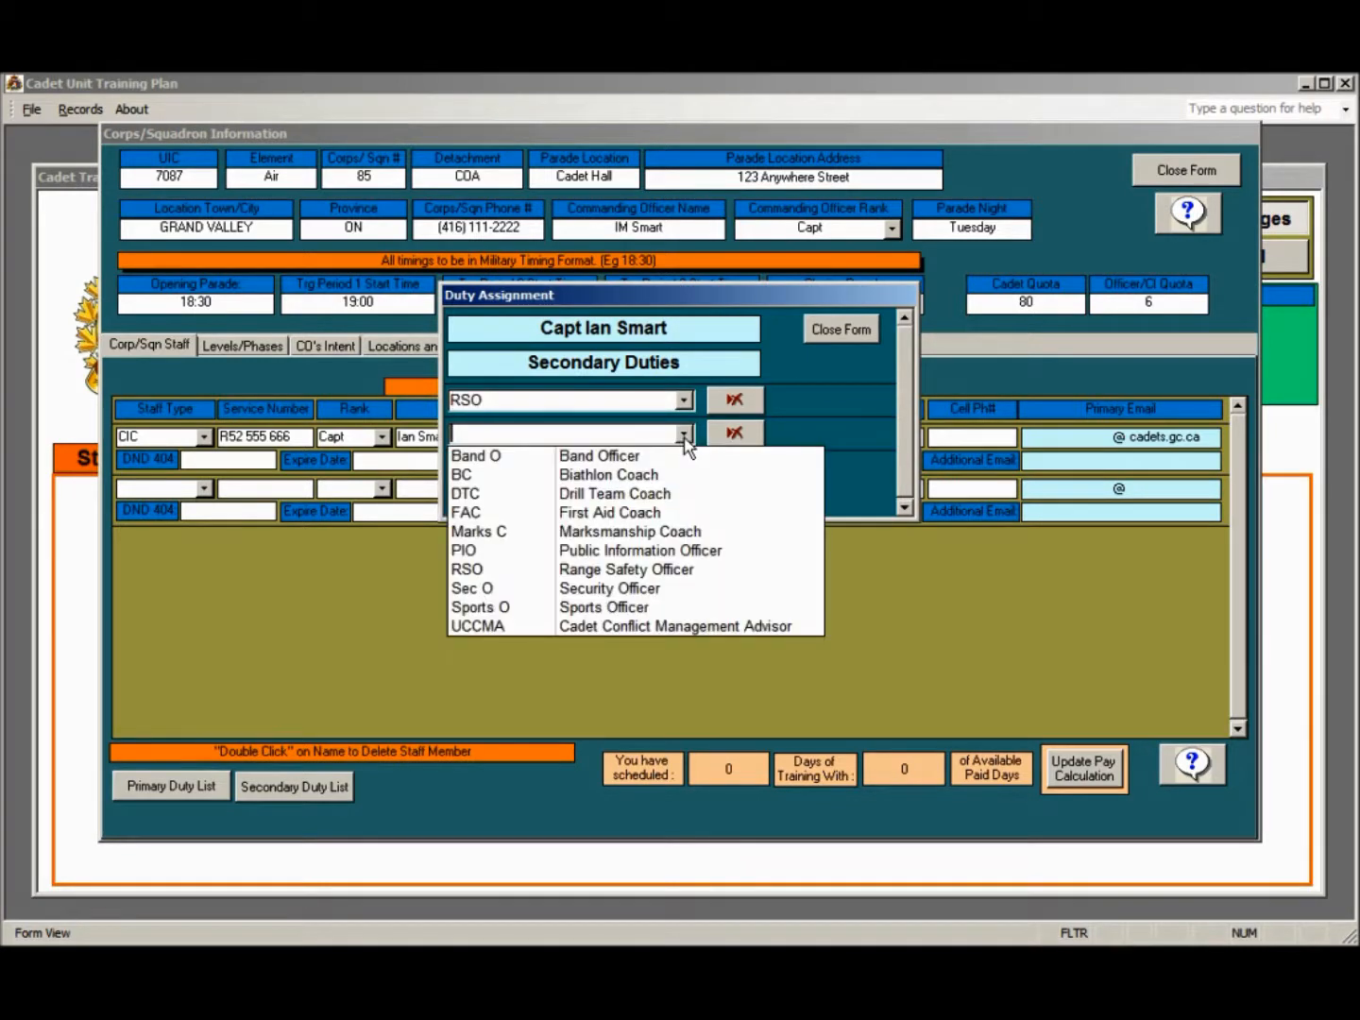
pyautogui.click(667, 456)
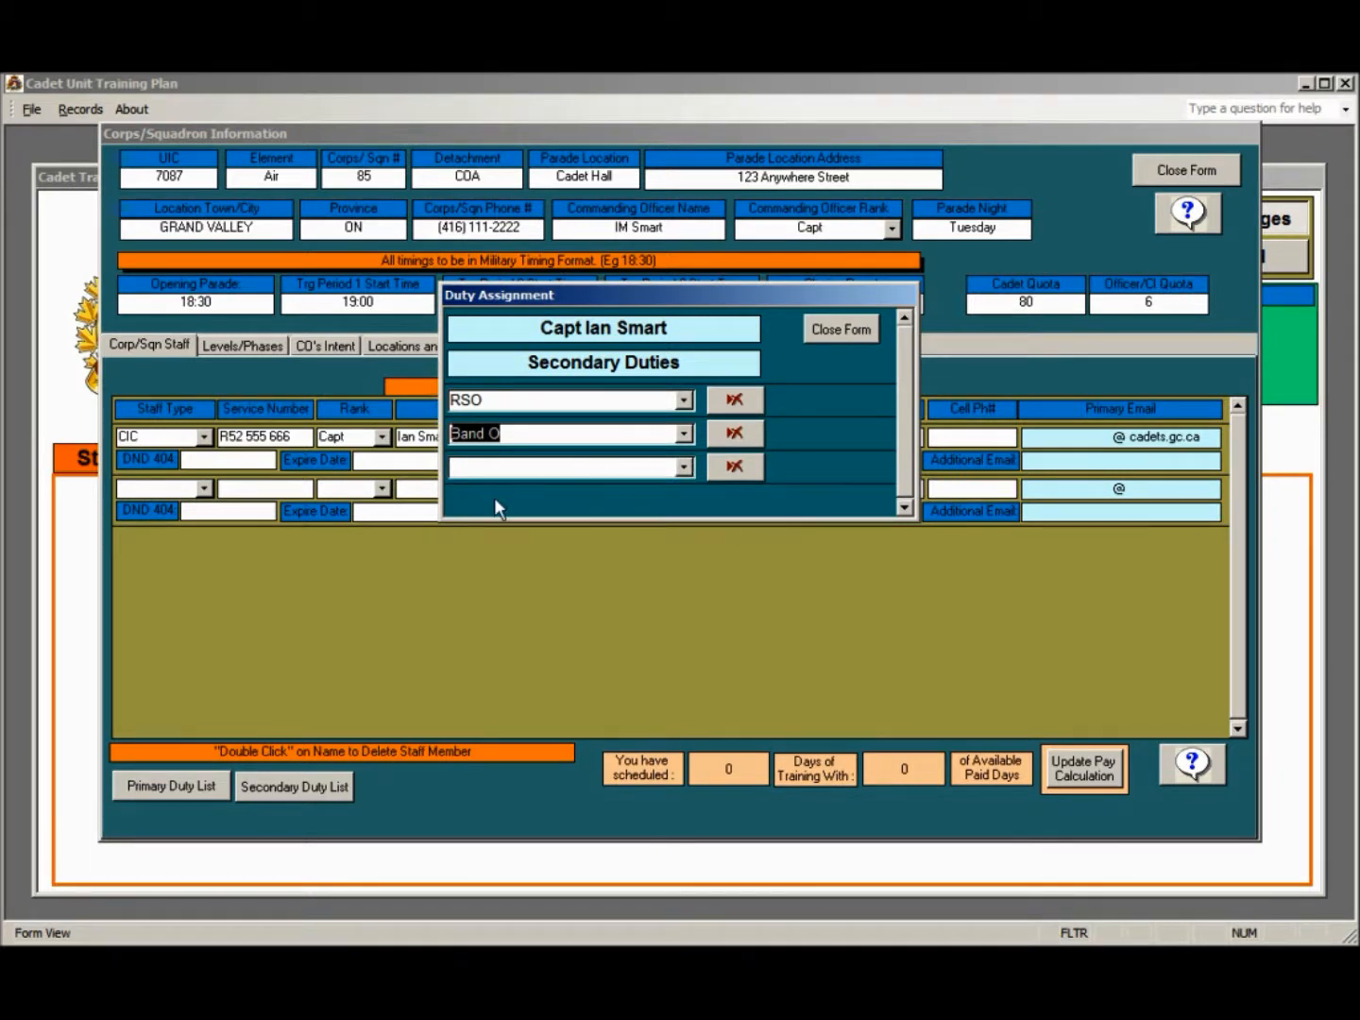
pyautogui.click(840, 329)
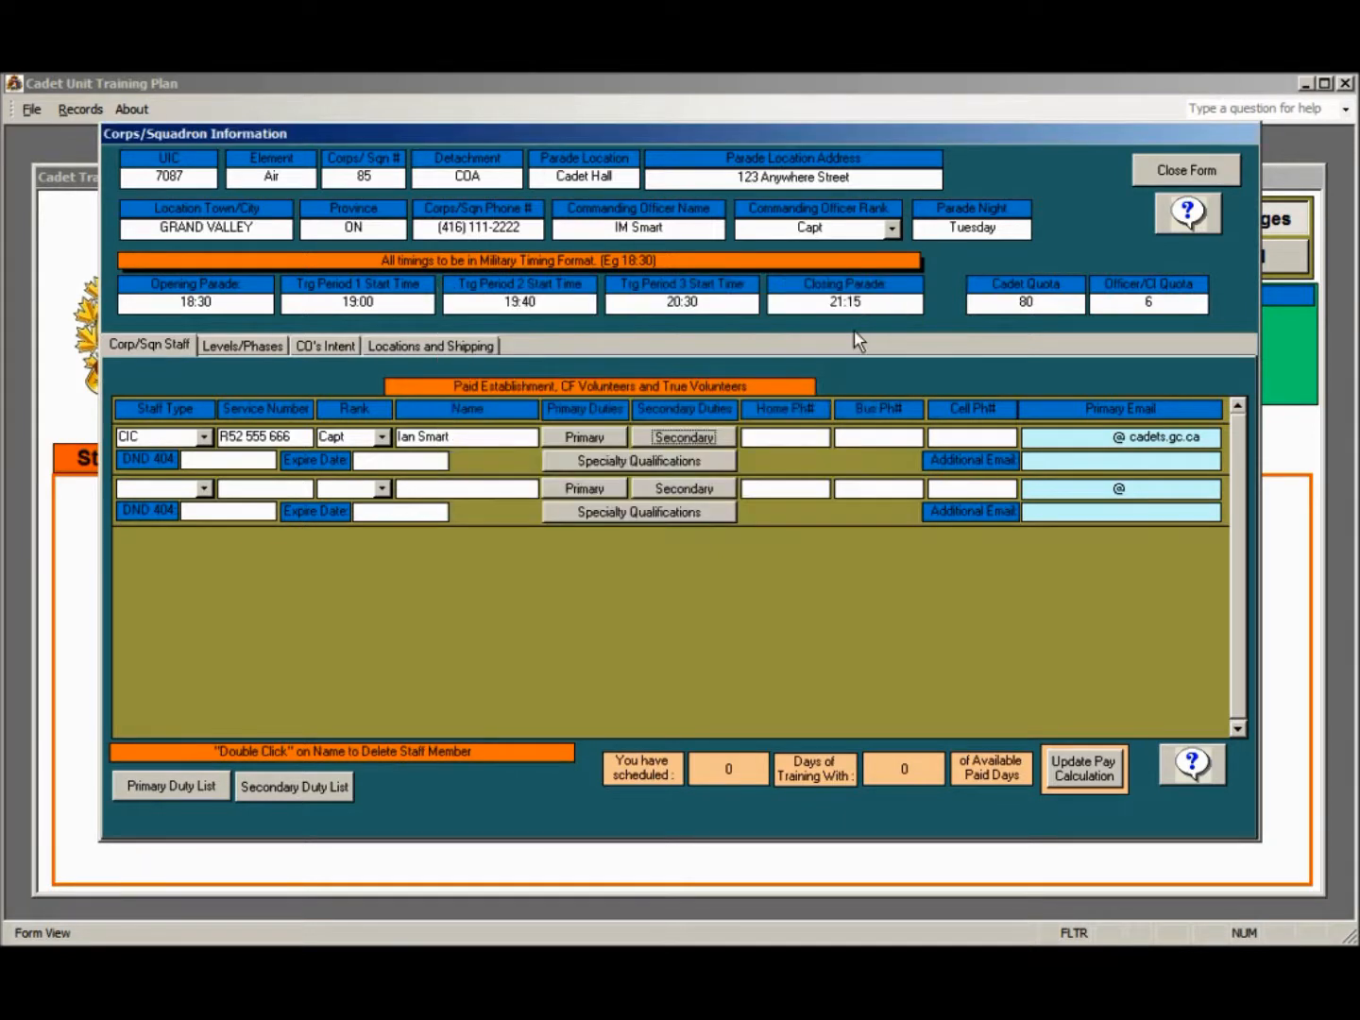
# Enter the CIC staff member's home, business and cell phone numbers
pyautogui.click(753, 437)
pyautogui.write('416) ')
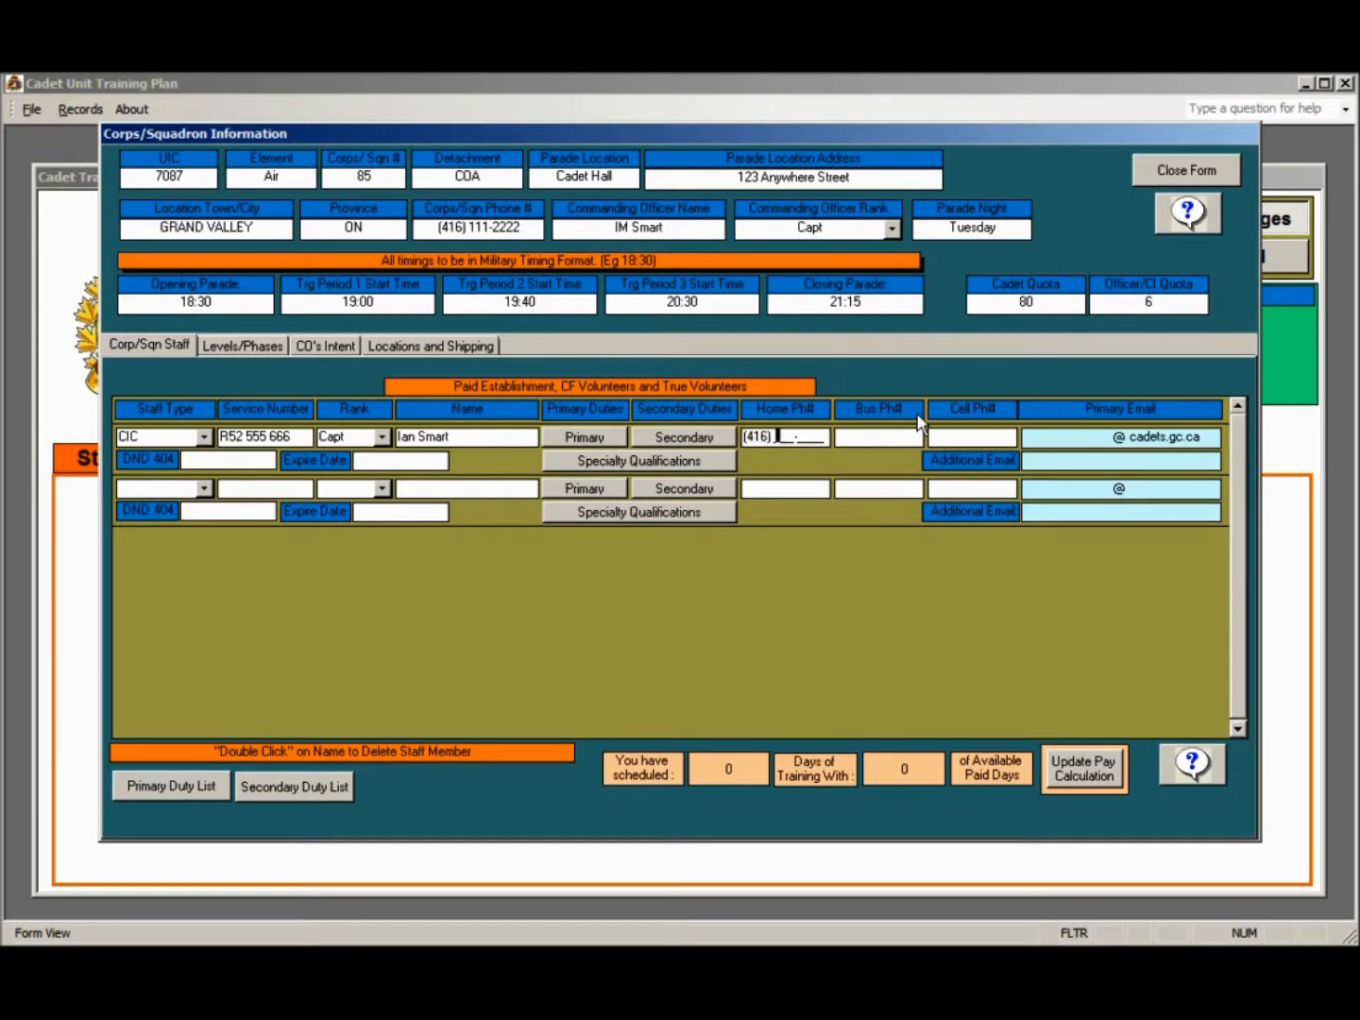
pyautogui.write('555-2223')
pyautogui.click(869, 438)
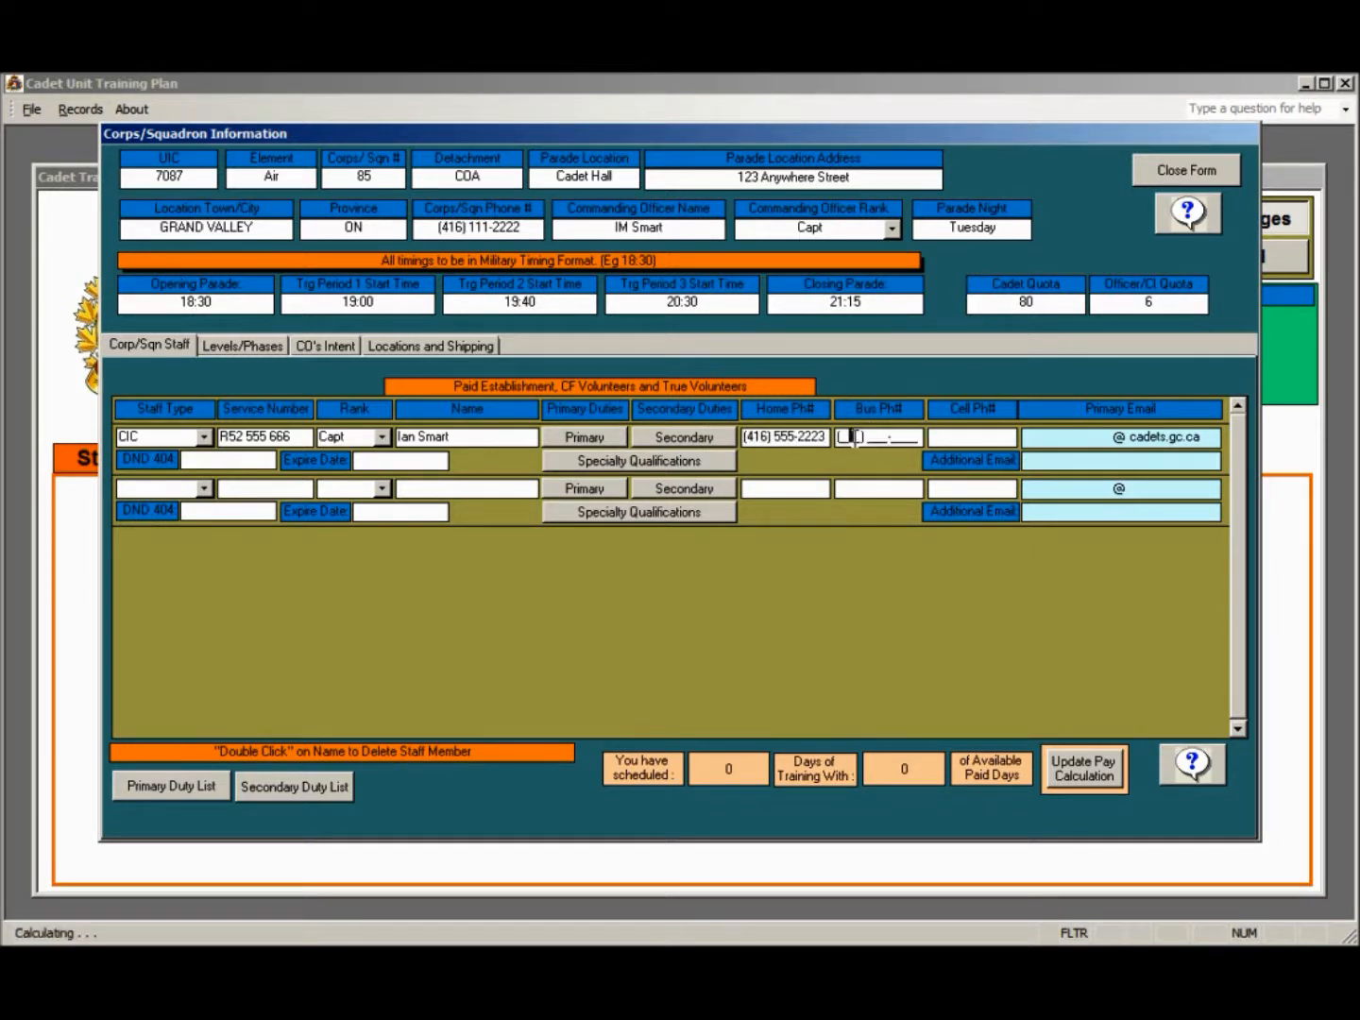
pyautogui.write('416) 555-')
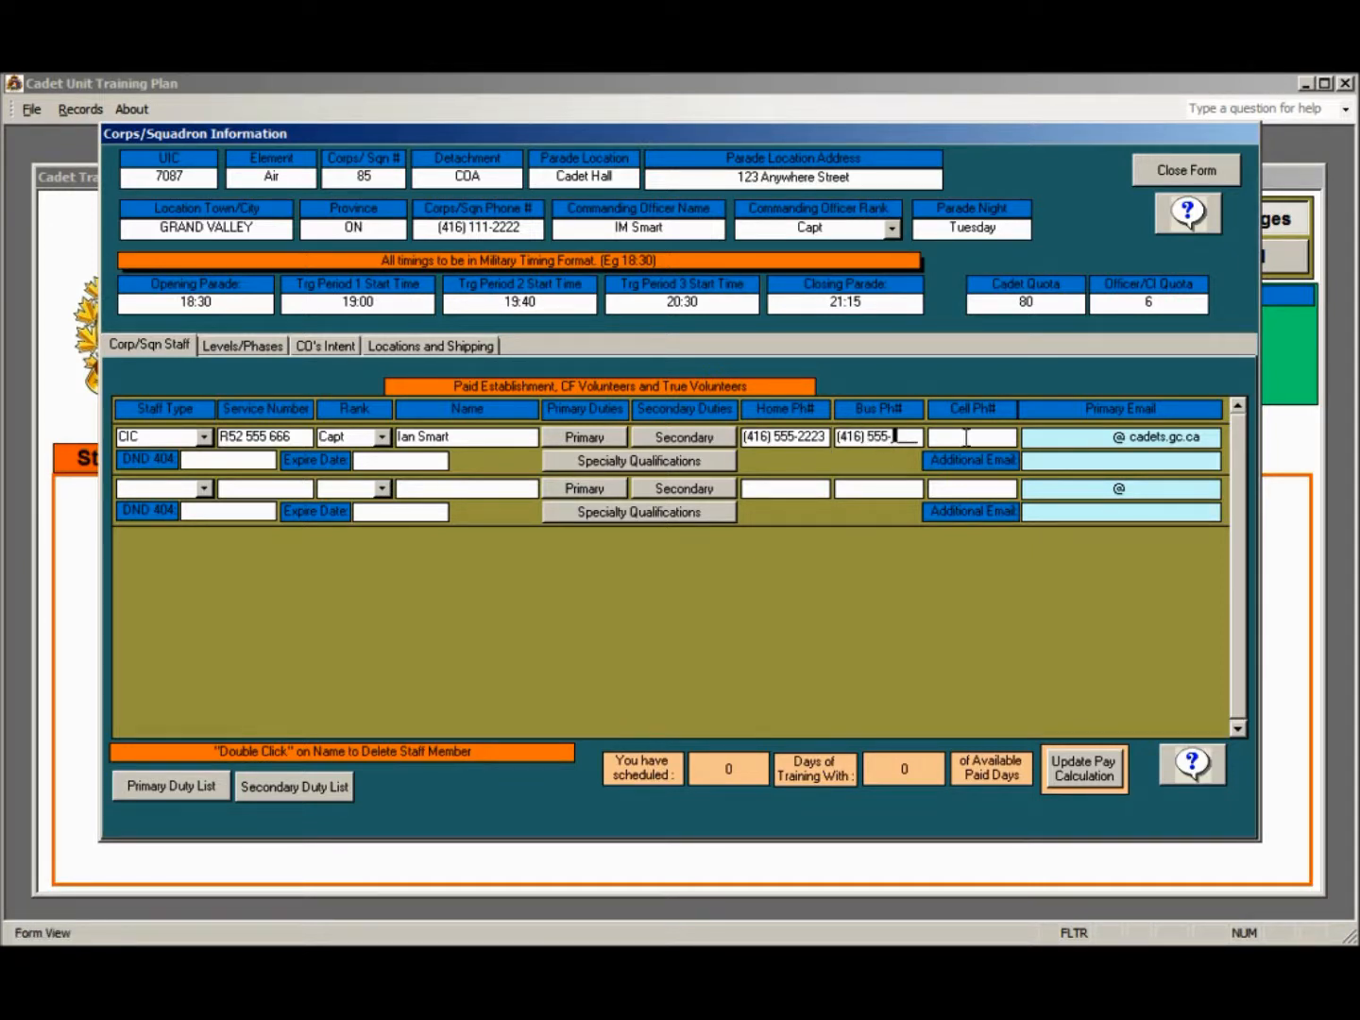
pyautogui.write('6555')
pyautogui.press('Tab')
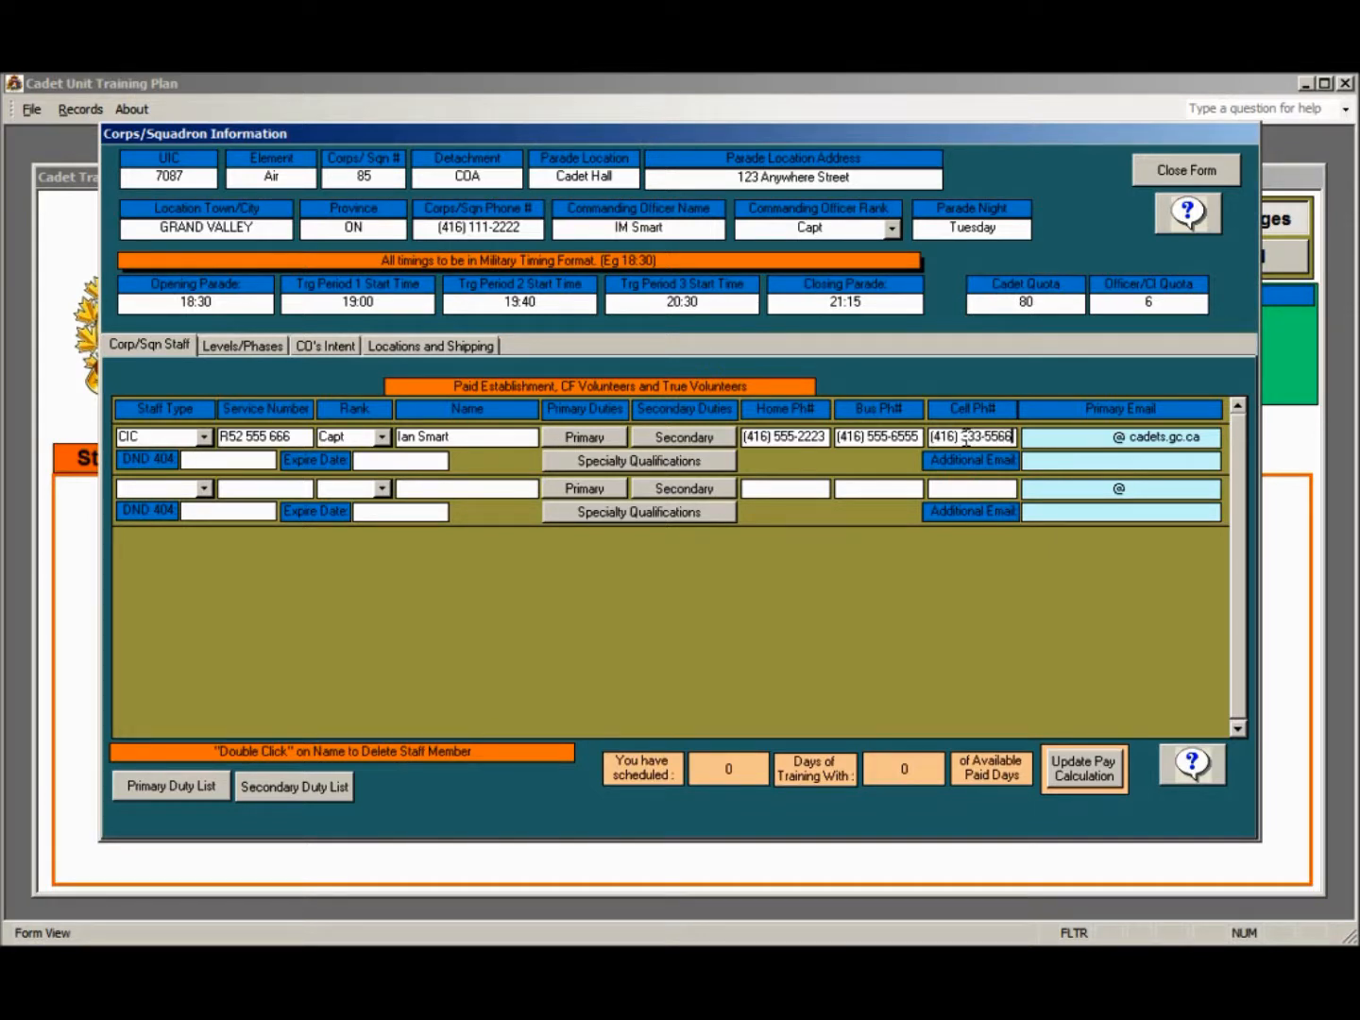
# Fill in the user part of the CIC staff member's primary cadets.gc.ca e-mail address
pyautogui.click(1043, 436)
pyautogui.doubleClick(1045, 437)
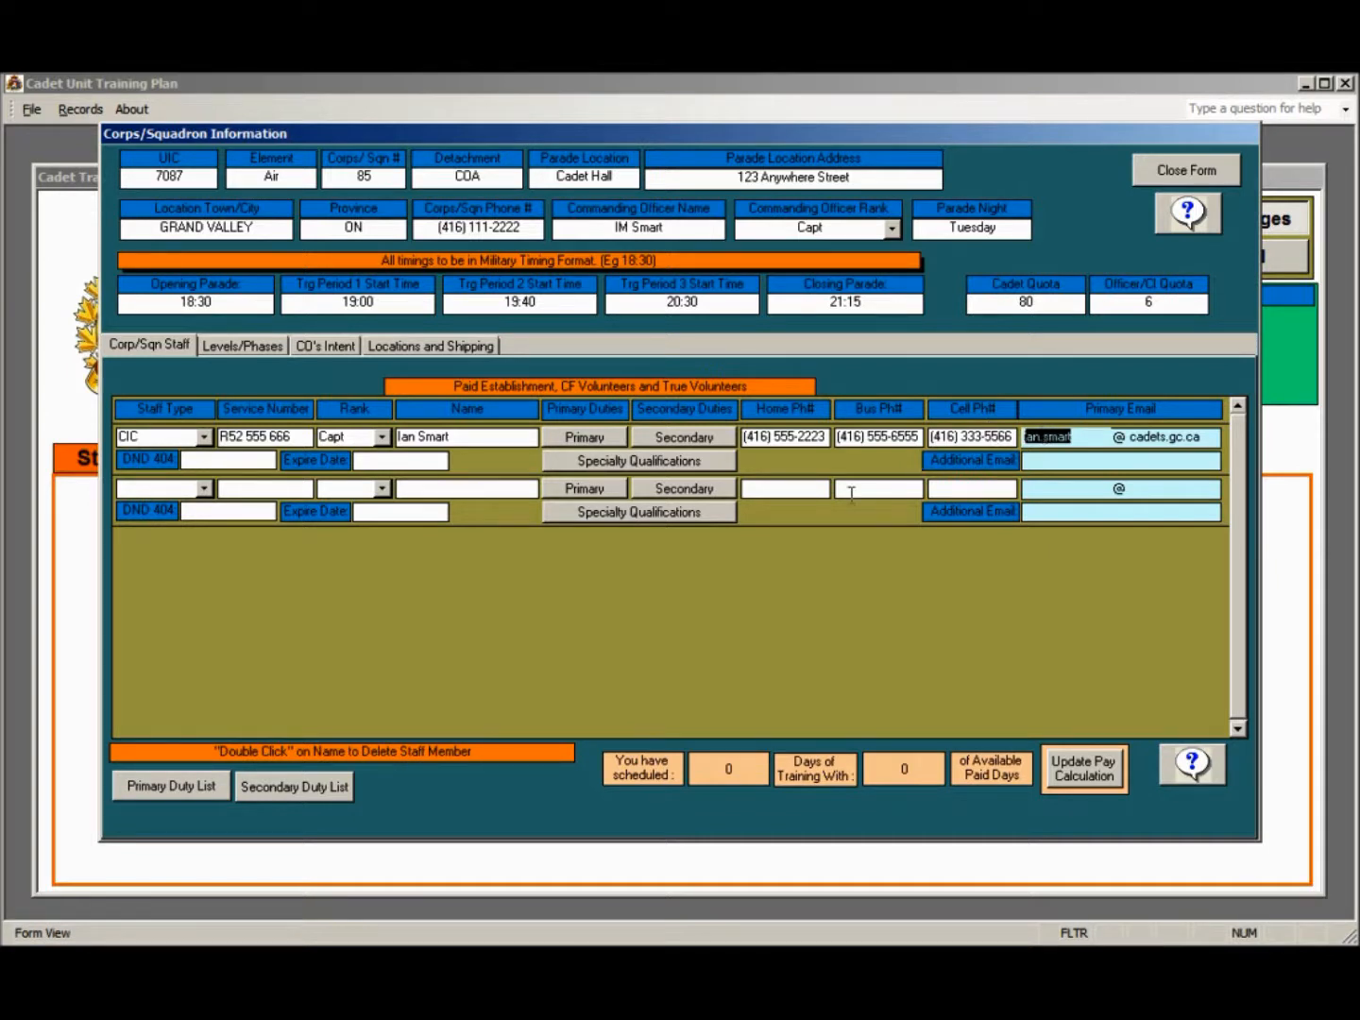
# Enter the CIC staff member's DND 404 number and set its expiry date to October 12, 2015
pyautogui.click(241, 459)
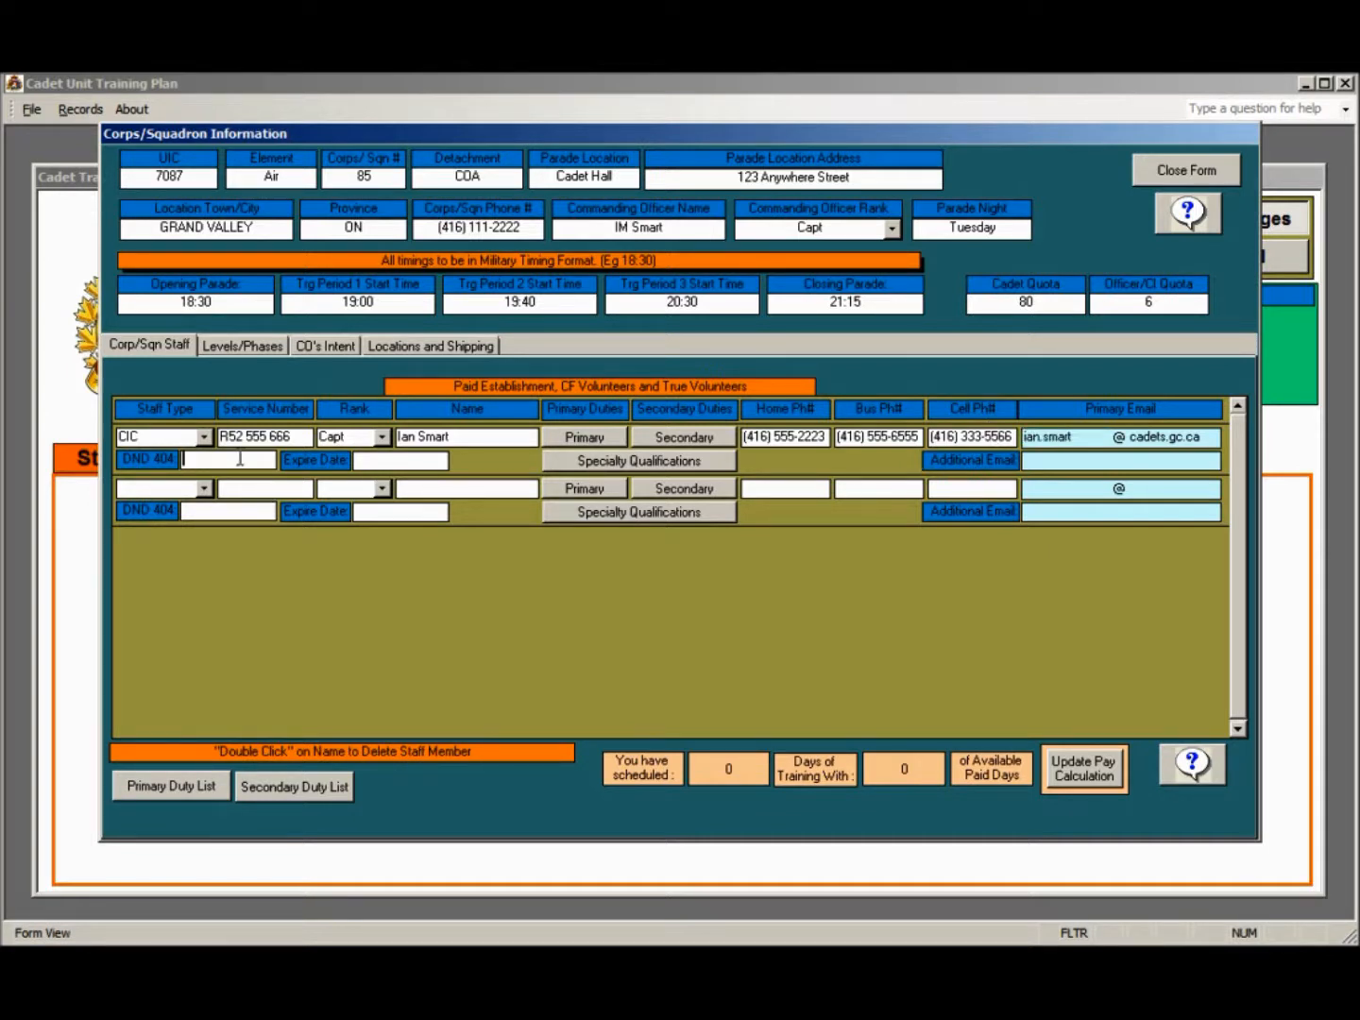
pyautogui.click(381, 457)
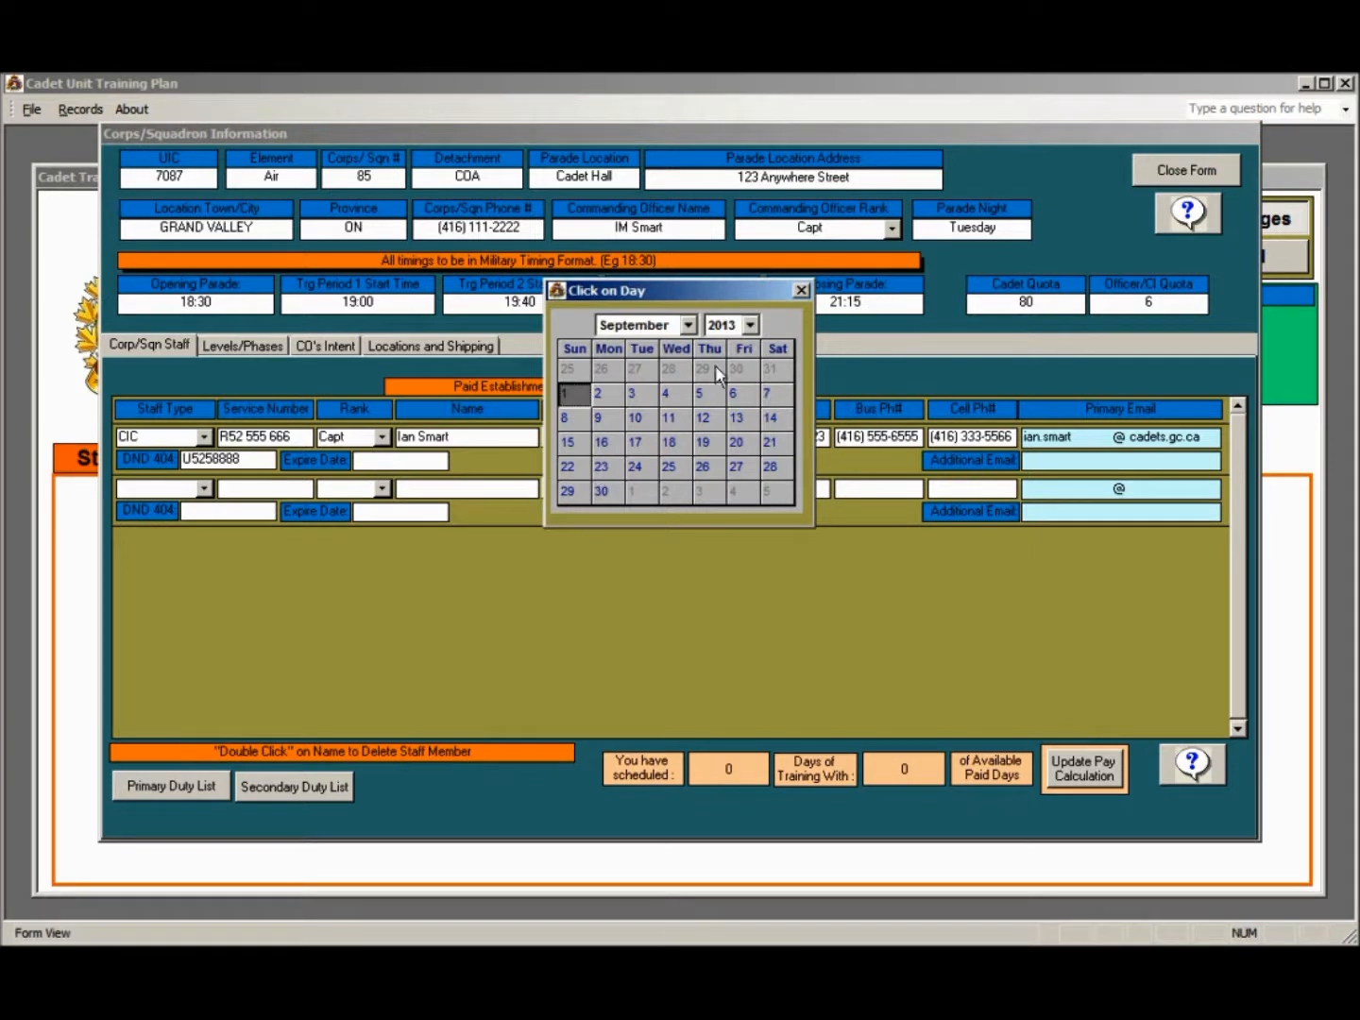
pyautogui.click(687, 327)
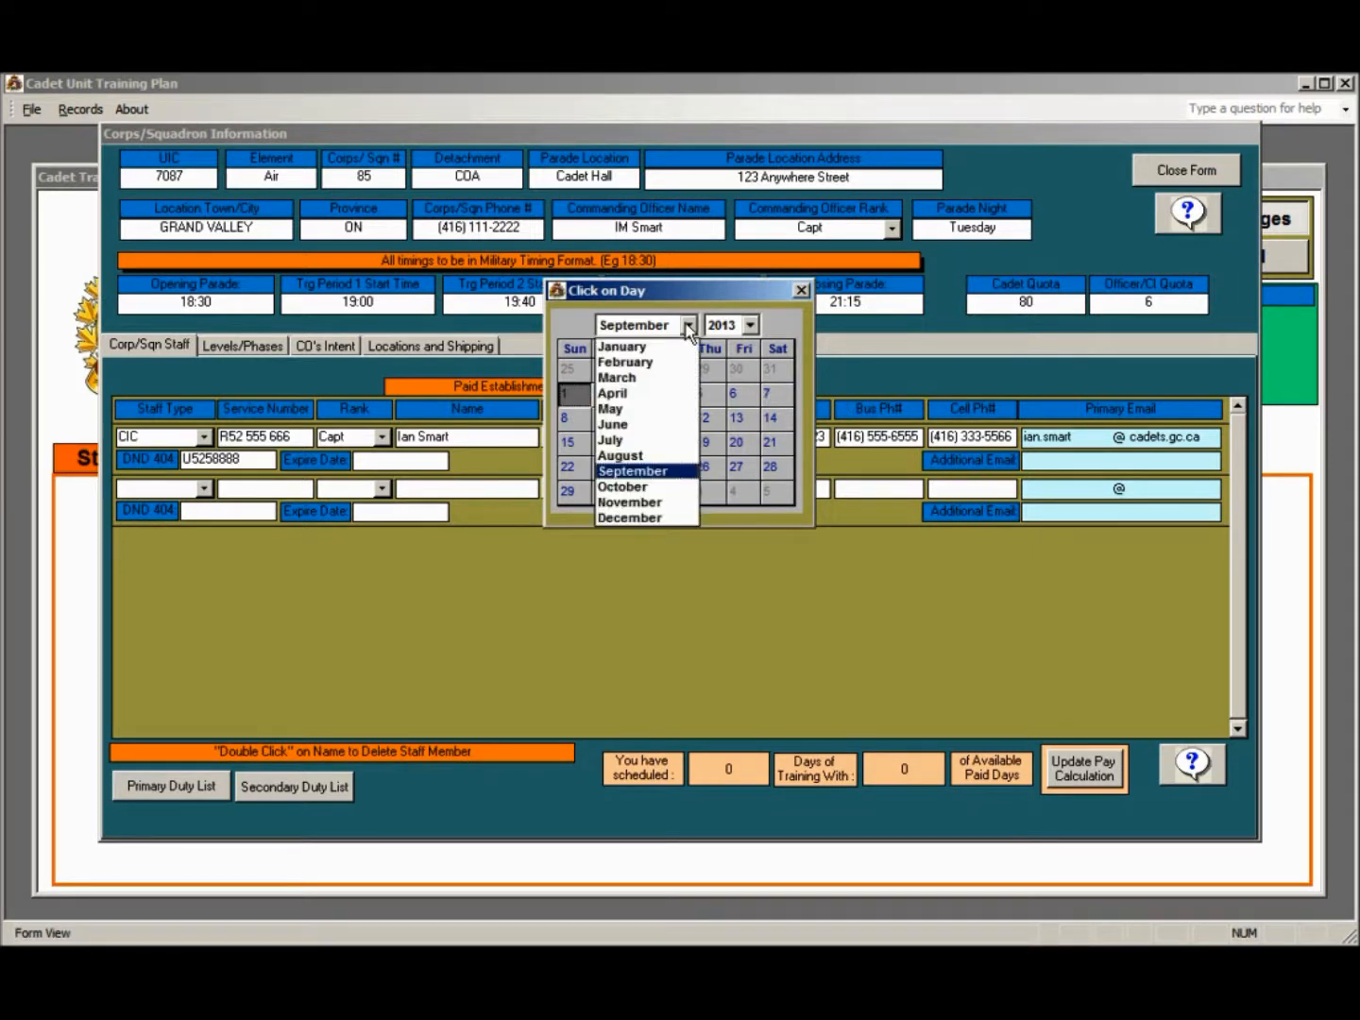
pyautogui.click(628, 489)
pyautogui.click(749, 325)
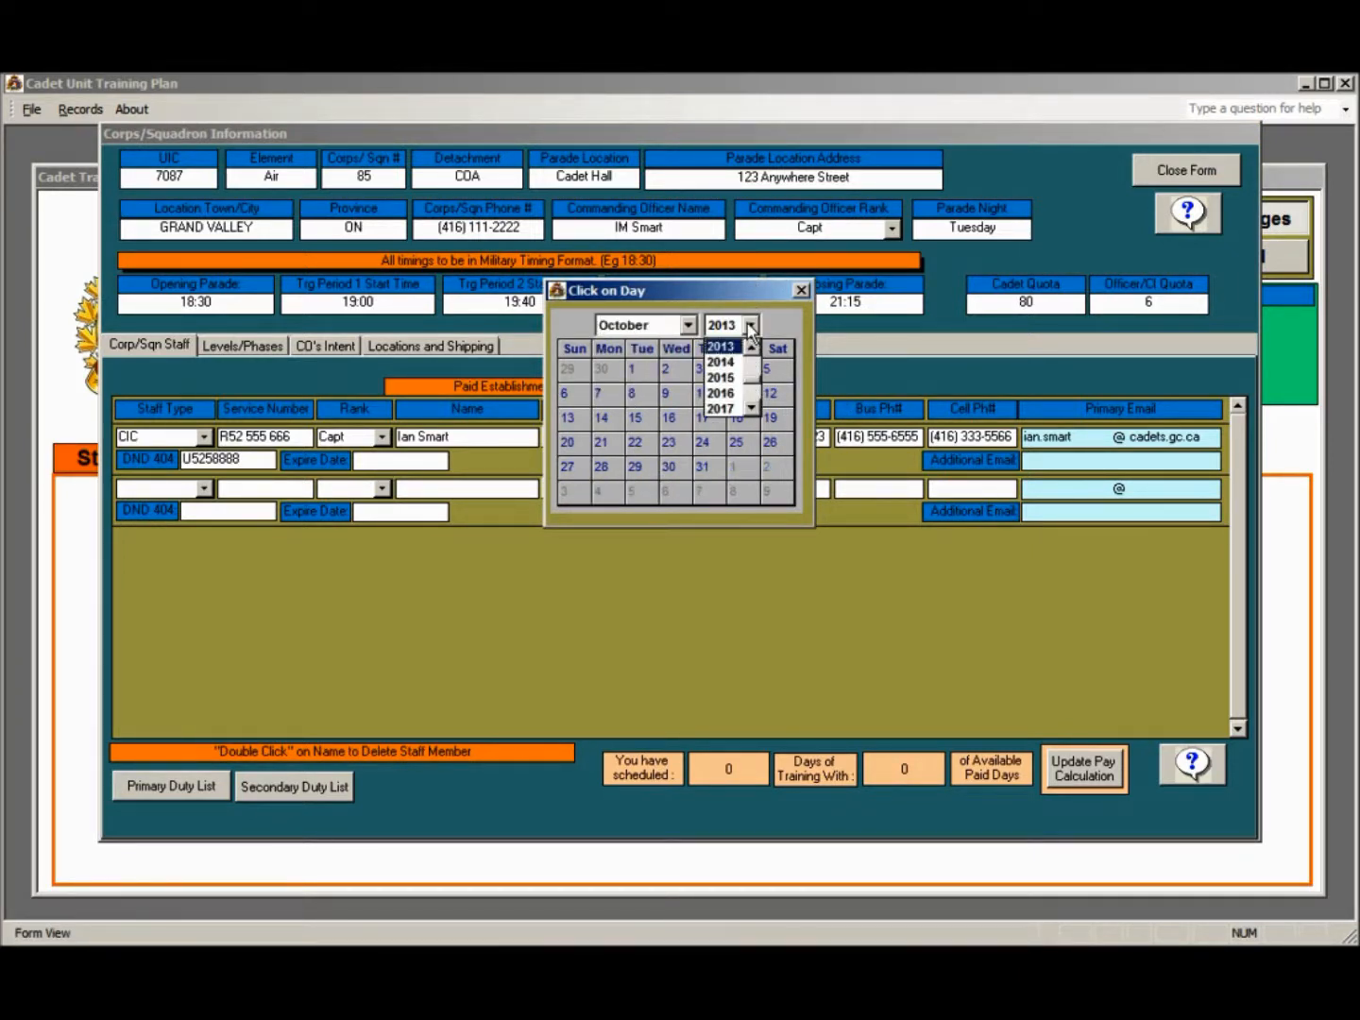
pyautogui.click(732, 379)
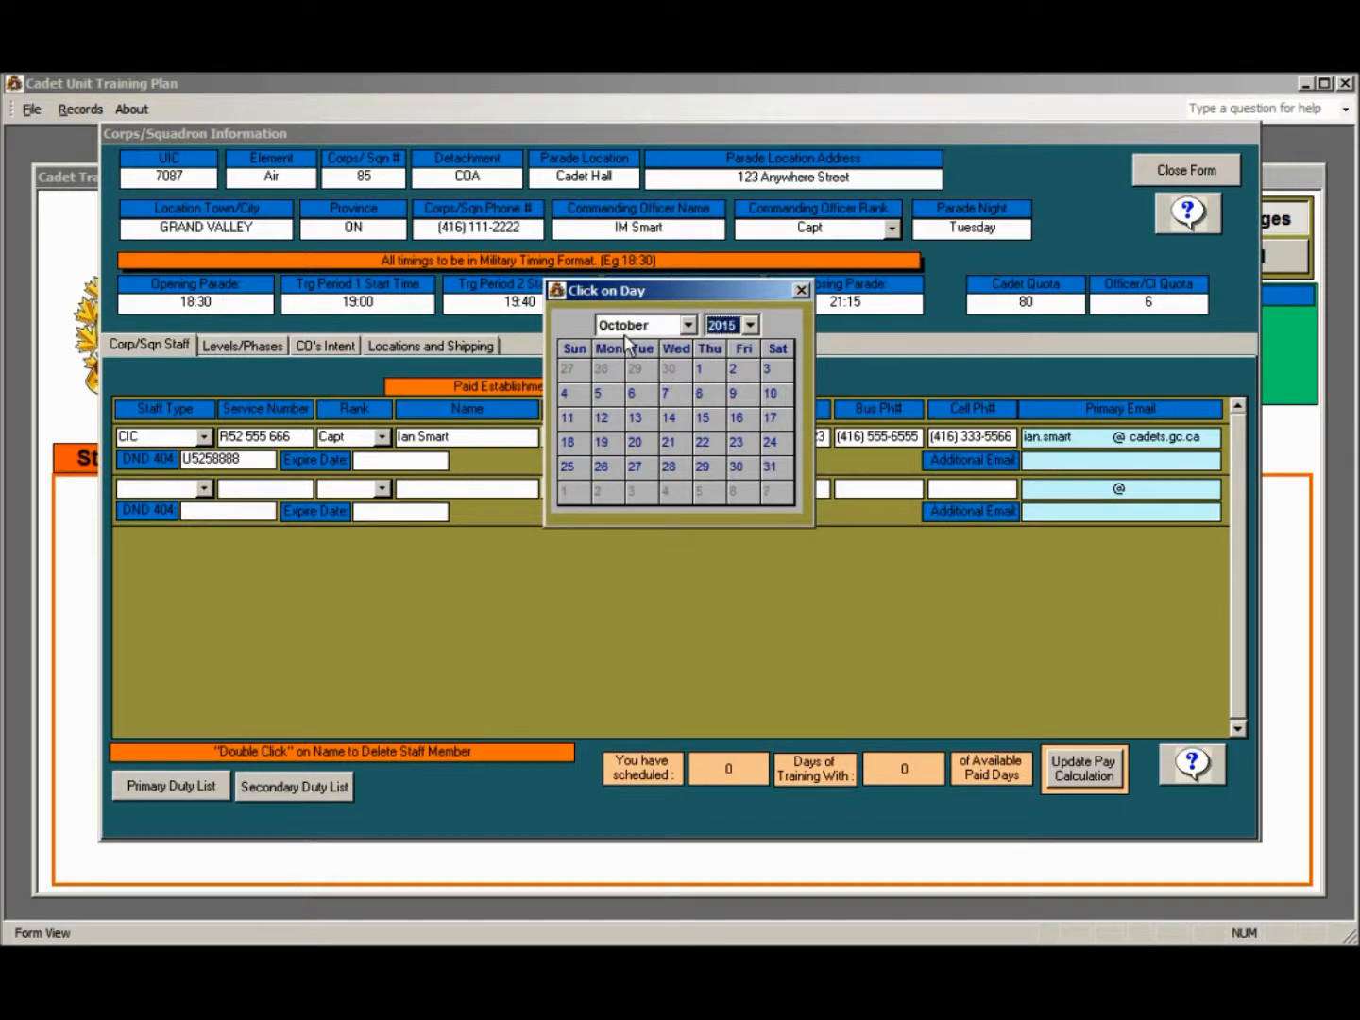
pyautogui.click(604, 420)
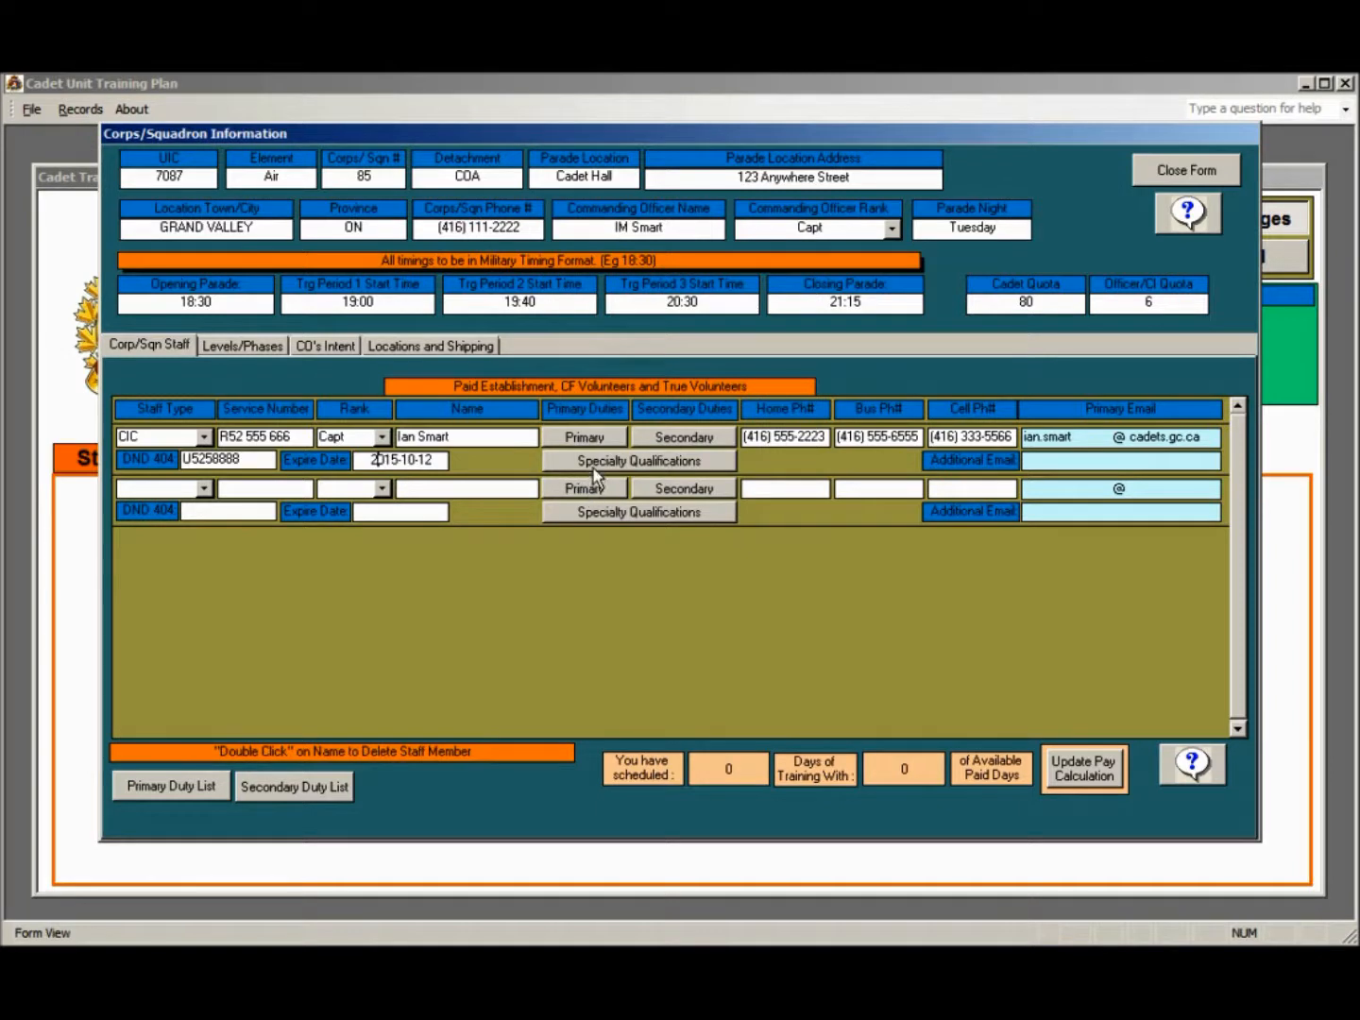
# Add the RSO Air Rifle specialty qualification to the CIC staff member with expiry date November 13, 2016
pyautogui.click(595, 463)
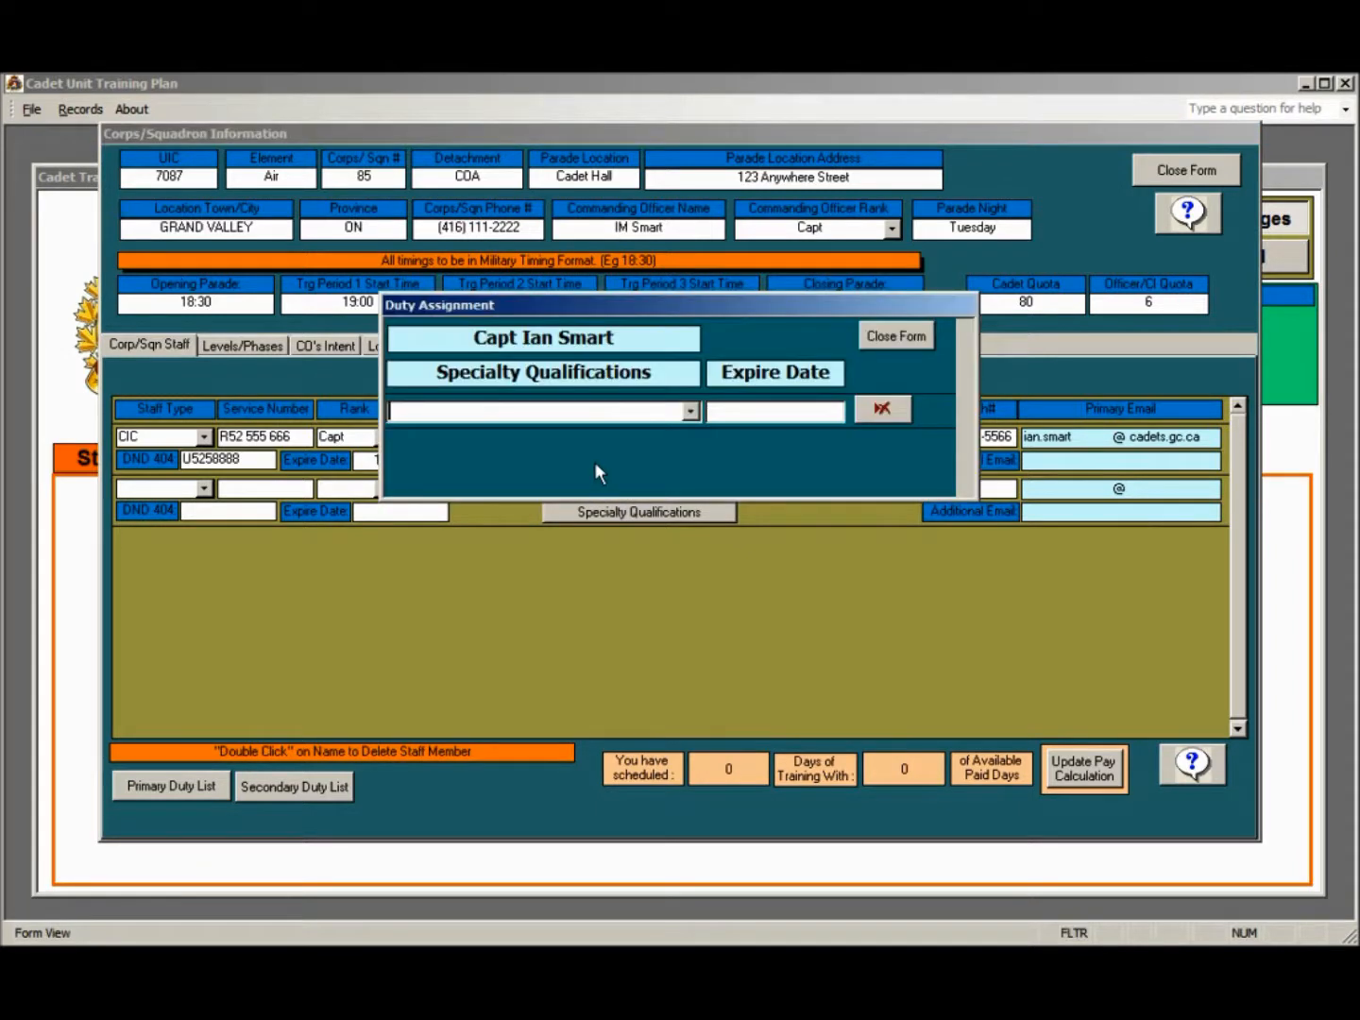
pyautogui.click(691, 411)
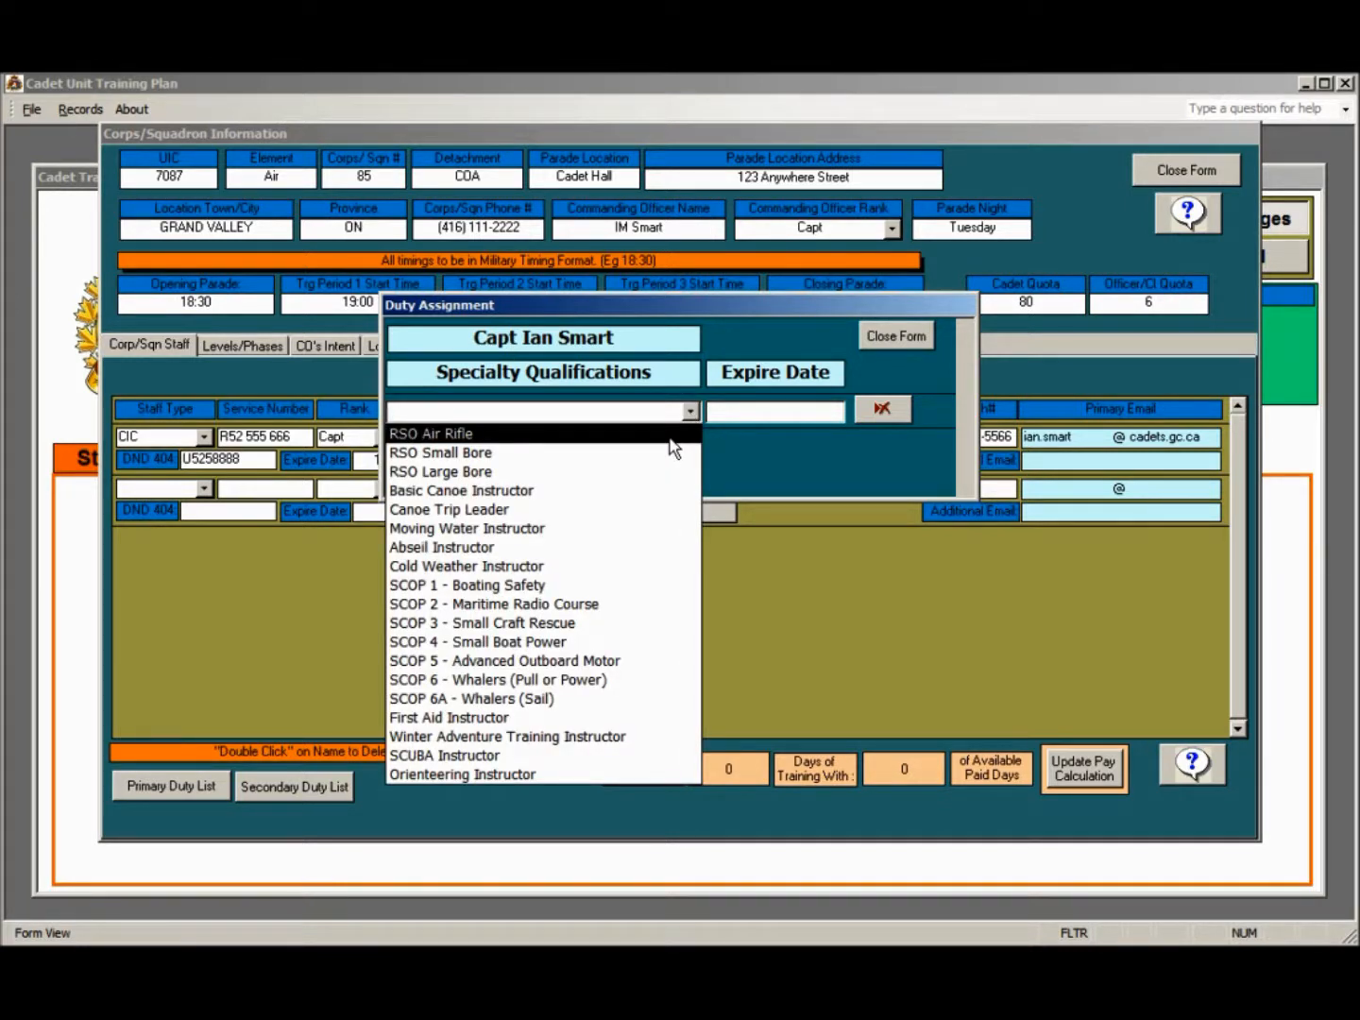
pyautogui.click(669, 439)
pyautogui.click(781, 416)
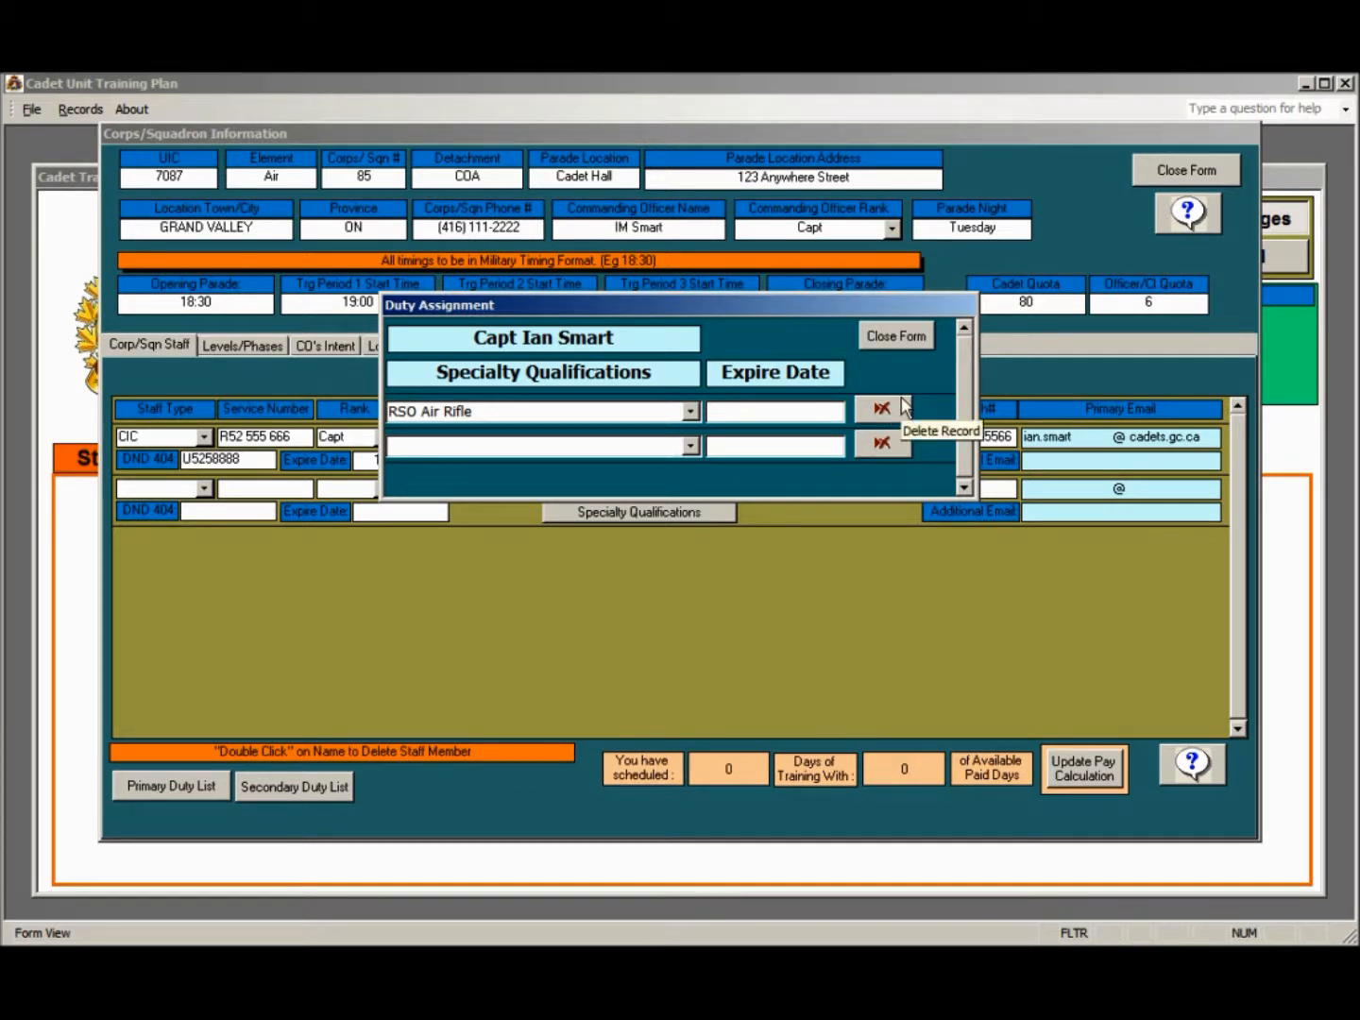
pyautogui.write('November')
pyautogui.write('13, 2016')
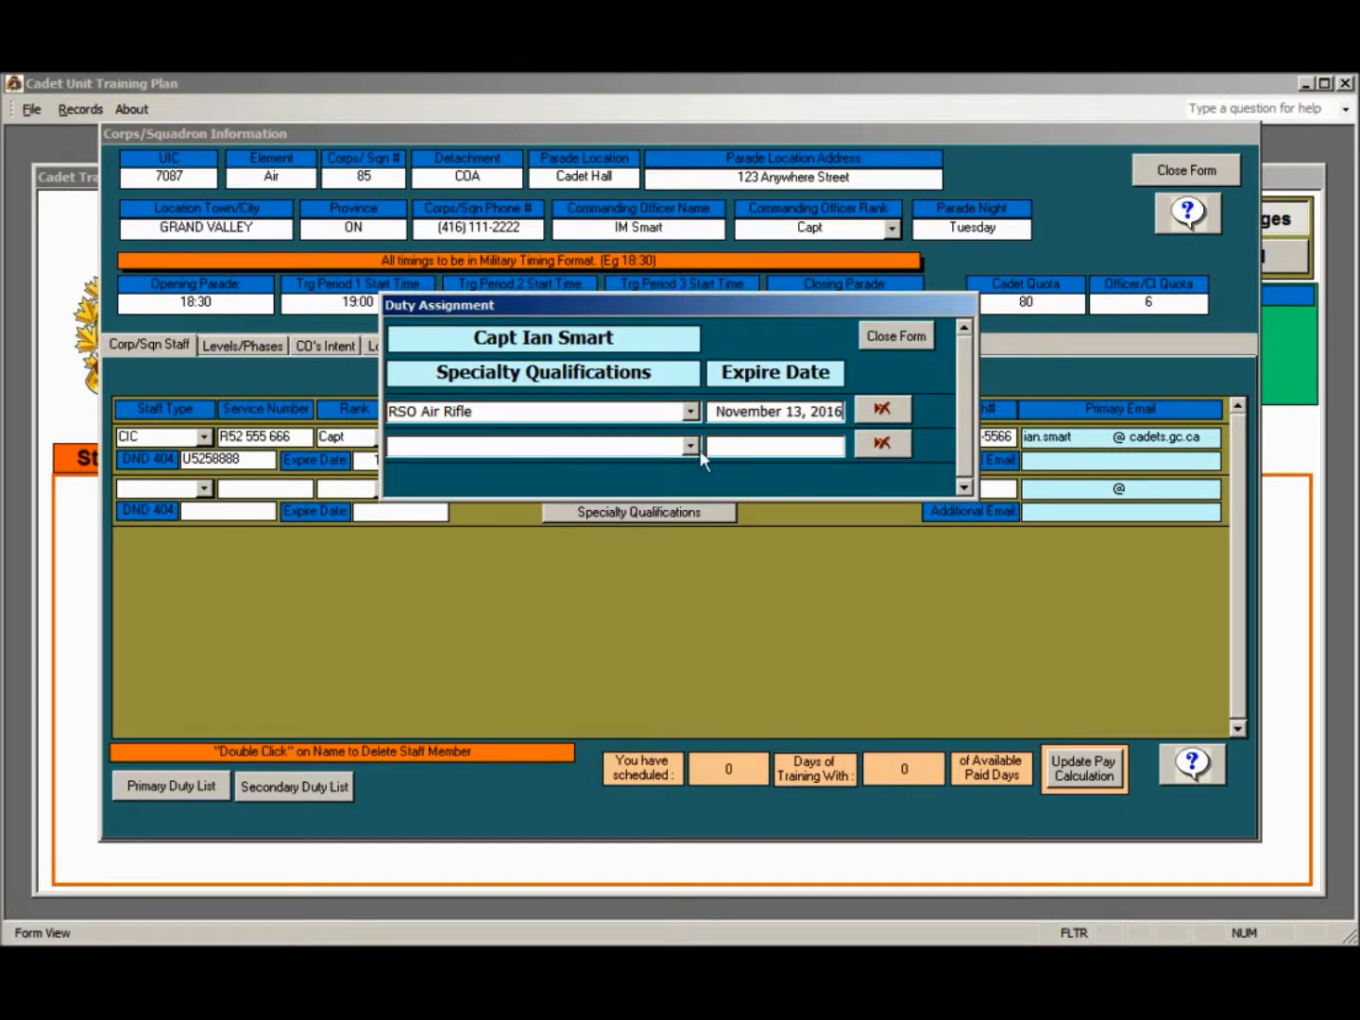
pyautogui.click(910, 335)
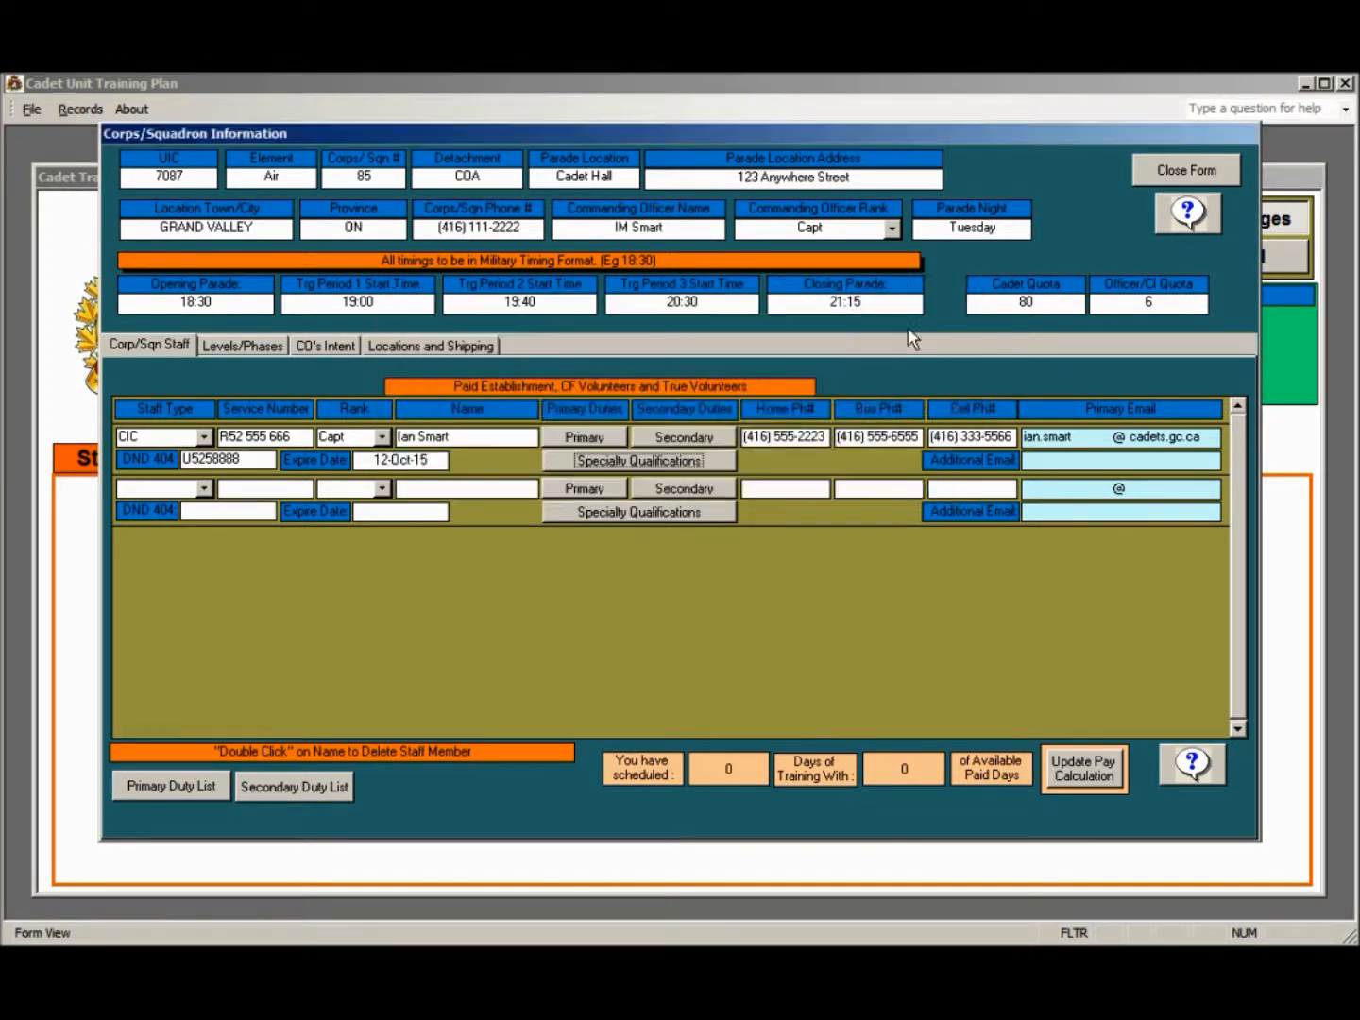
# Fill in the CIC staff member's additional e-mail address
pyautogui.click(1088, 461)
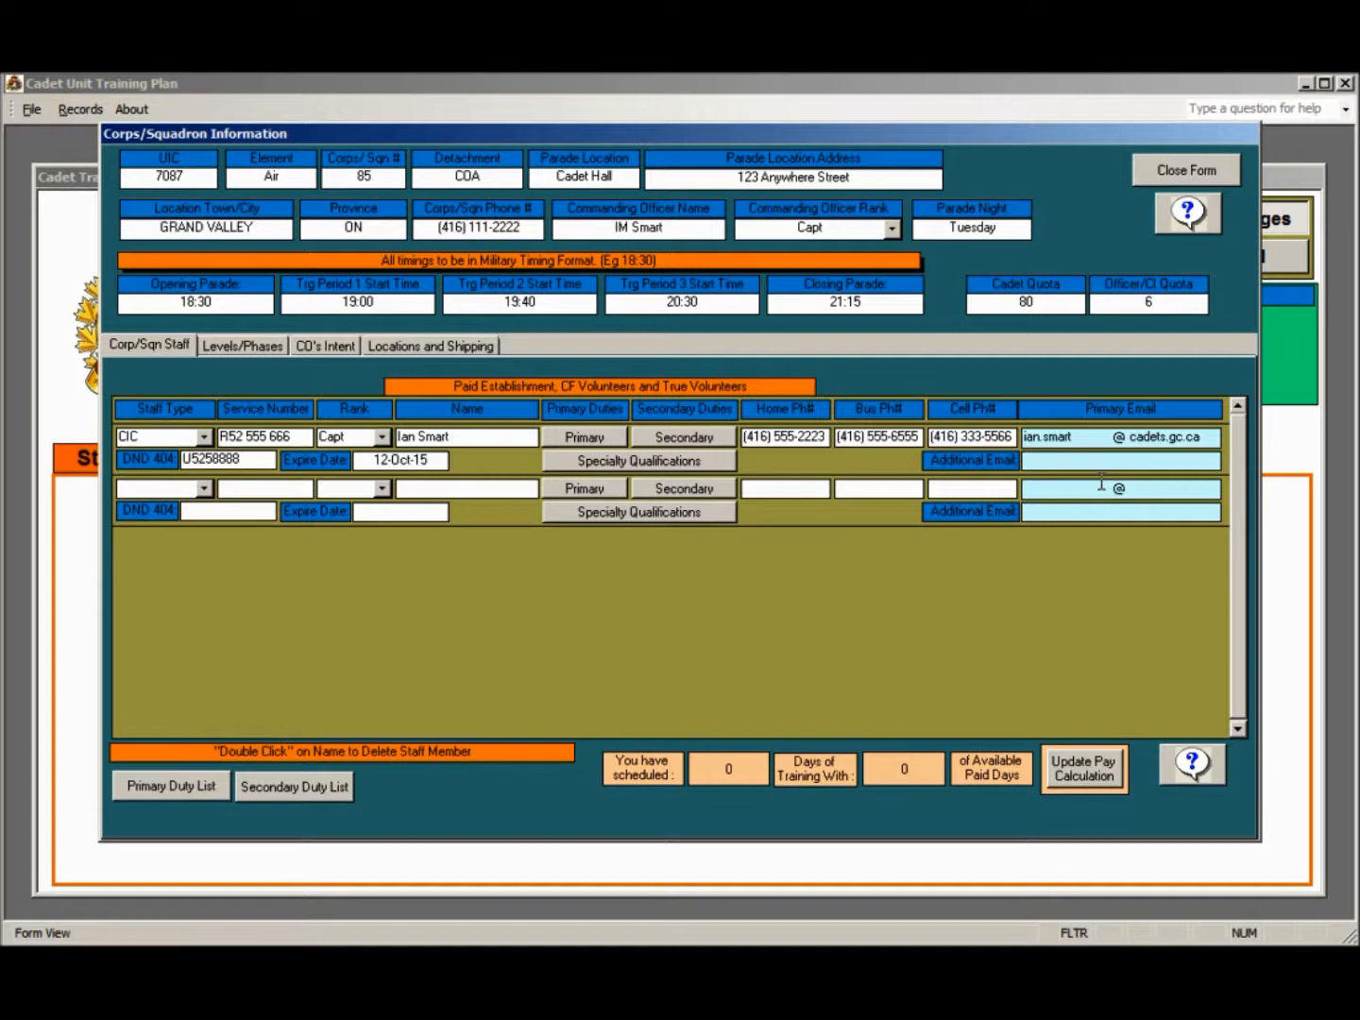
pyautogui.click(202, 488)
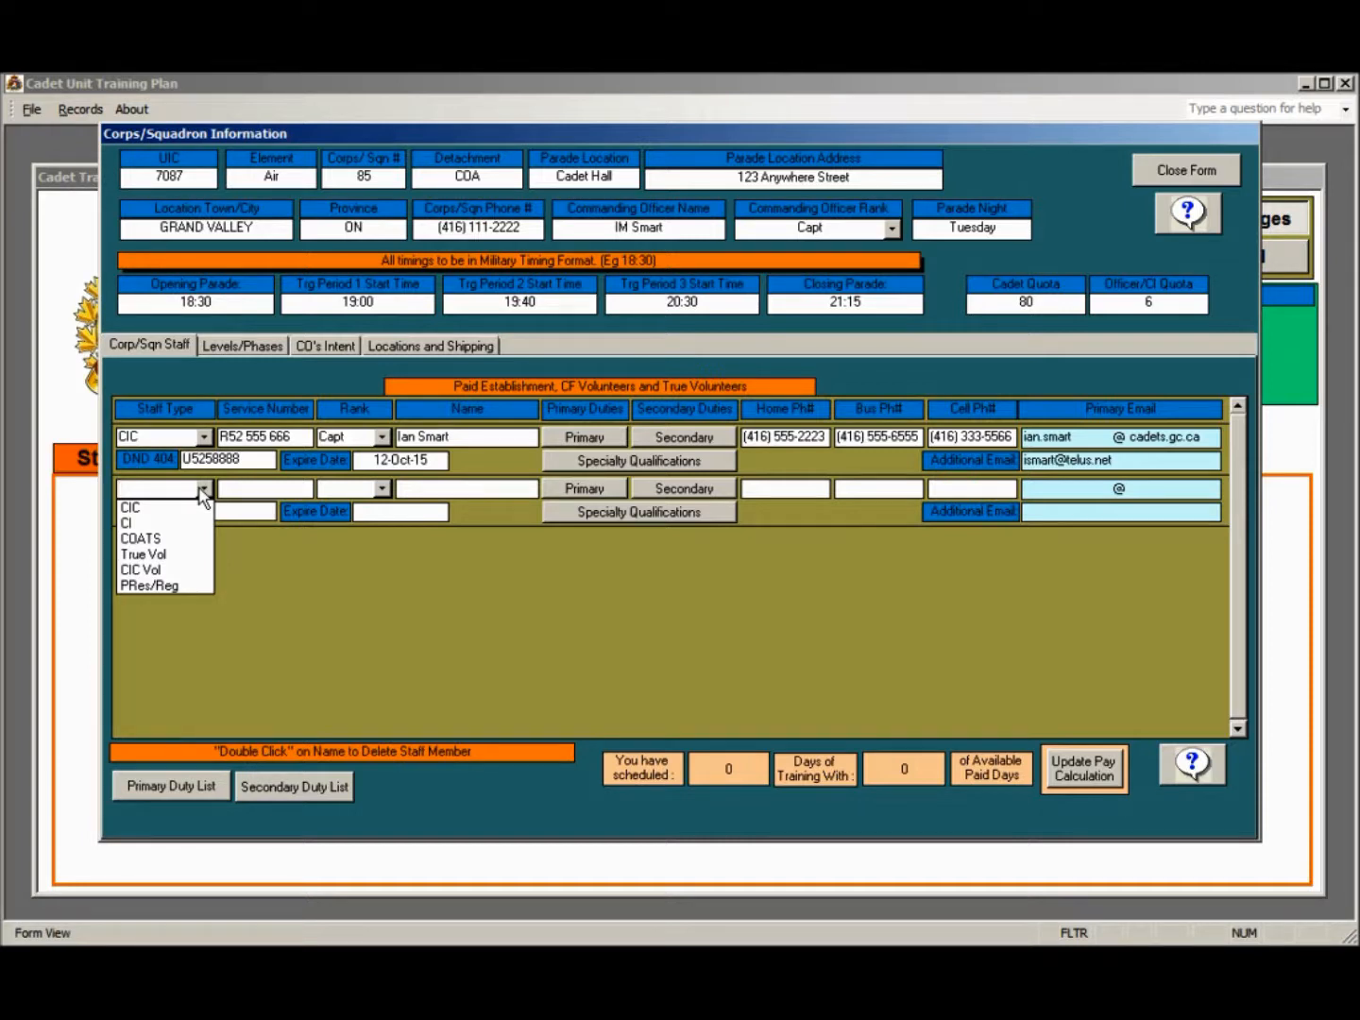
pyautogui.click(238, 344)
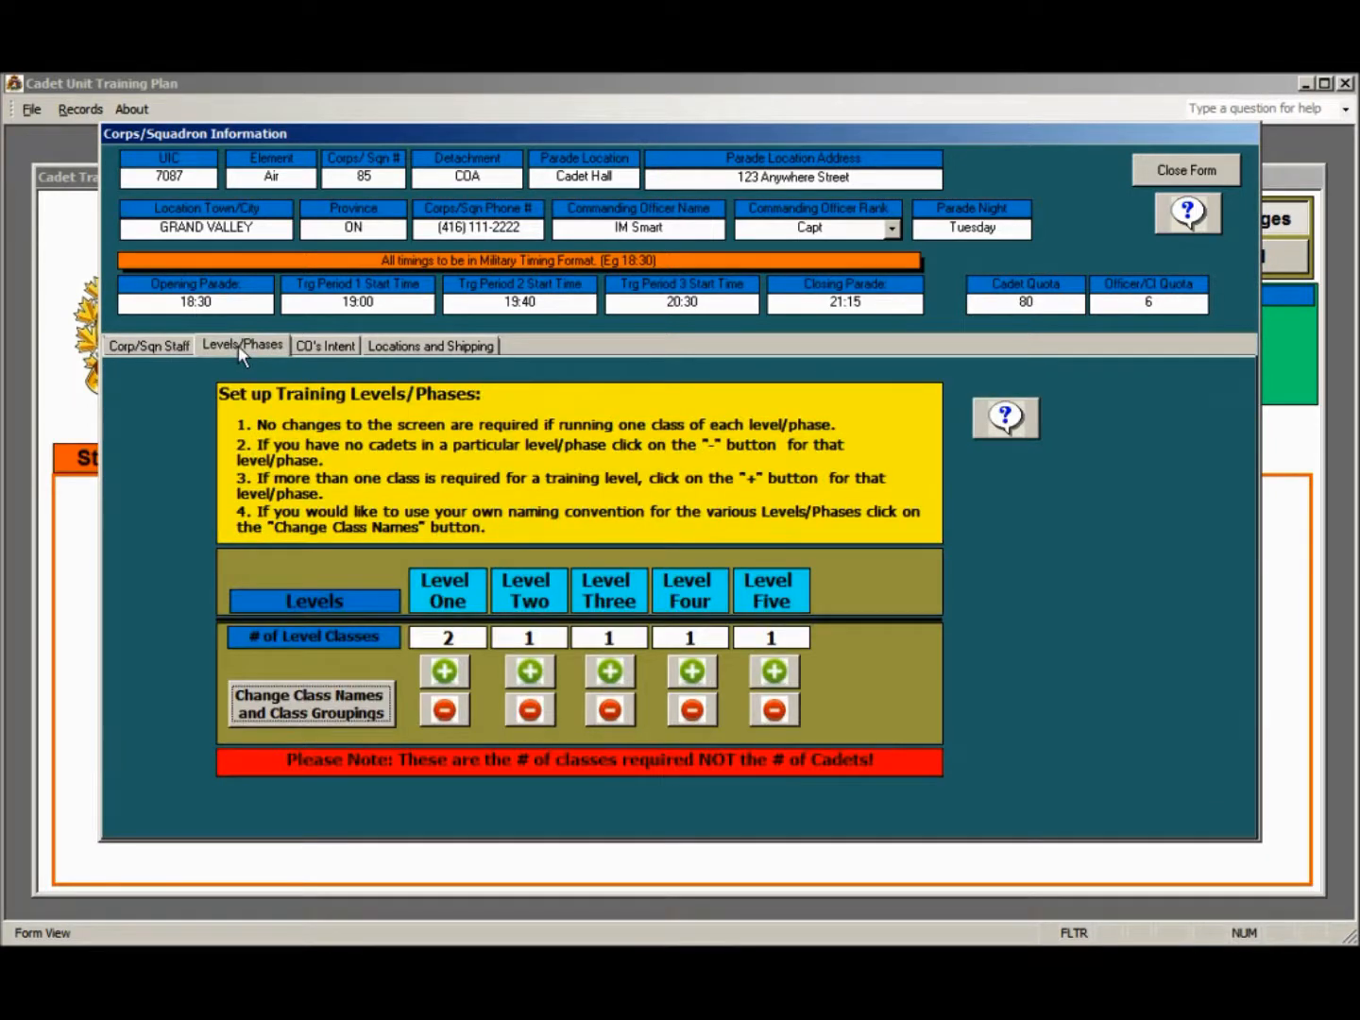
# Review the CO's Intent Guide for the three paragraphs of the CO's intent, and close the guide
pyautogui.click(342, 352)
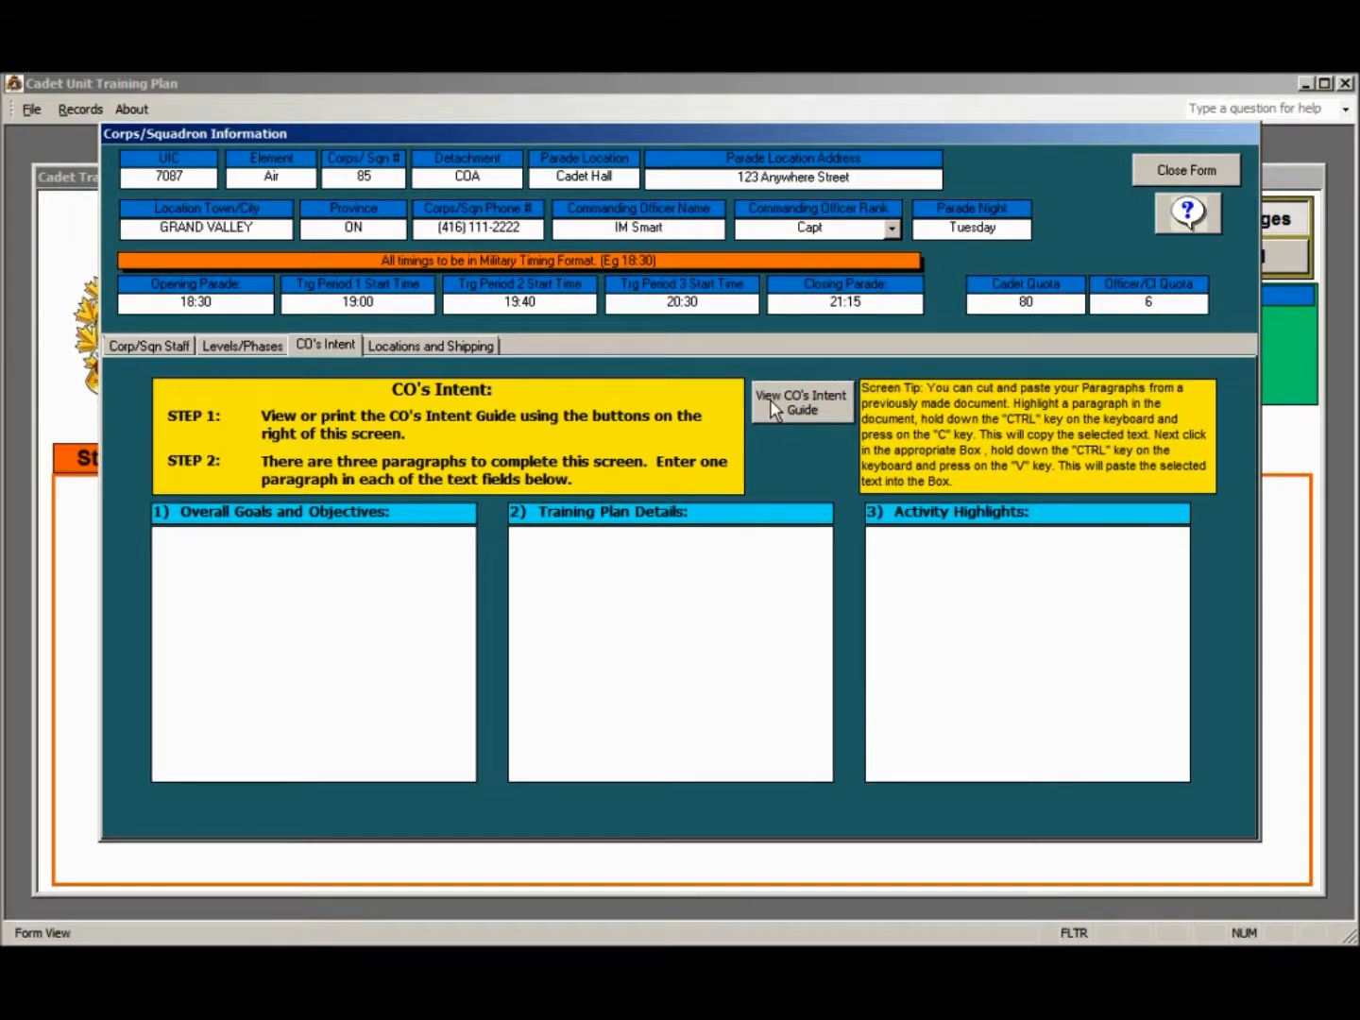
pyautogui.click(819, 411)
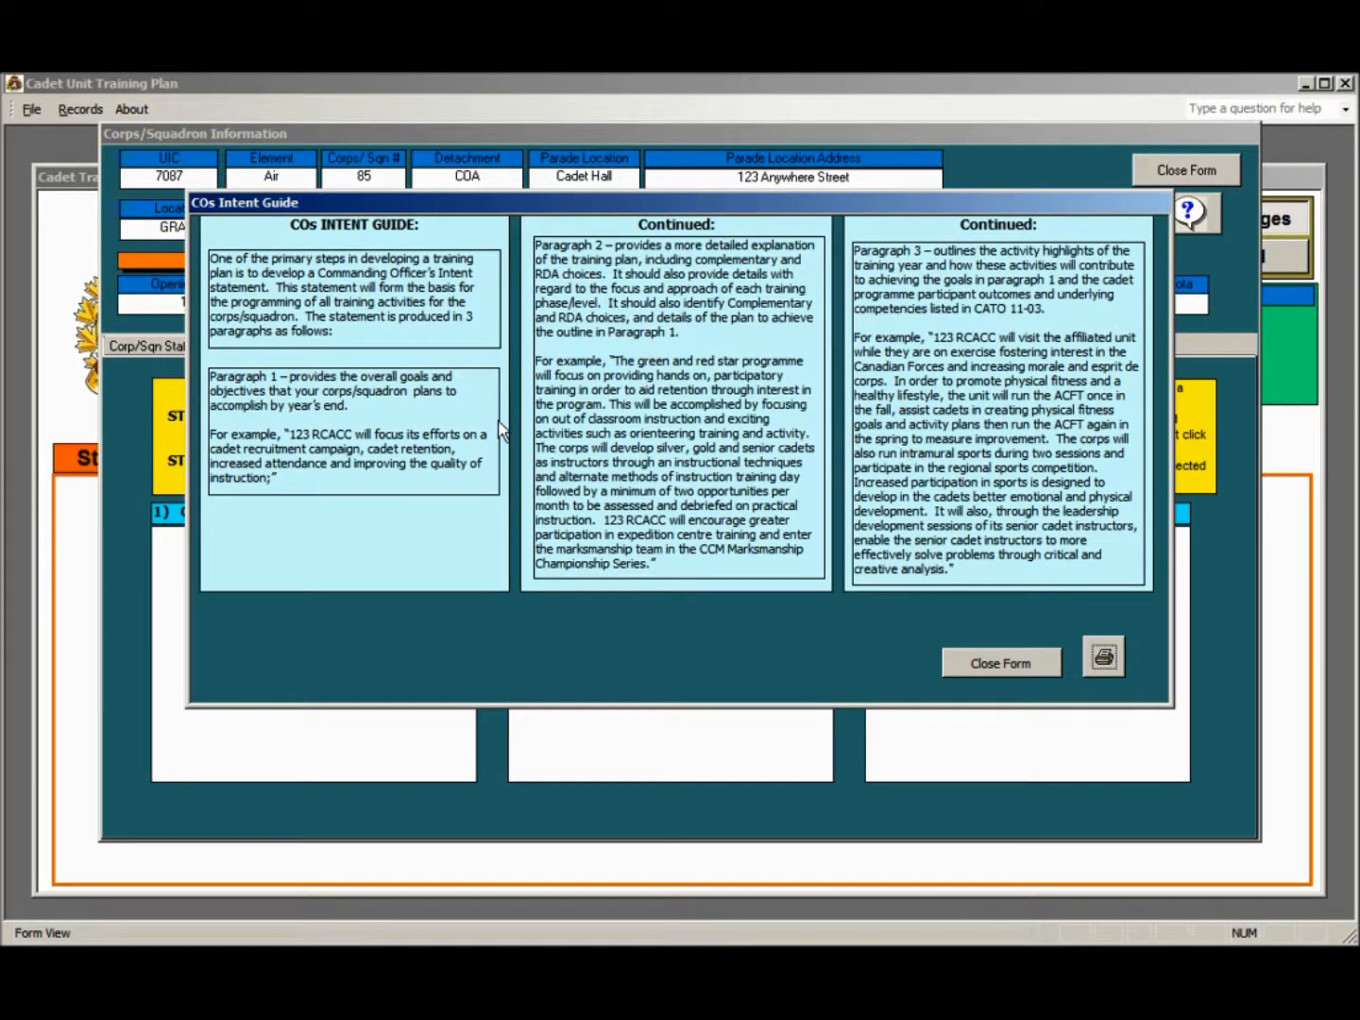
pyautogui.click(980, 664)
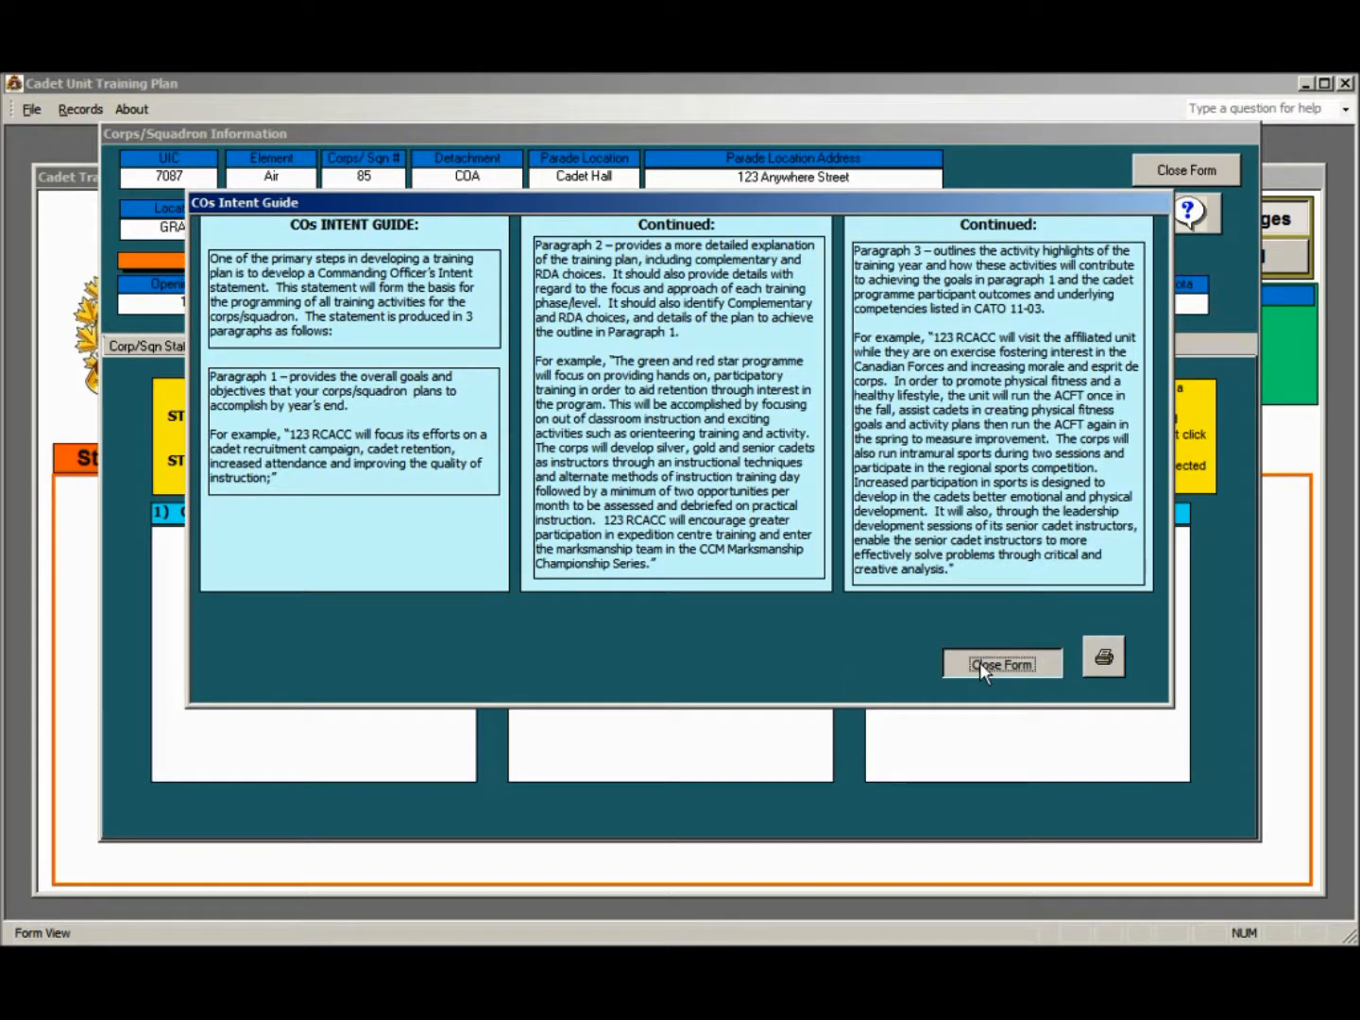
pyautogui.click(980, 661)
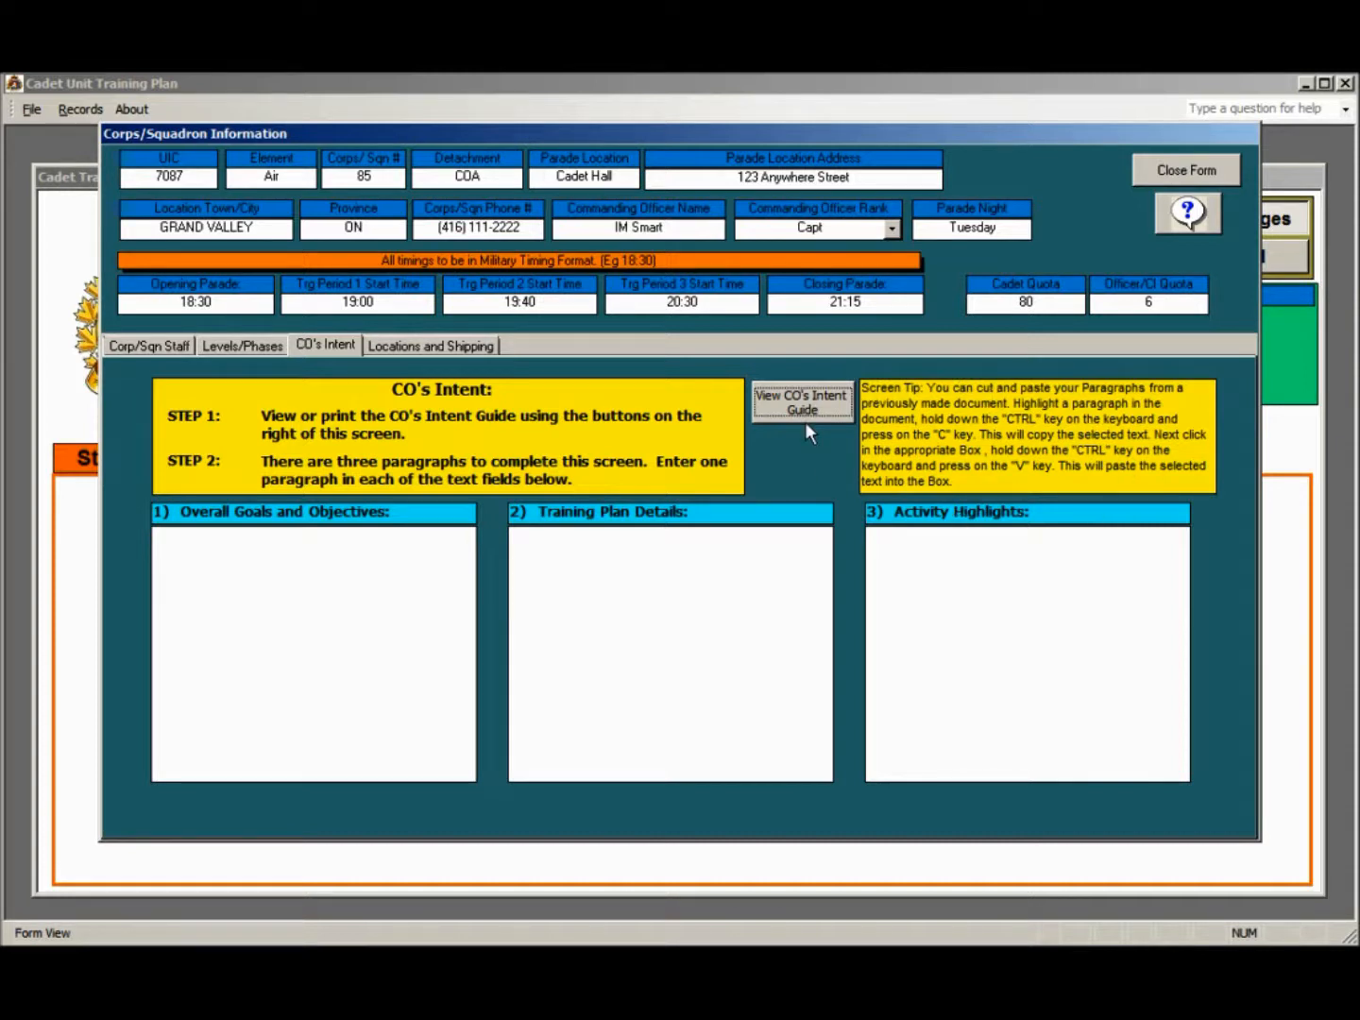
# Add an activity/exercise site location named Camp Faraway in the locations and shipping information
pyautogui.click(414, 344)
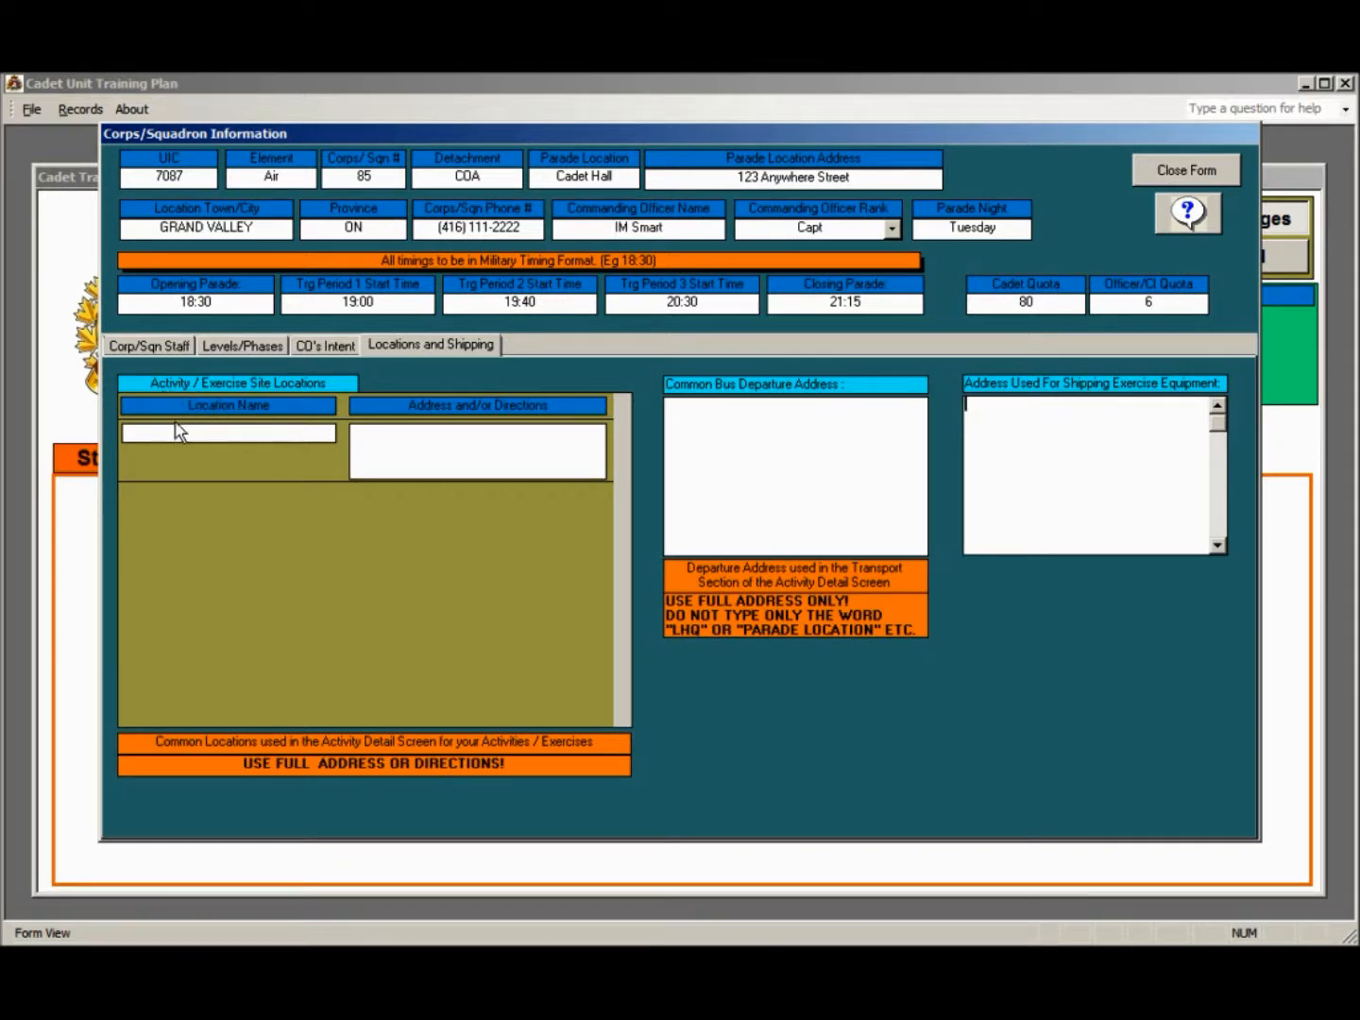
pyautogui.click(223, 432)
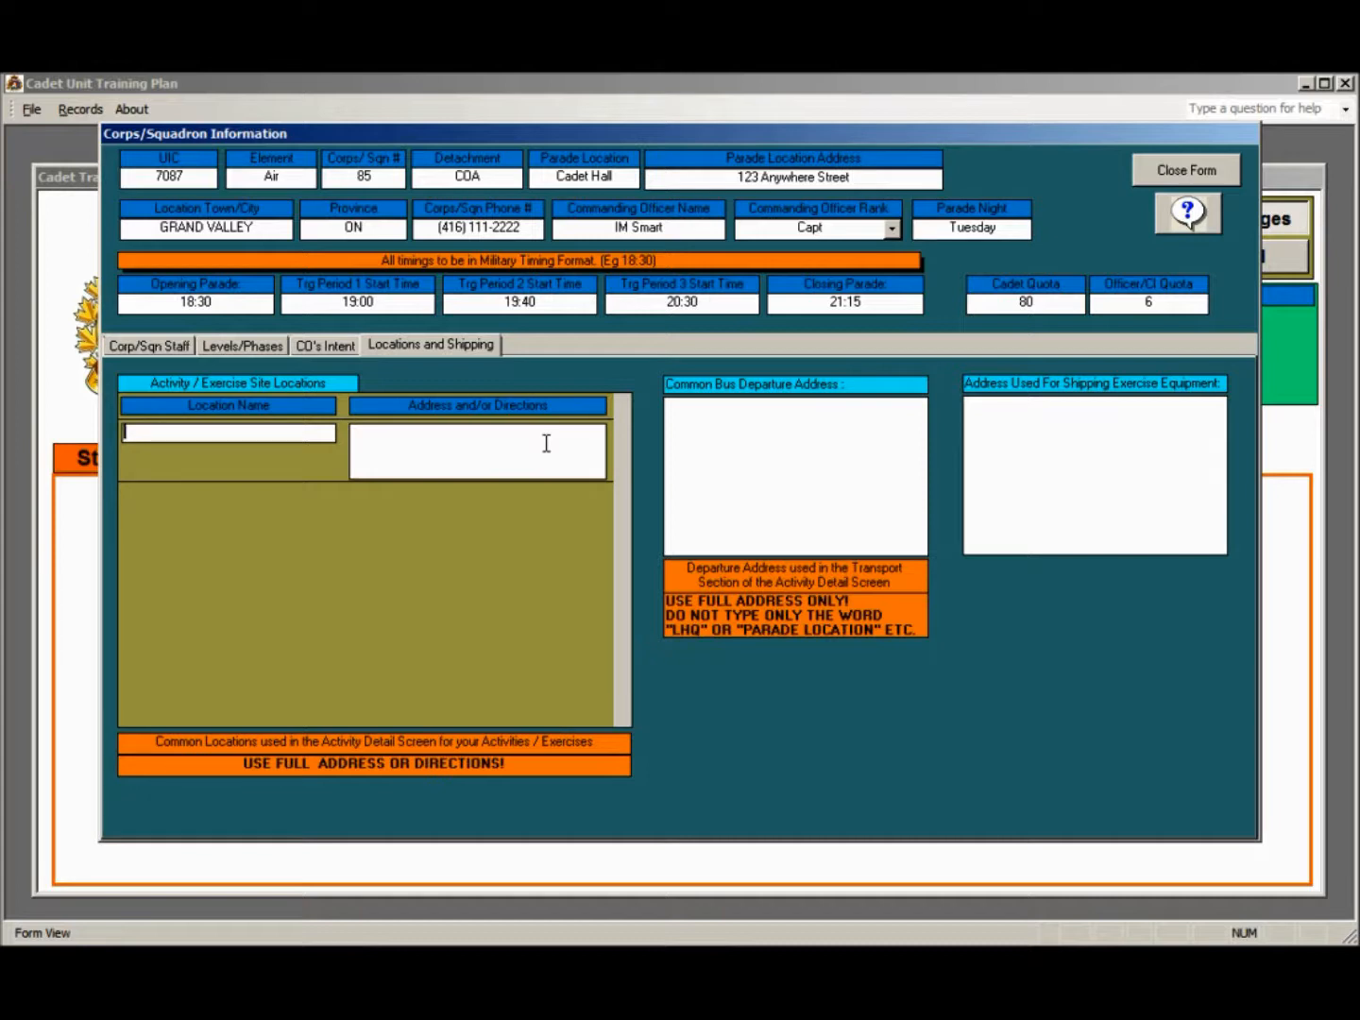
pyautogui.write('Camp ')
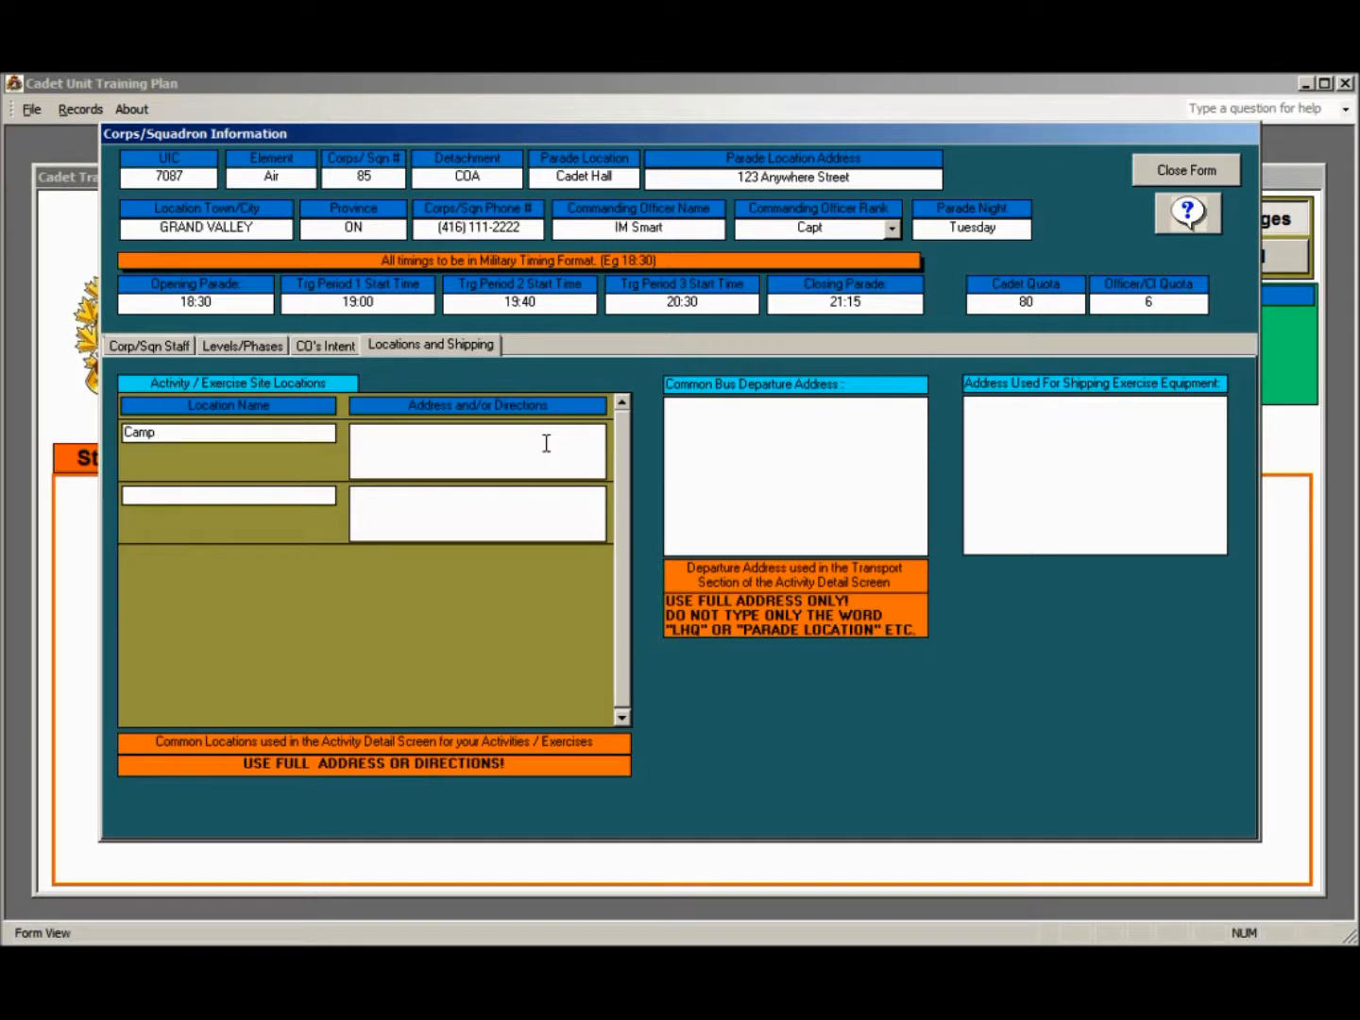
pyautogui.write('Faraway')
# Enter Camp Faraway's directions as "Highway 63, 3 km past junction with highway 21."
pyautogui.press('Tab')
pyautogui.write('Highway 63, 3 k')
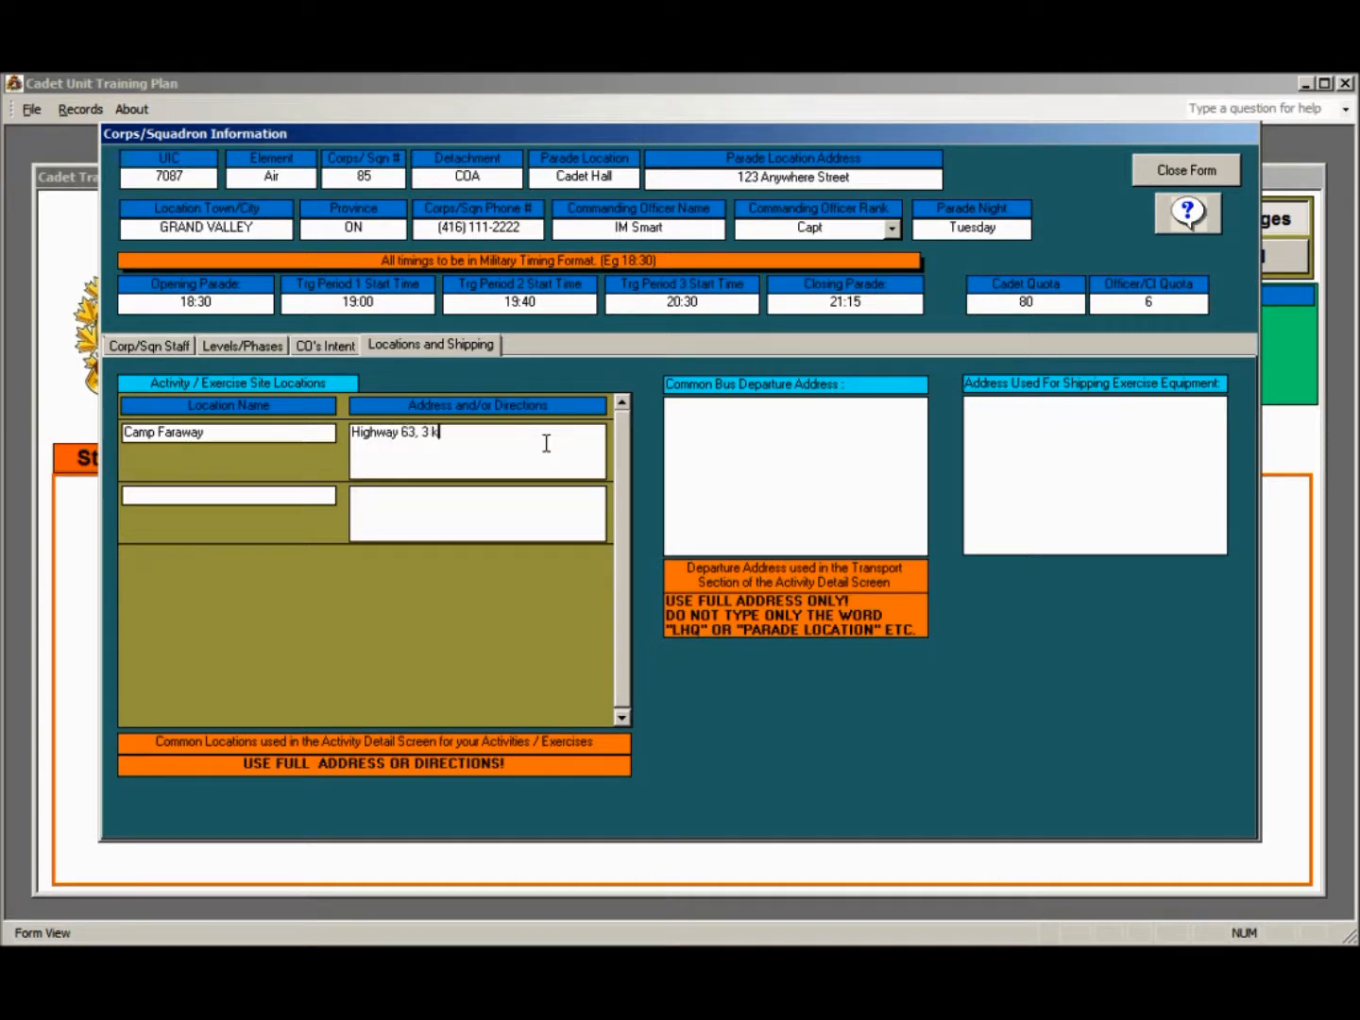
pyautogui.write('m past junction with highway 21.')
pyautogui.click(139, 497)
# Fill in the common bus departure address with Cadet Hall and its full street address, town, province and postal code placeholder
pyautogui.click(700, 423)
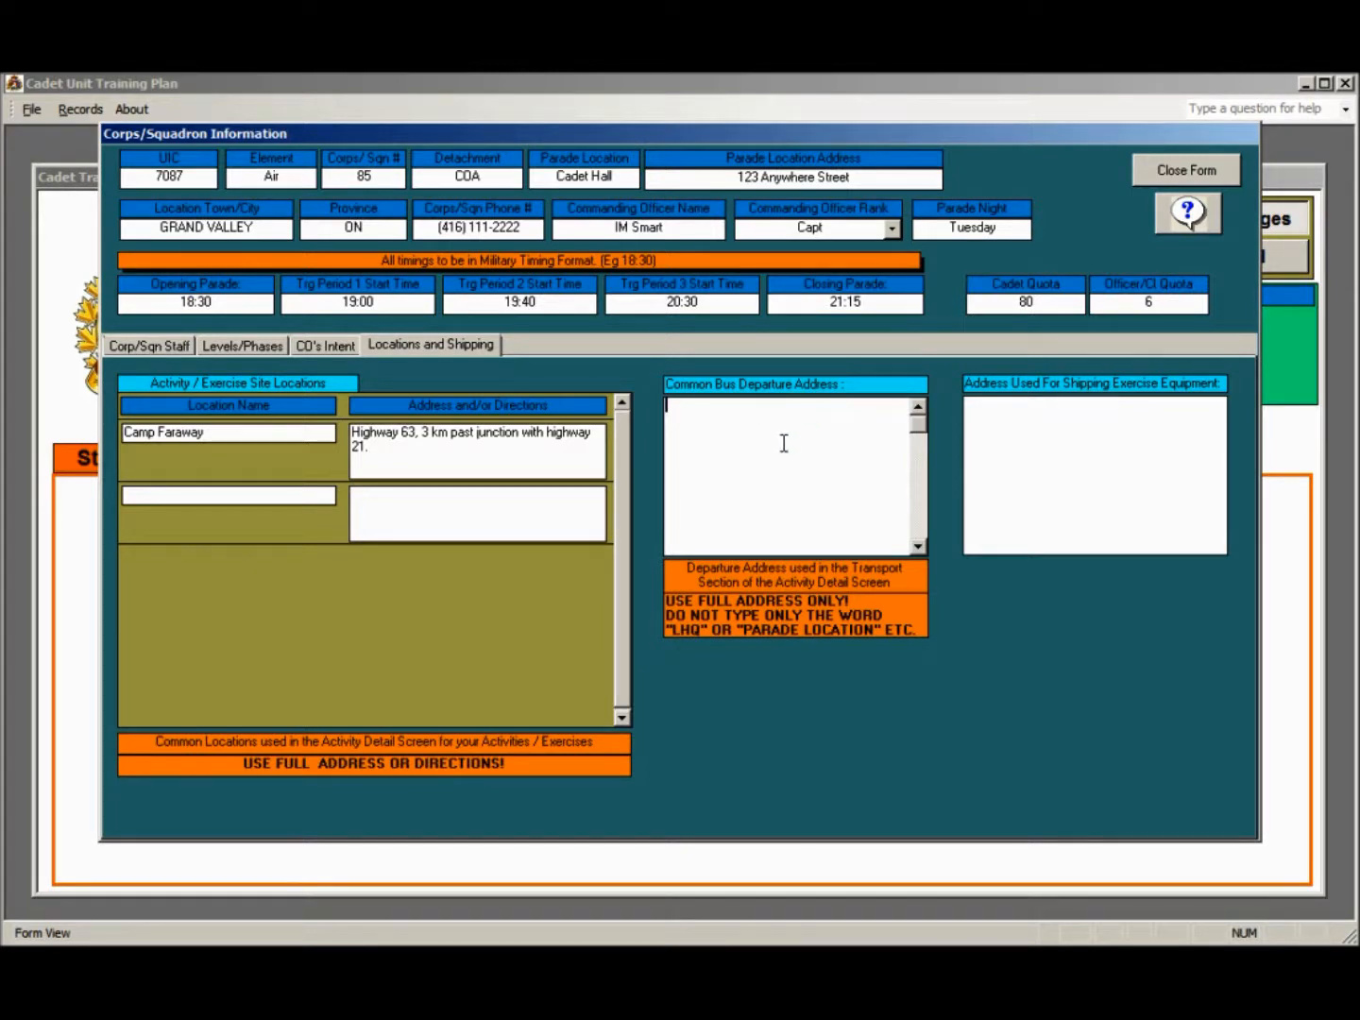
pyautogui.write('Cadet Hall')
pyautogui.press('Return')
pyautogui.write('123')
pyautogui.write('Anywhere Street')
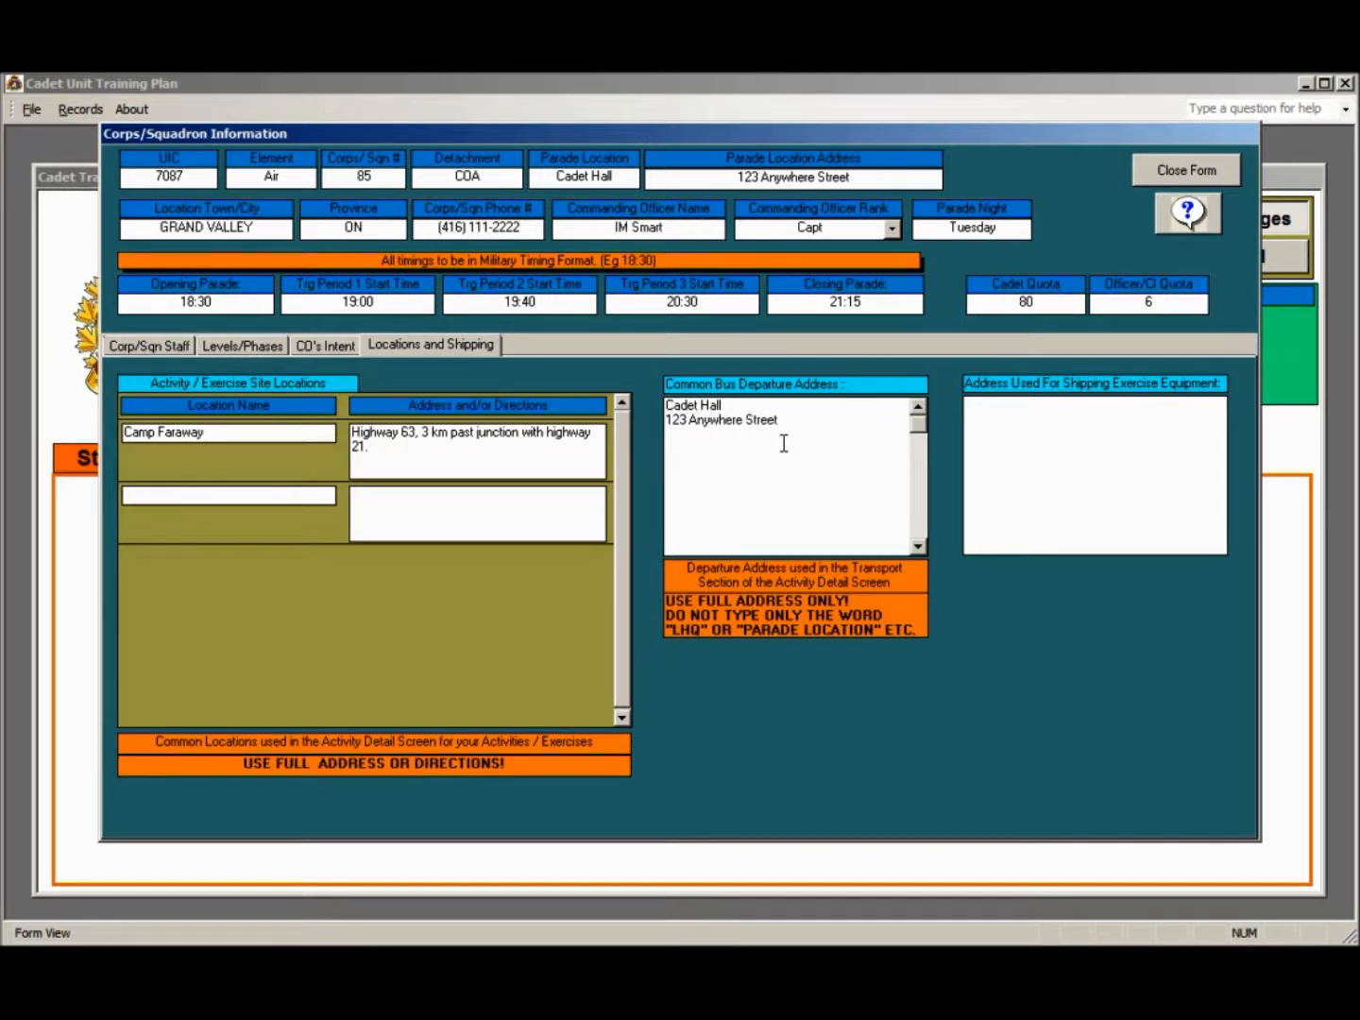
pyautogui.press('Return')
pyautogui.write('Grand VAlley On')
pyautogui.press('BackSpace')
pyautogui.write('N XXX XXX')
# Copy the full common bus departure address into the address used for shipping exercise equipment
pyautogui.click(1060, 431)
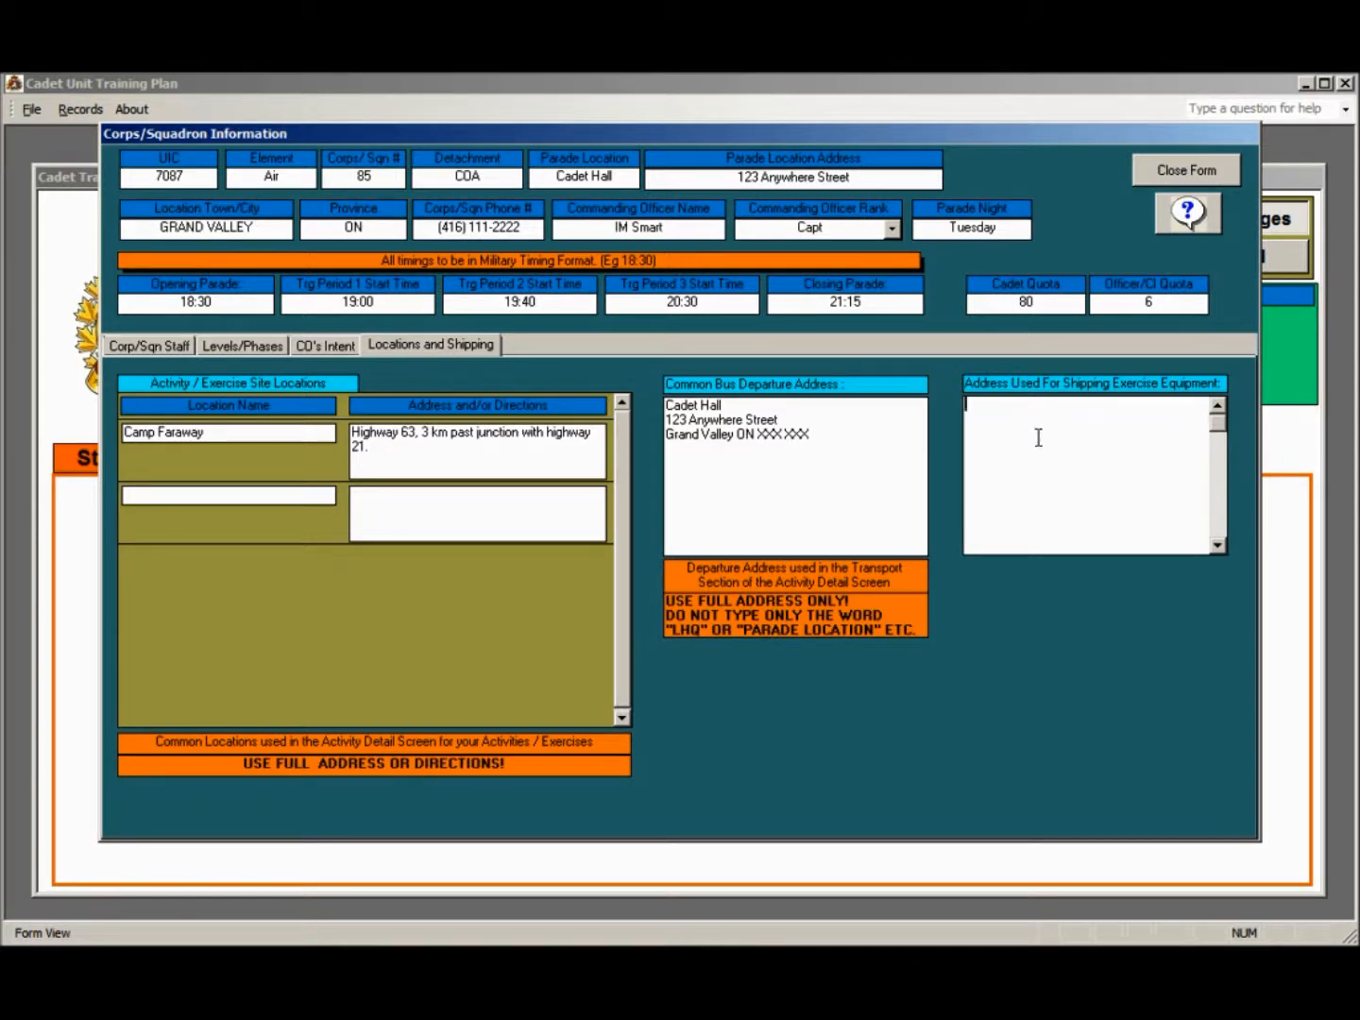
pyautogui.click(821, 443)
pyautogui.moveTo(821, 443); pyautogui.dragTo(659, 404)
pyautogui.hotkey('ctrl', 'c')
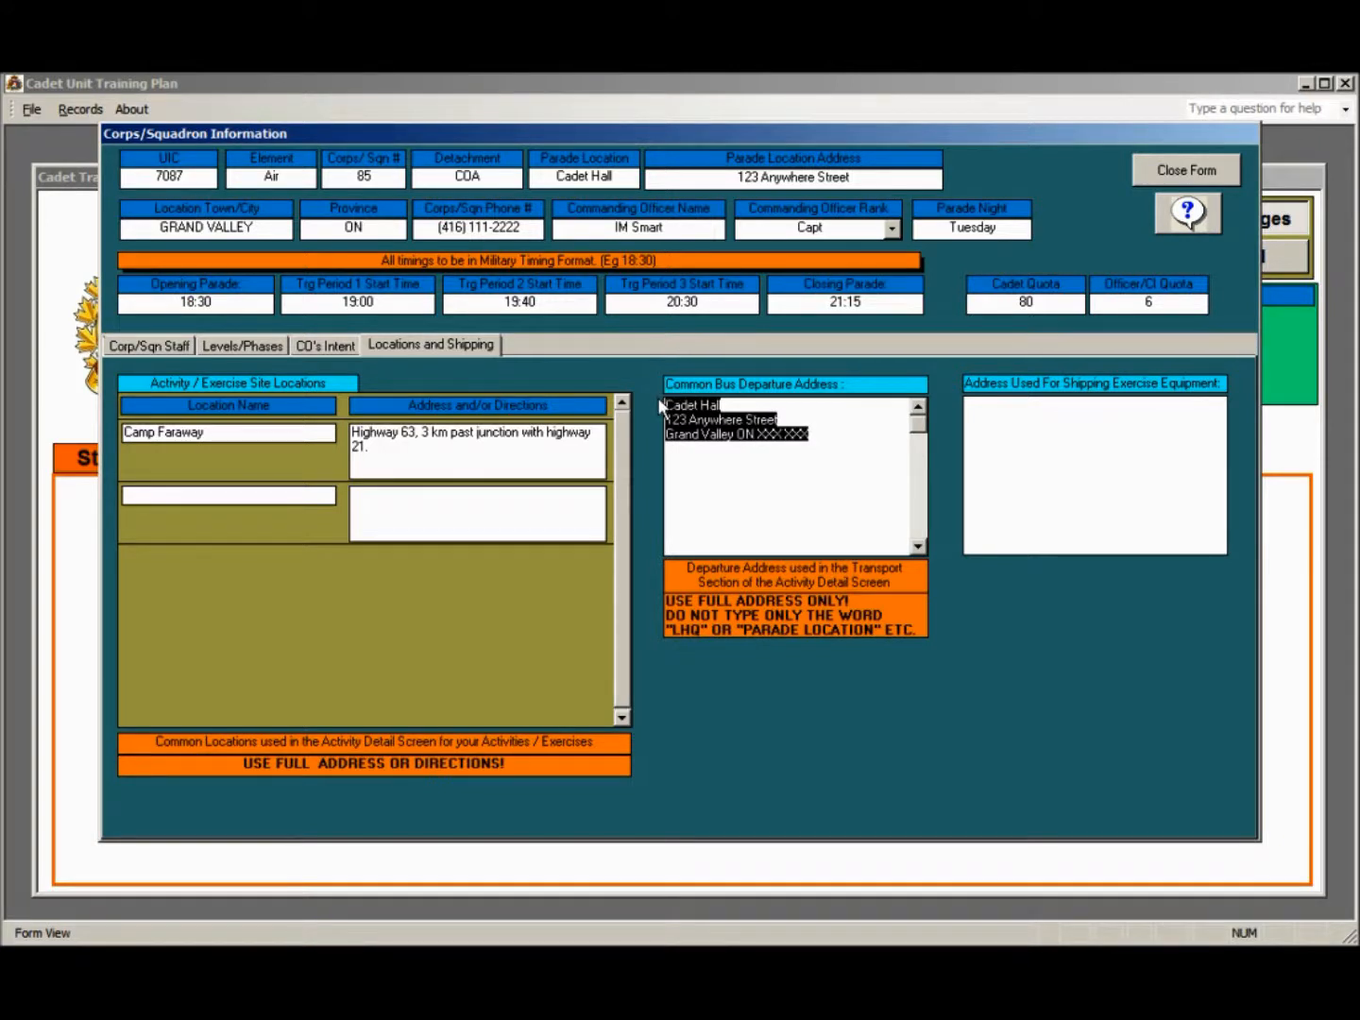
pyautogui.click(1050, 437)
pyautogui.hotkey('ctrl', 'v')
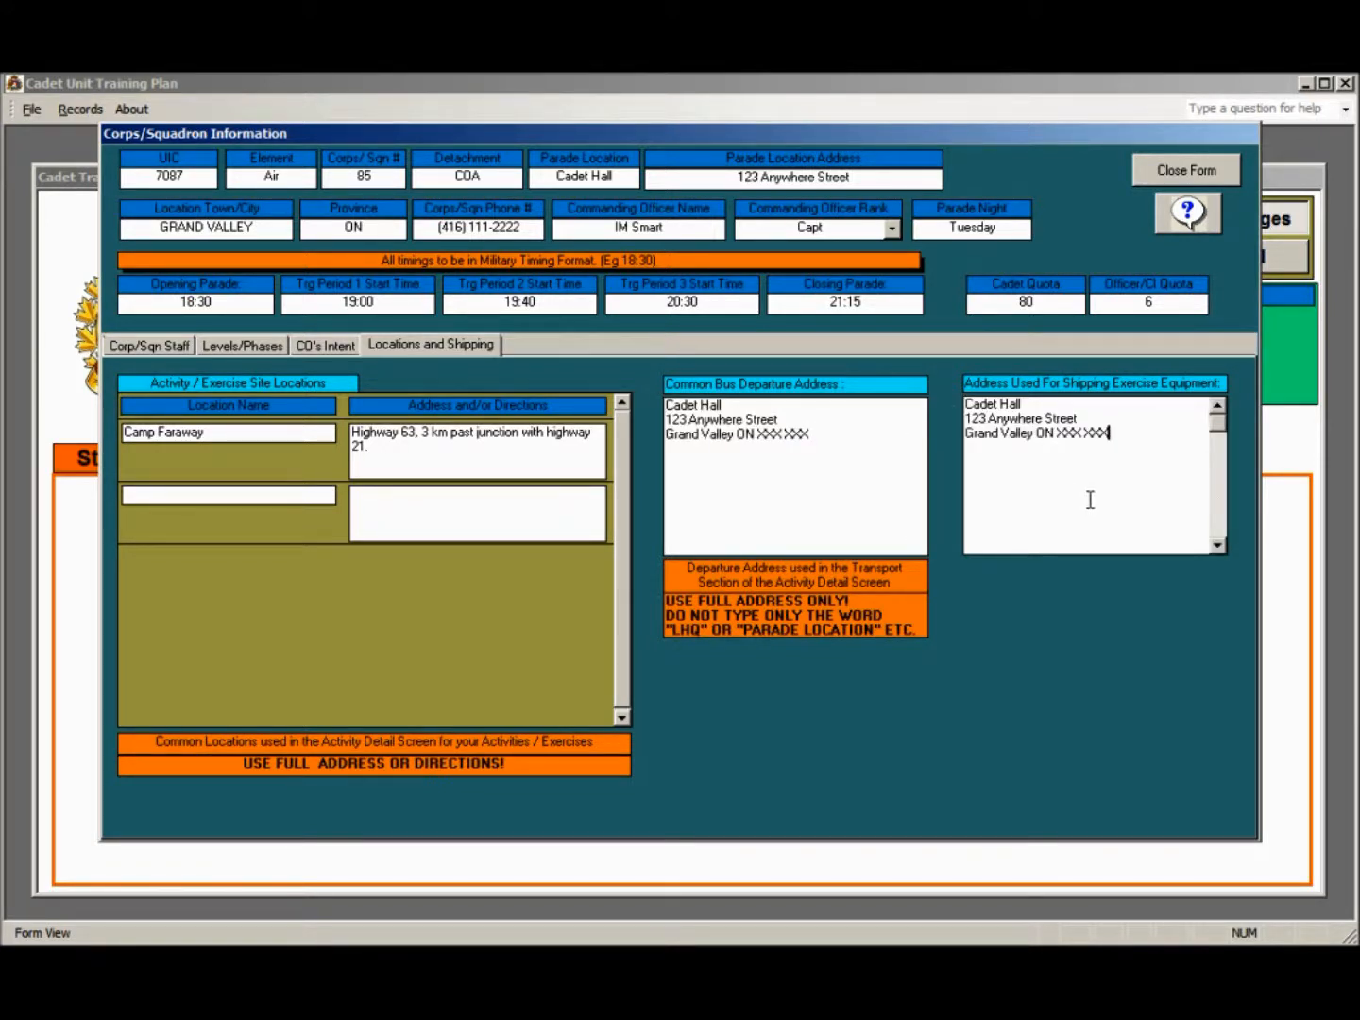